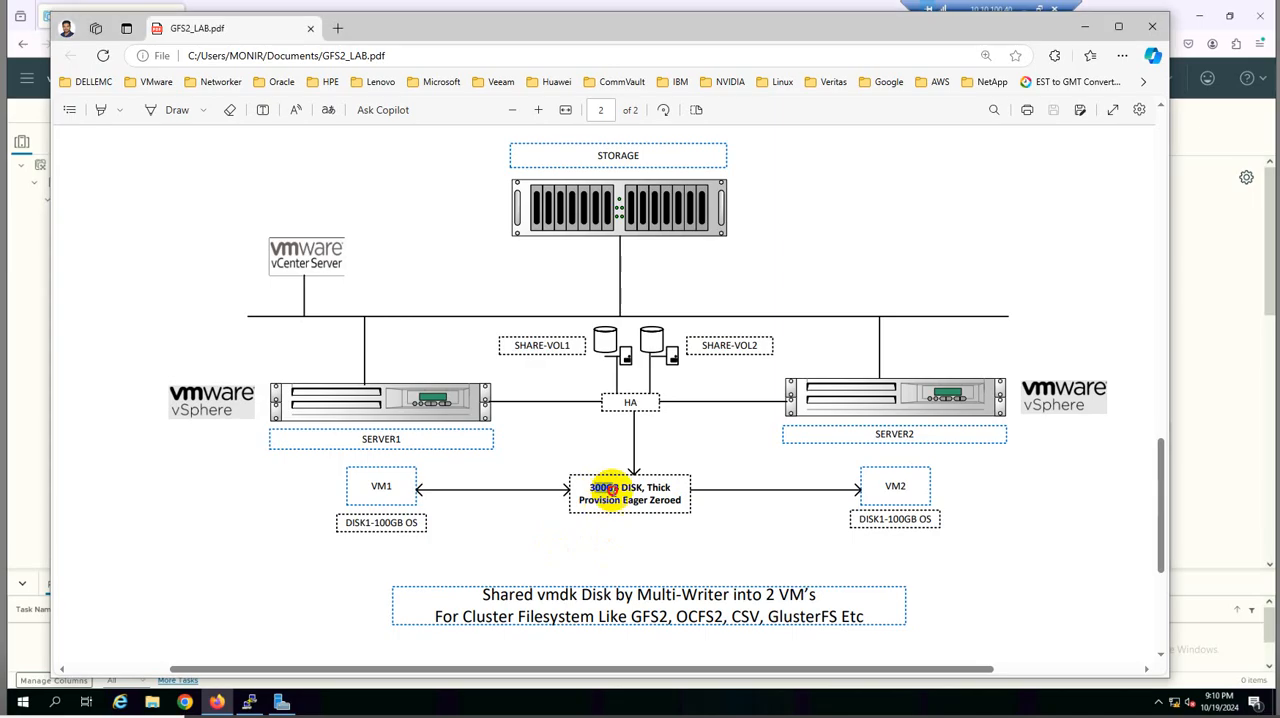
# Review the shared disk's size and provisioning type in the lab diagram, then switch to the vSphere Client
pyautogui.moveTo(588, 487); pyautogui.dragTo(645, 508)
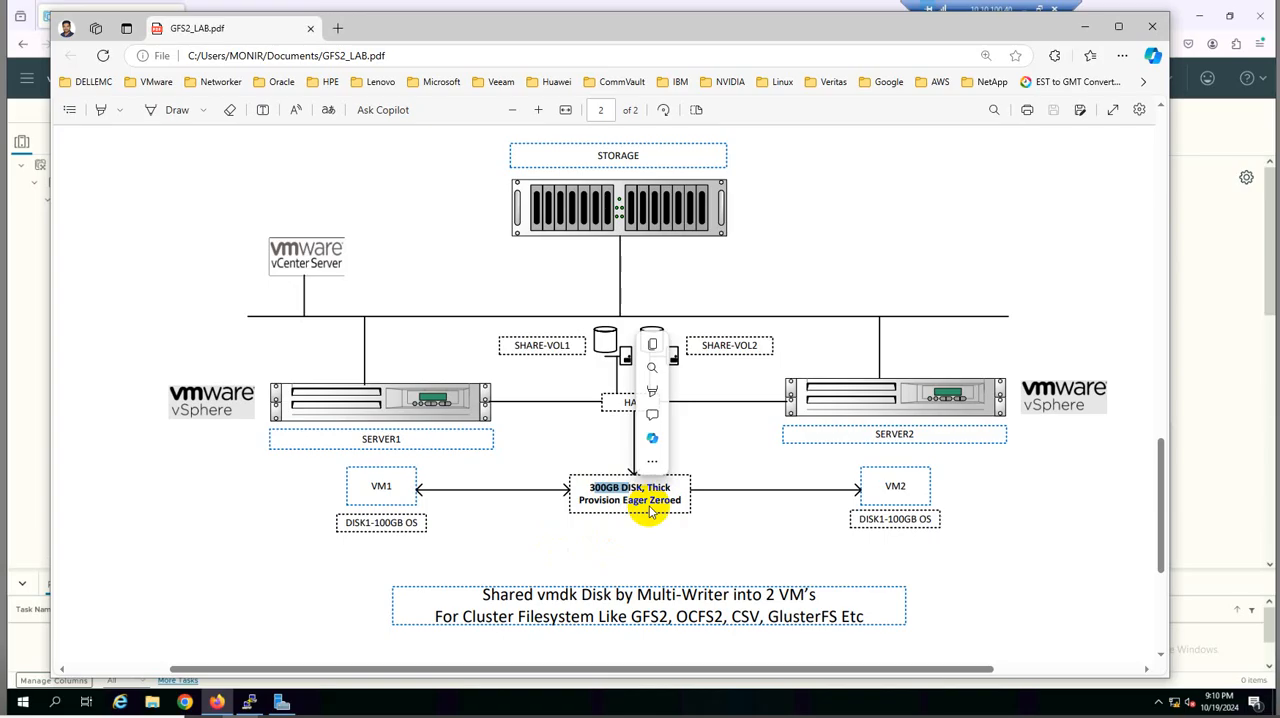
pyautogui.click(684, 500)
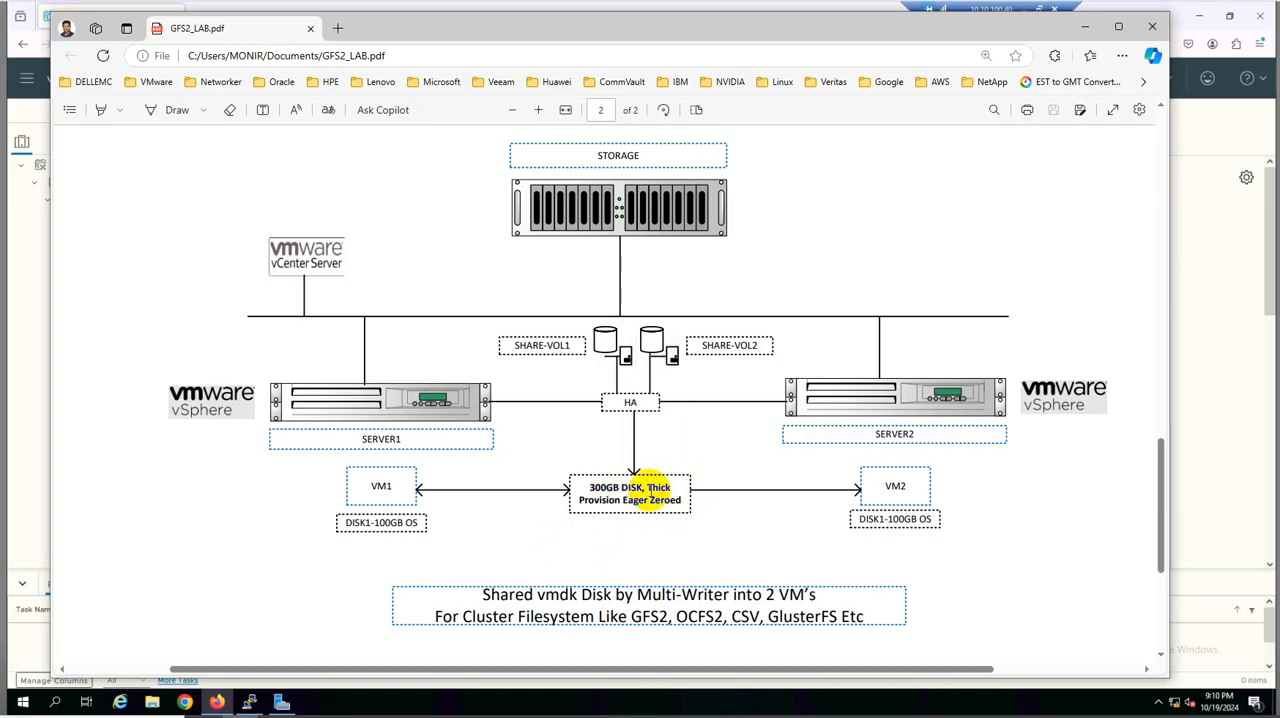
pyautogui.moveTo(647, 487); pyautogui.dragTo(682, 502)
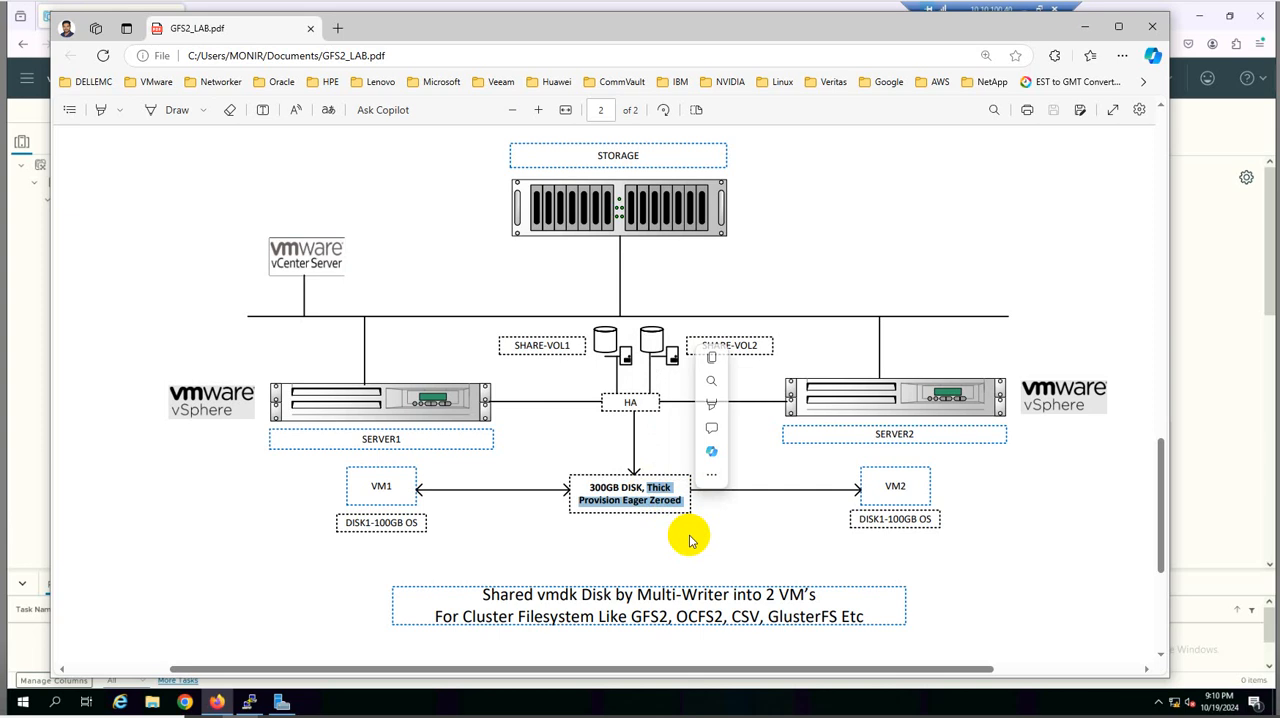
pyautogui.click(1087, 27)
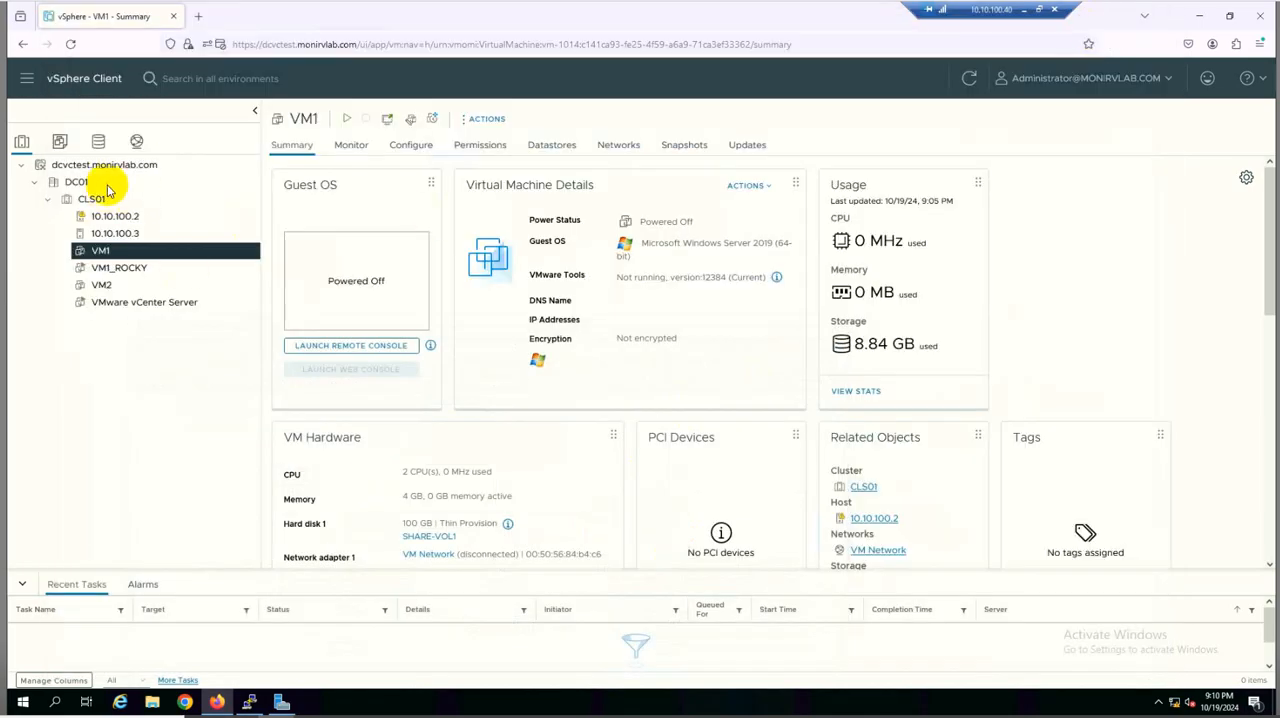
# Examine which virtual machines are placed on hosts 10.10.100.2 and 10.10.100.3
pyautogui.click(139, 170)
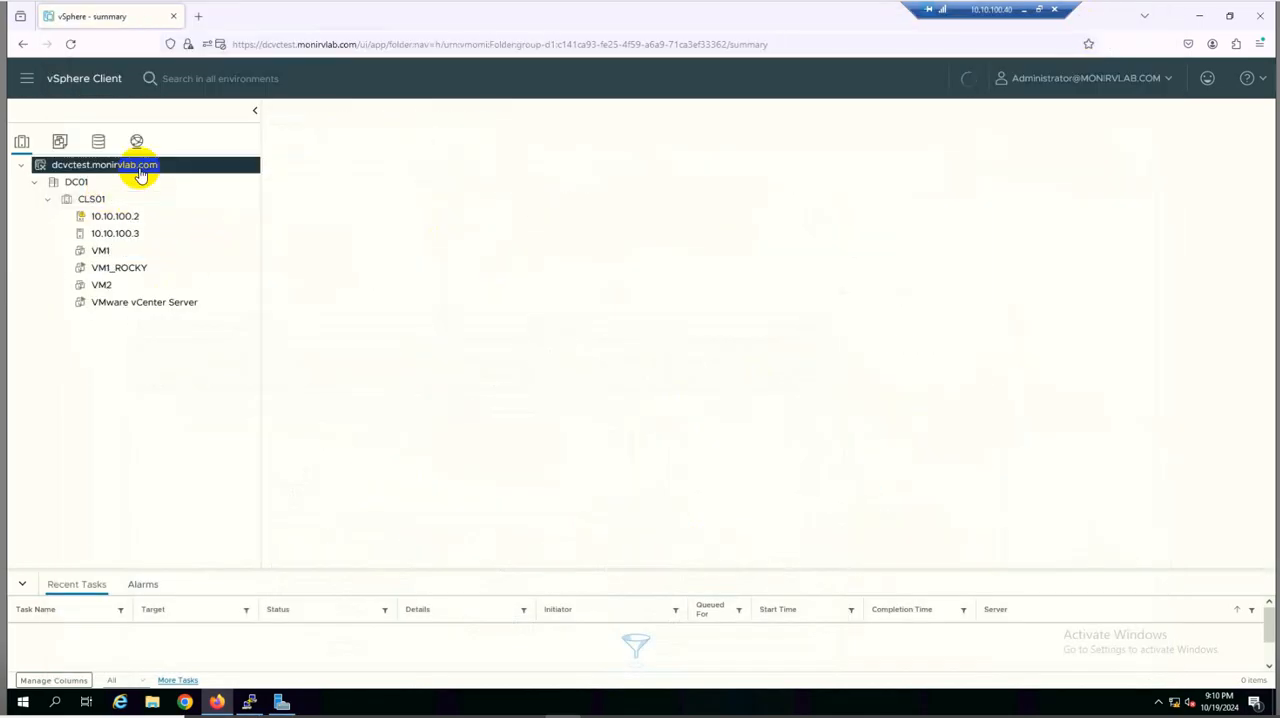
pyautogui.click(130, 218)
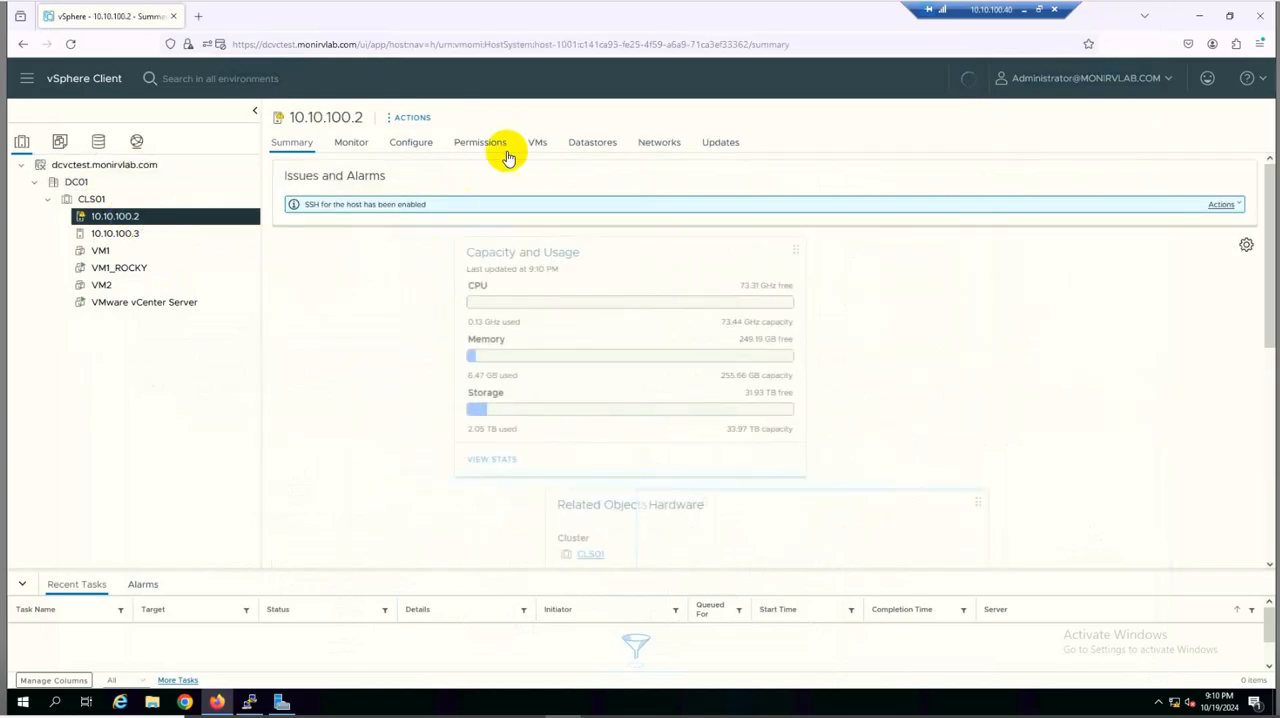
pyautogui.click(535, 146)
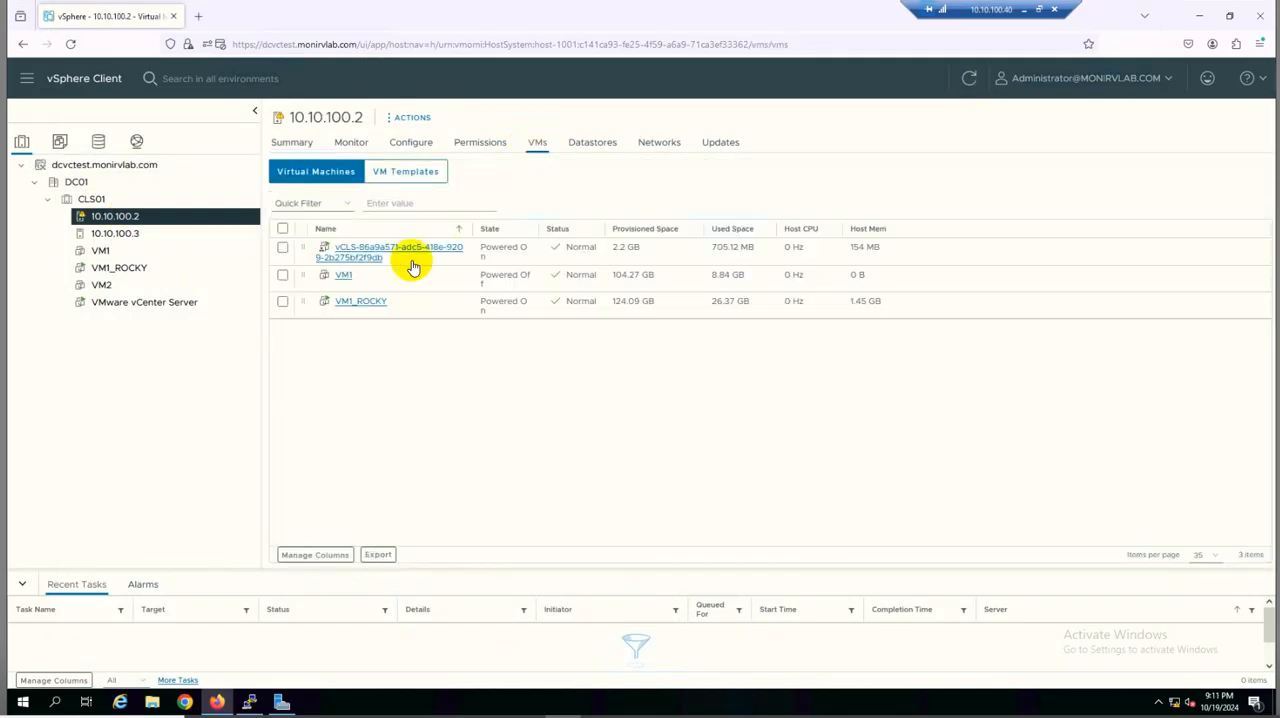
pyautogui.click(126, 238)
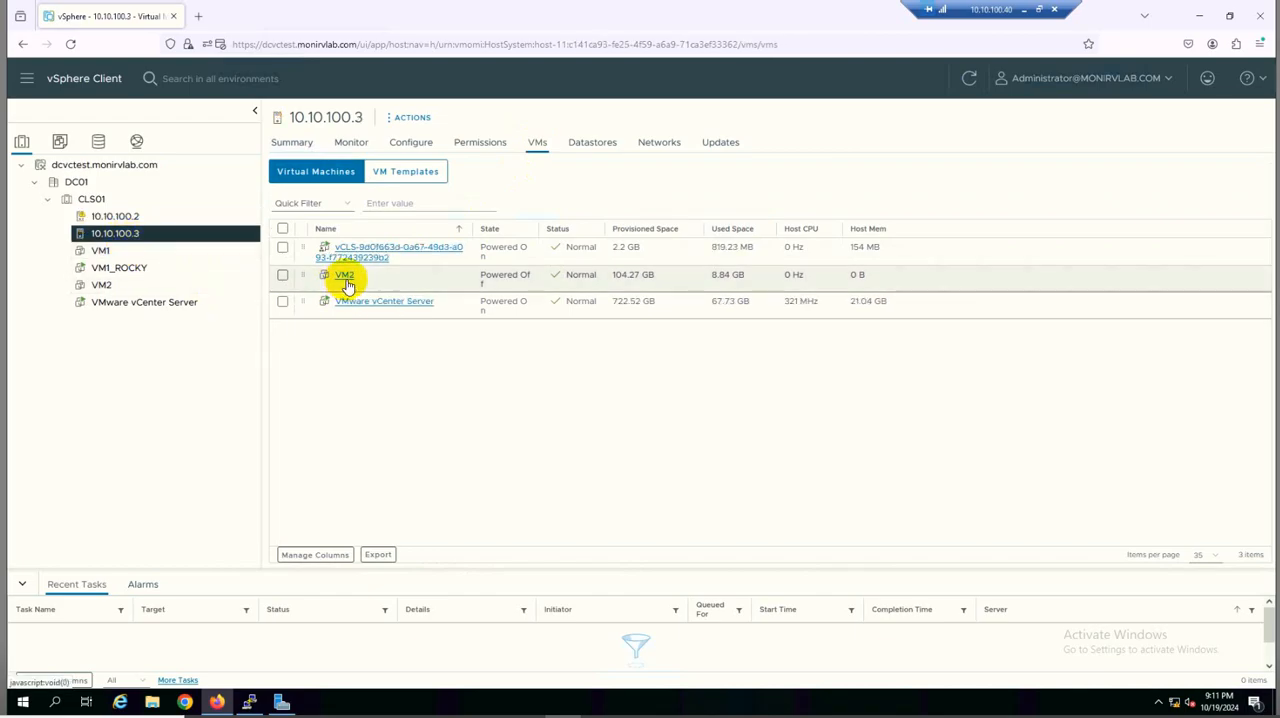
# Check the size of Hard disk 1 on the summaries of VM1 and VM2
pyautogui.click(140, 256)
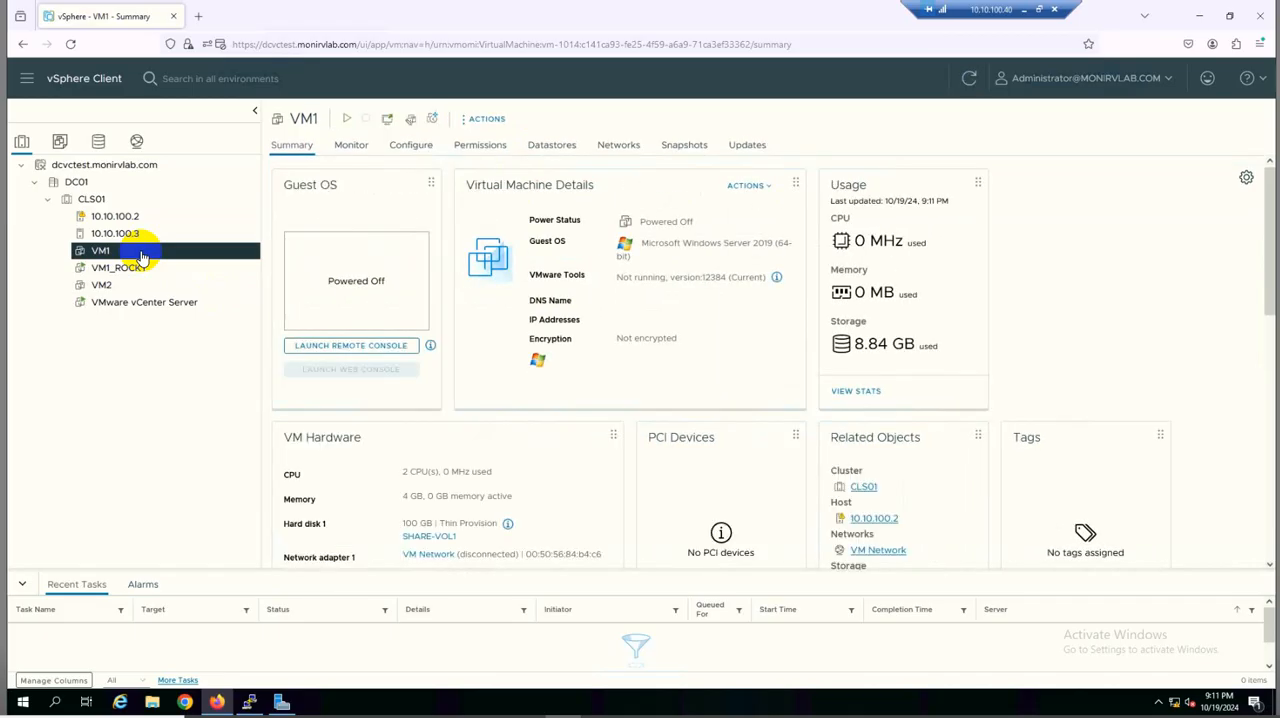
pyautogui.doubleClick(410, 523)
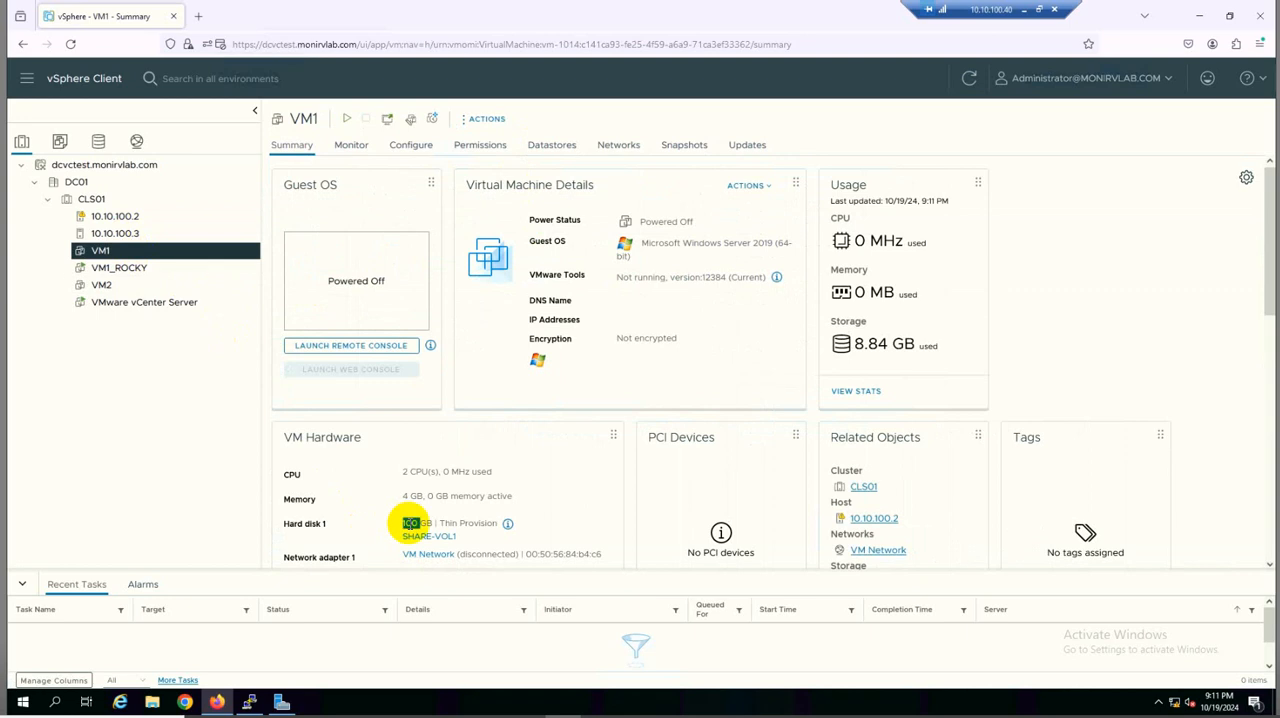
pyautogui.click(104, 286)
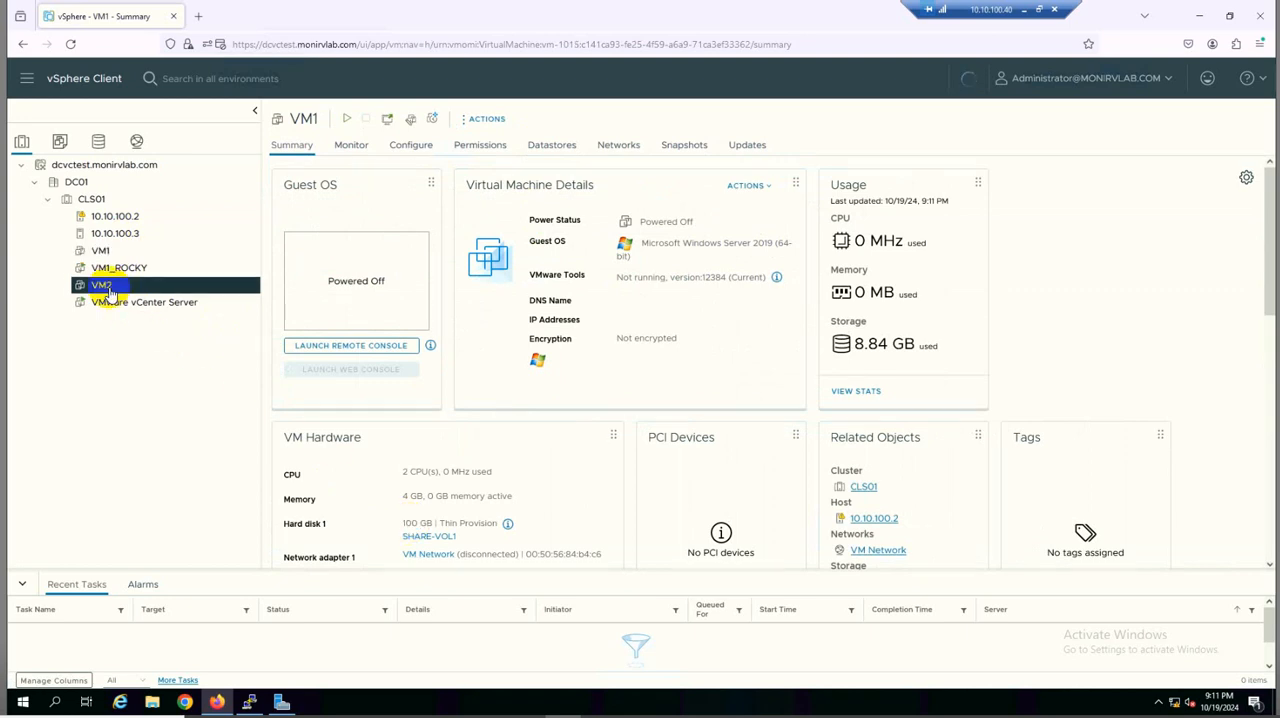
pyautogui.doubleClick(412, 521)
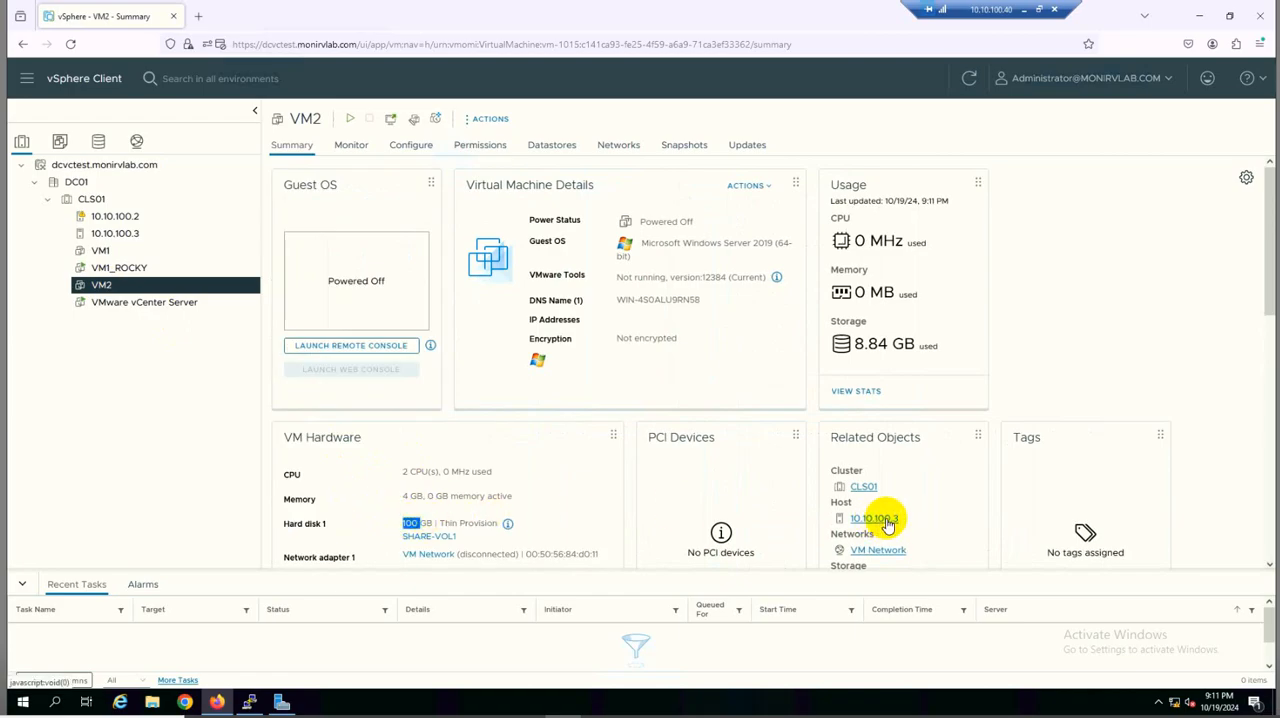
# In the settings of VM1, add a new hard disk with a size of 300 GB
pyautogui.click(117, 251)
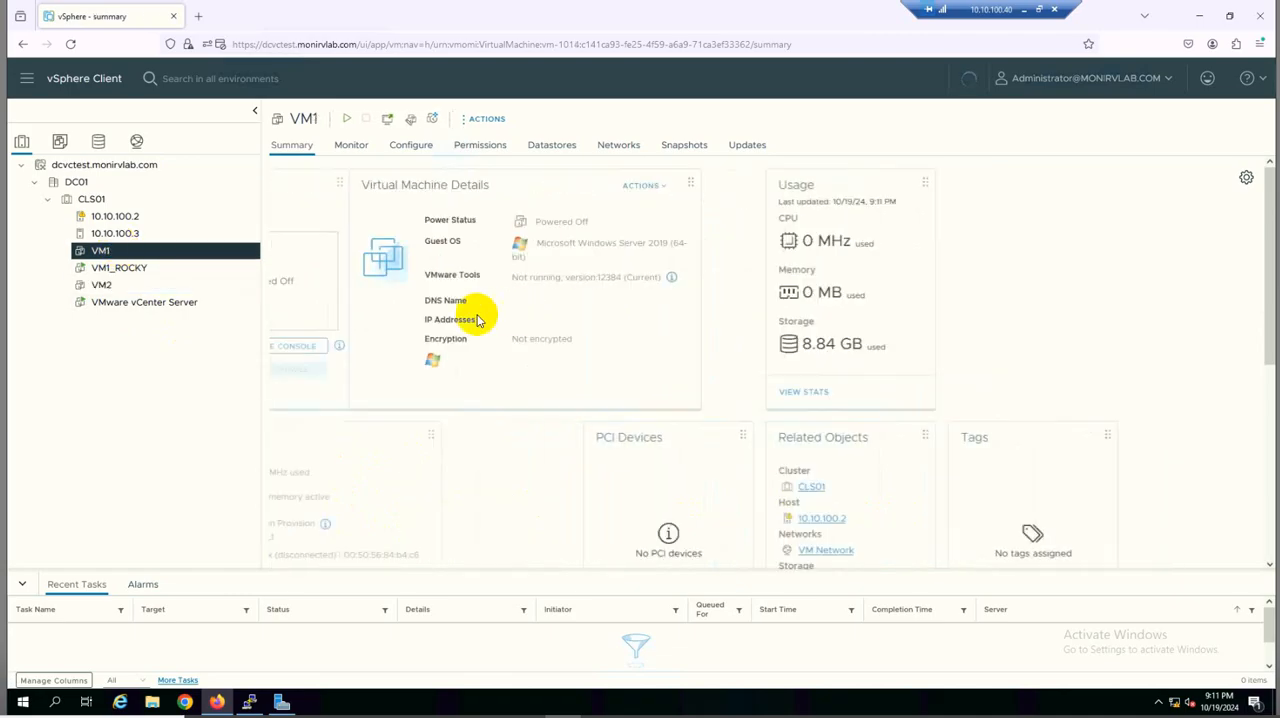
pyautogui.click(490, 120)
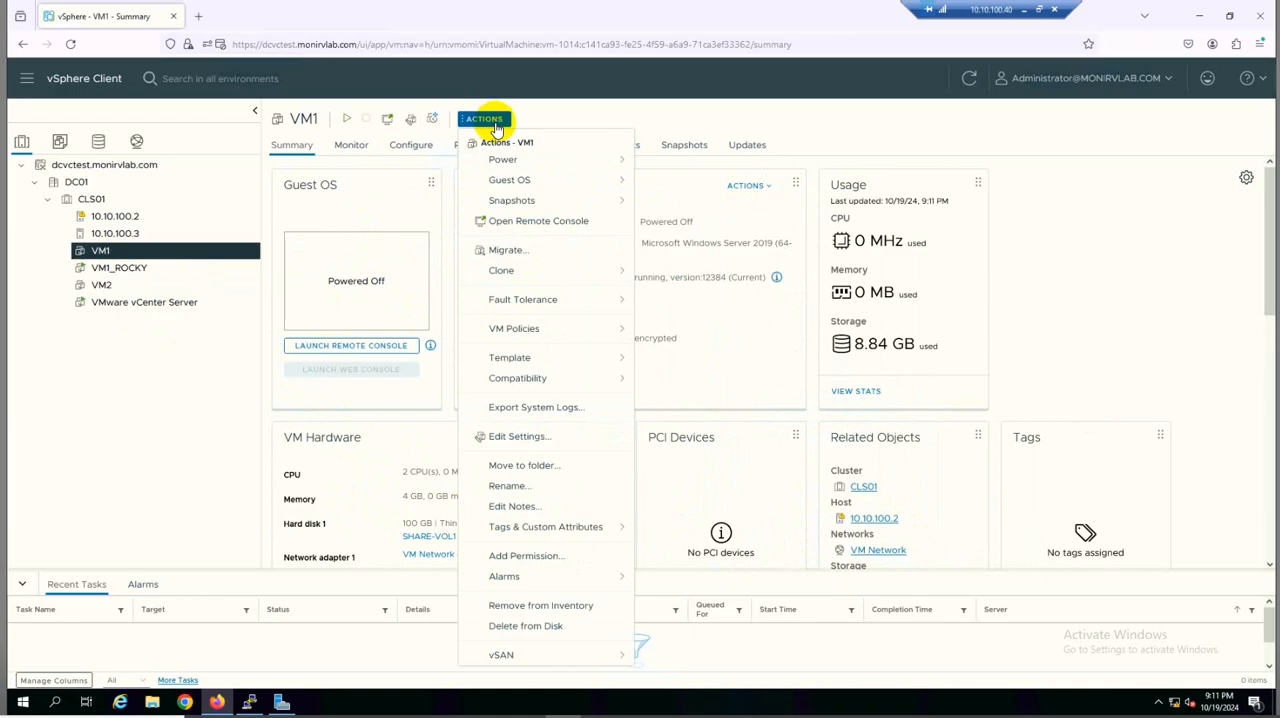
pyautogui.click(533, 441)
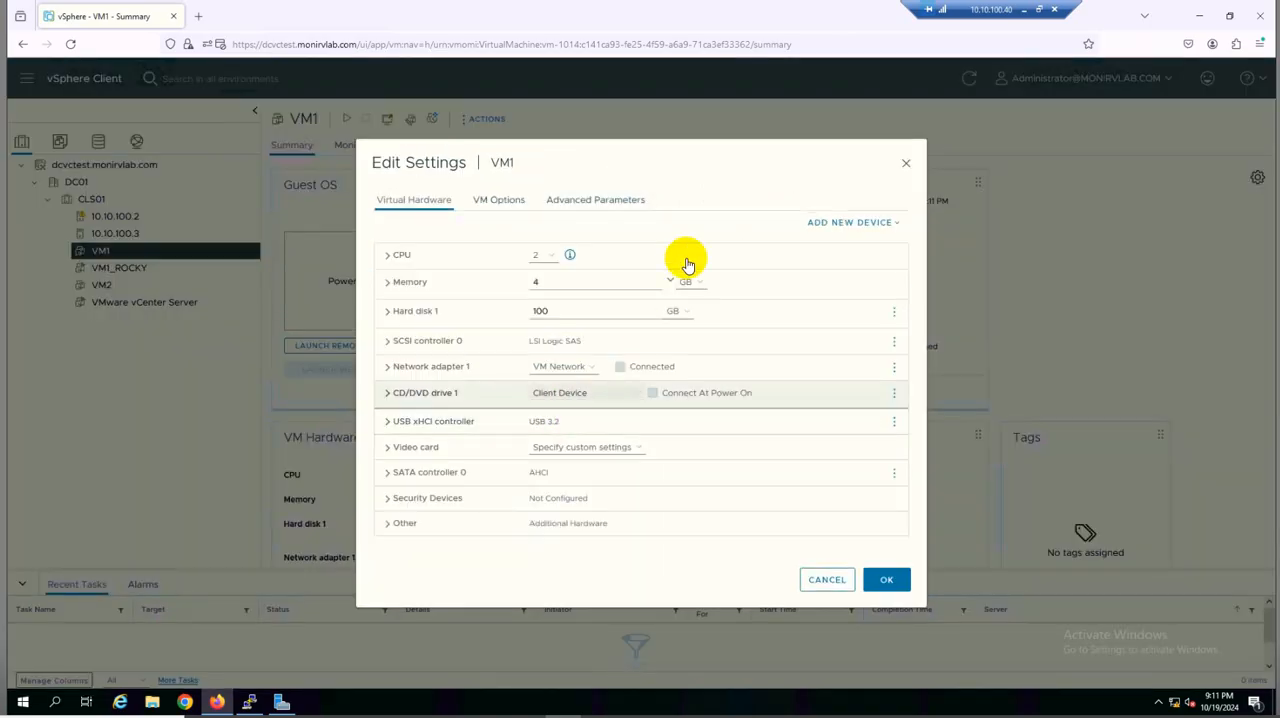
pyautogui.click(837, 223)
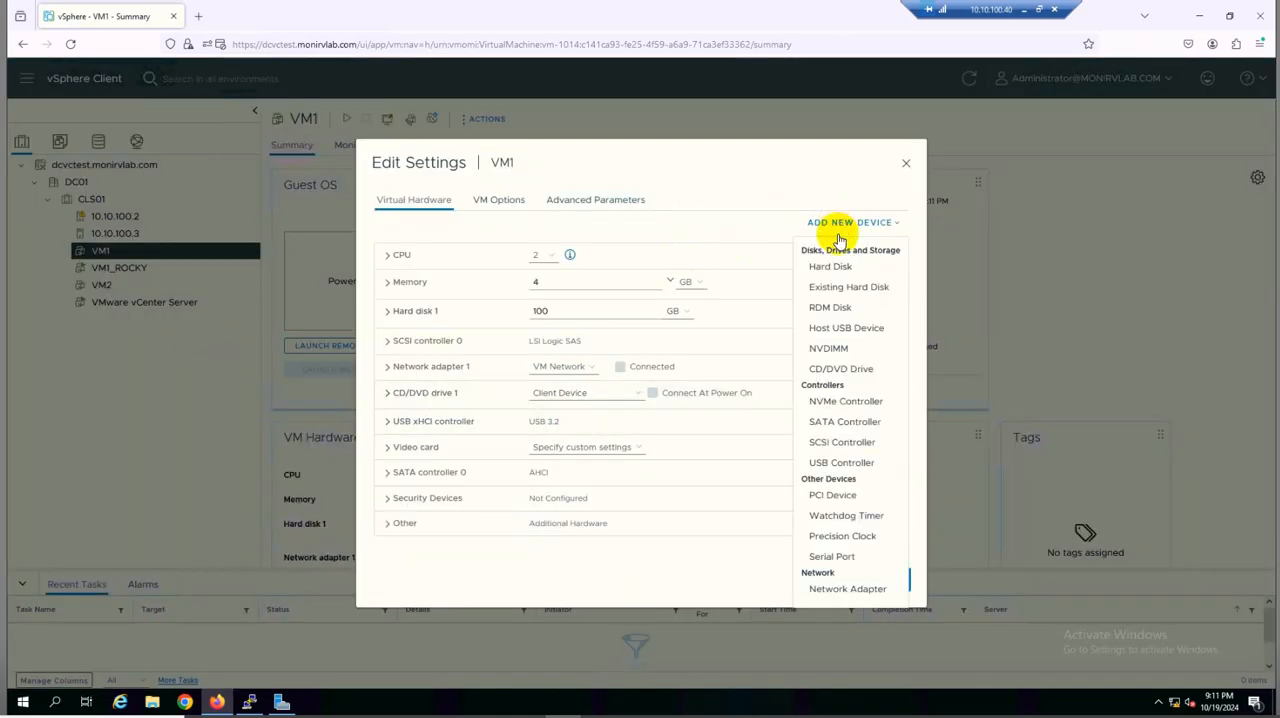
pyautogui.click(834, 266)
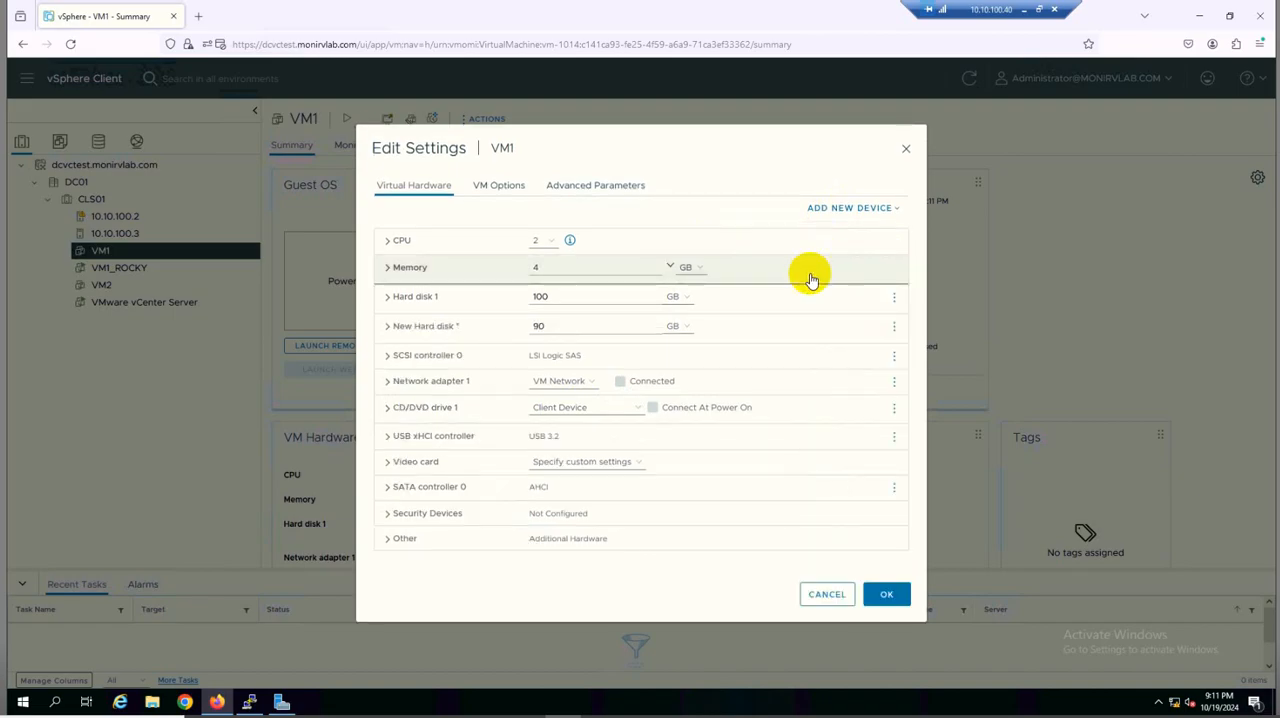
pyautogui.click(558, 325)
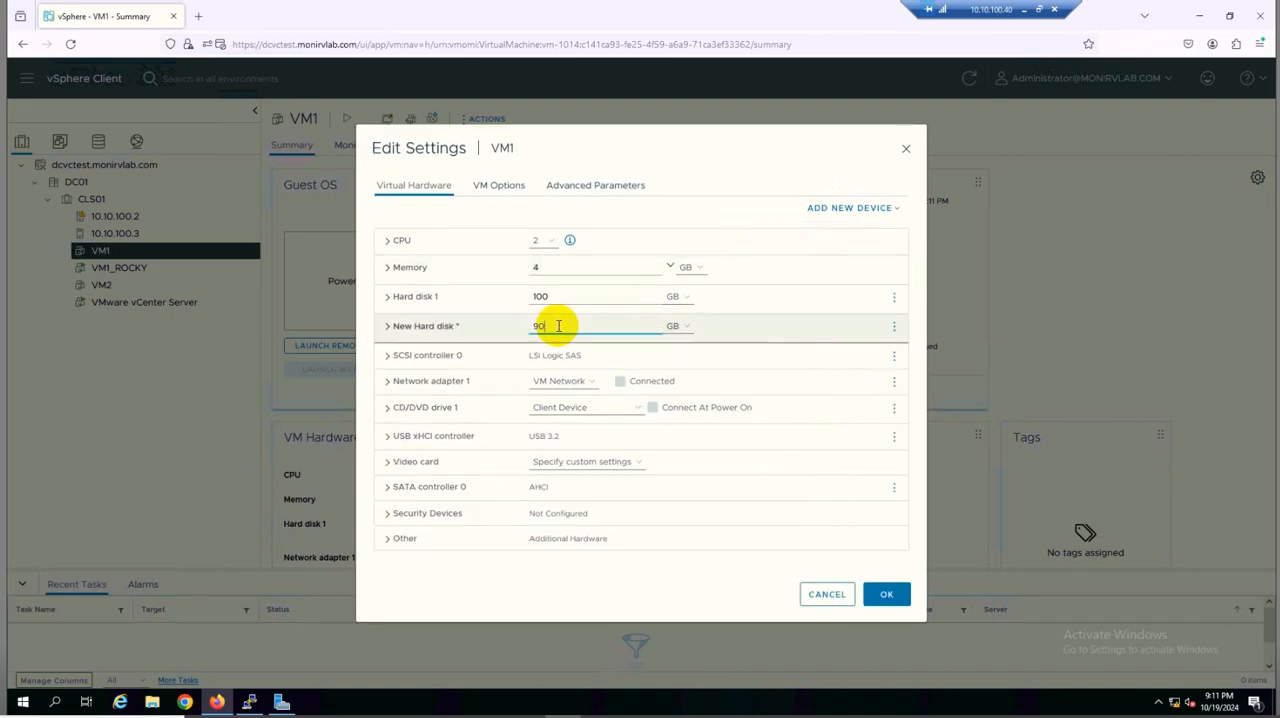
pyautogui.write('300')
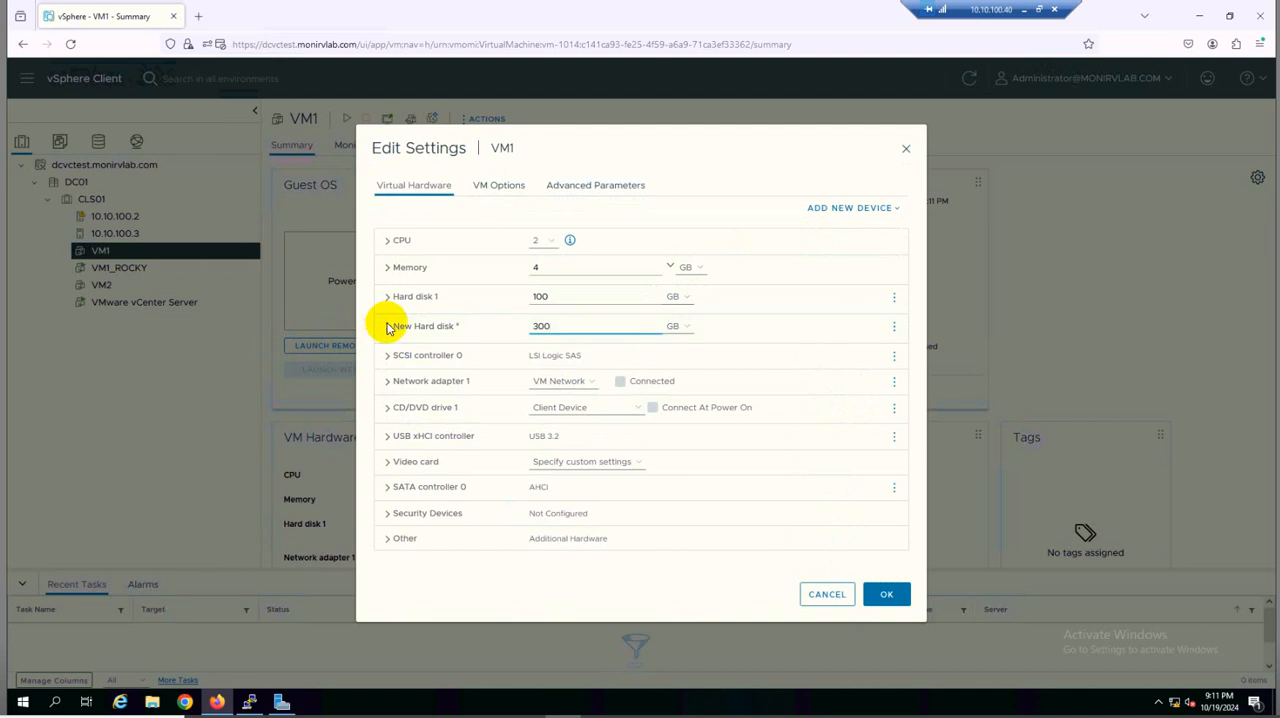
# Set the new disk to Thick Provision Eager Zeroed with Multi-writer sharing and apply VM1's settings
pyautogui.click(388, 327)
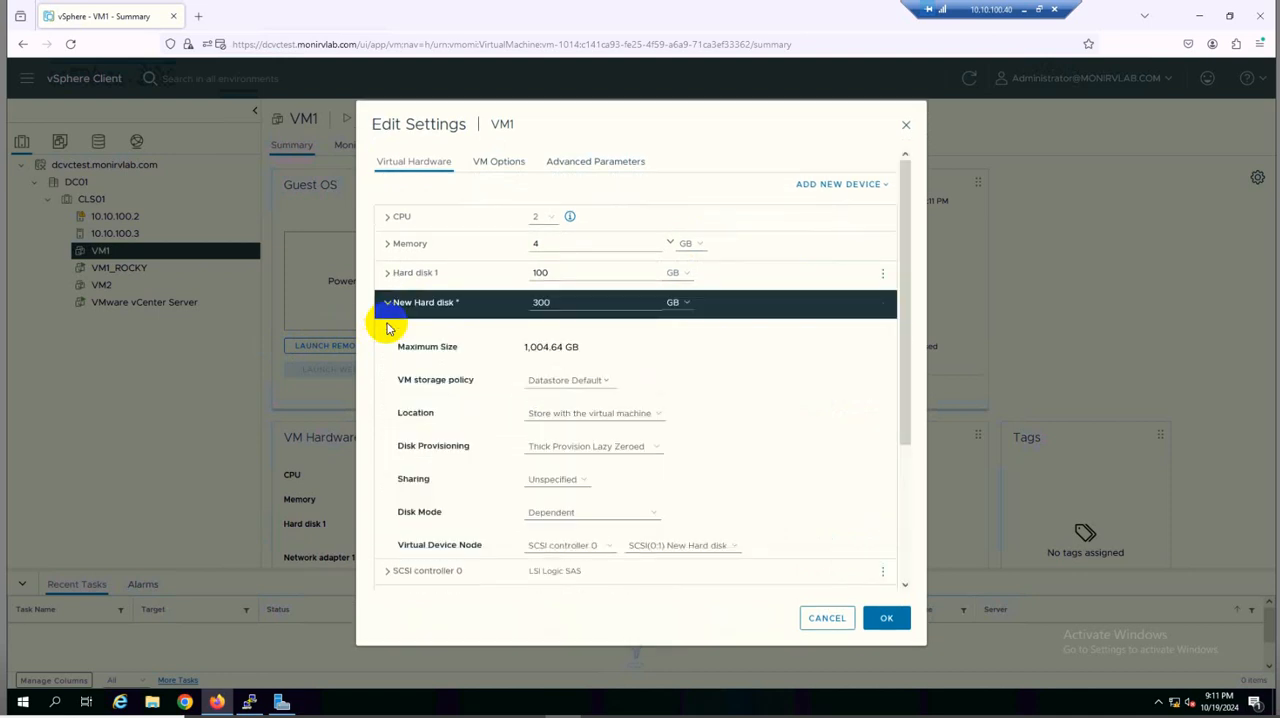
pyautogui.click(588, 452)
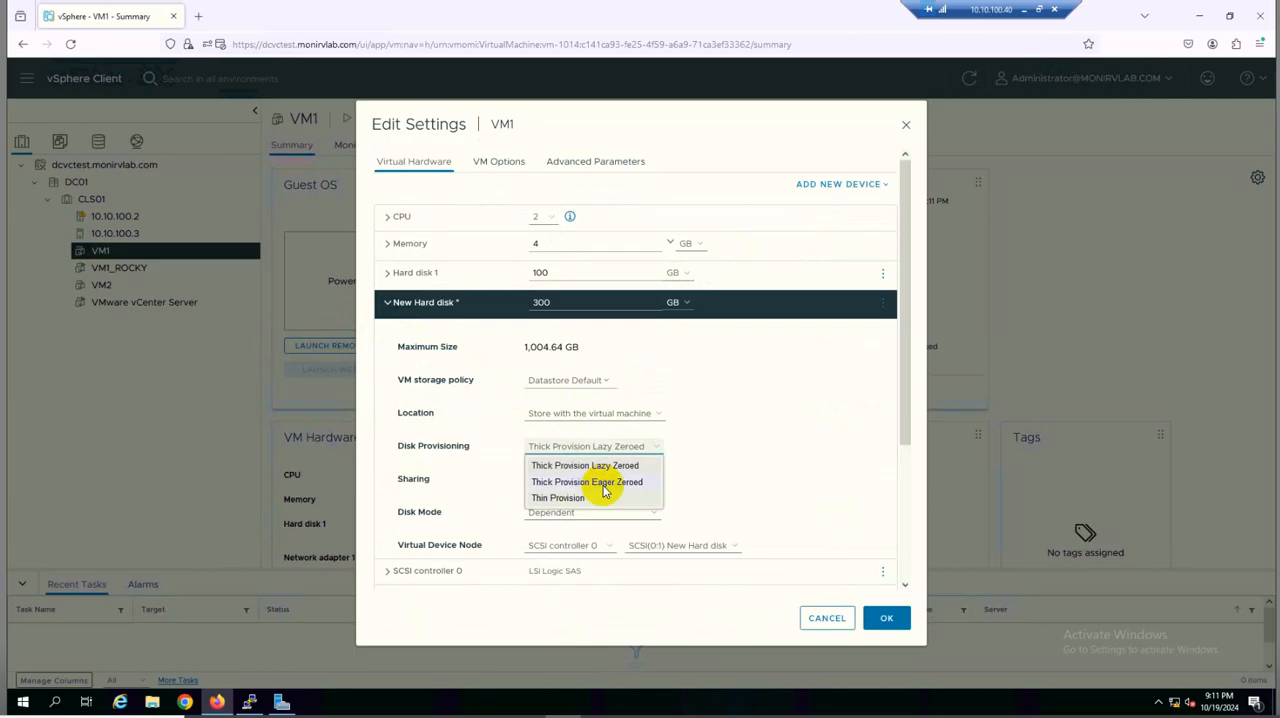
pyautogui.click(603, 486)
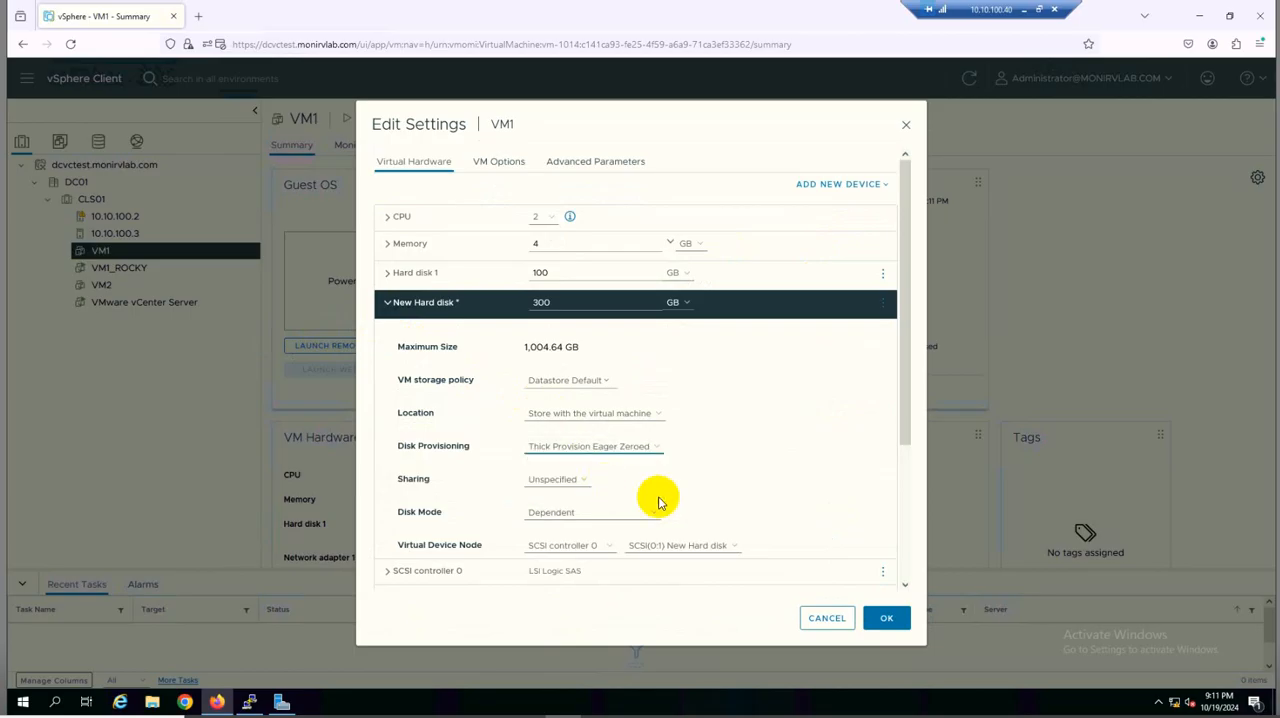
pyautogui.click(580, 481)
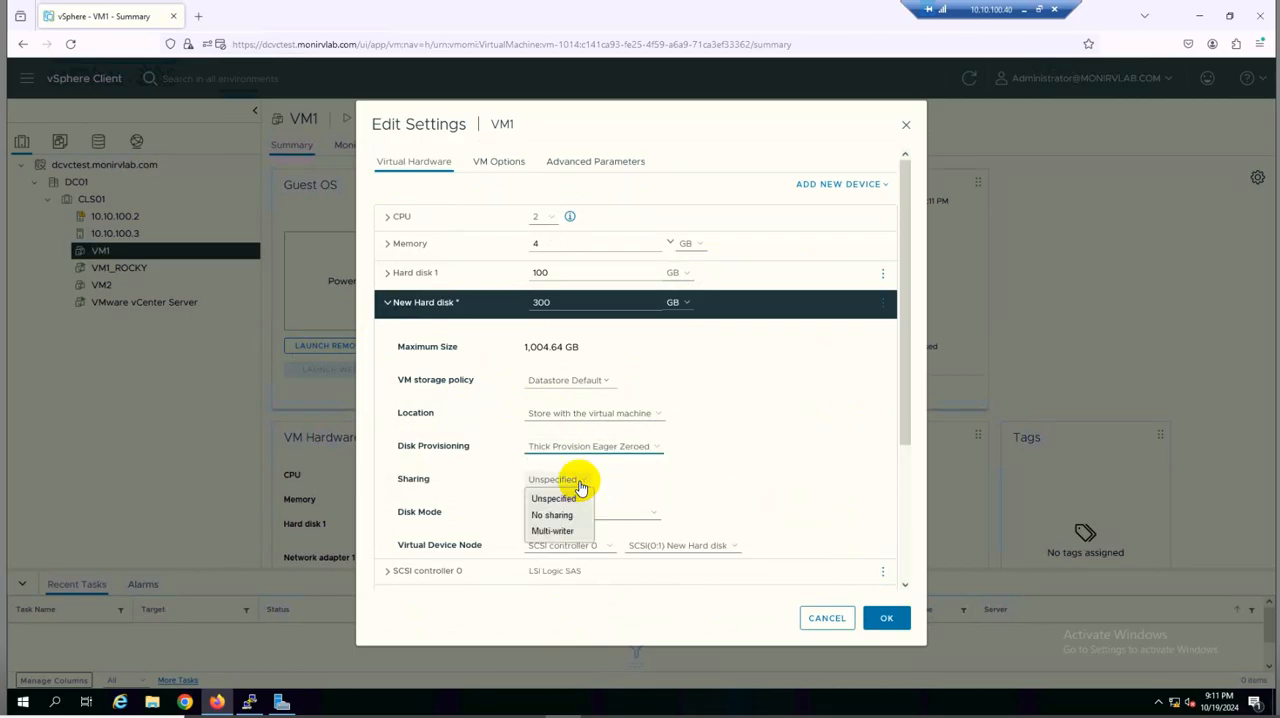
pyautogui.click(563, 532)
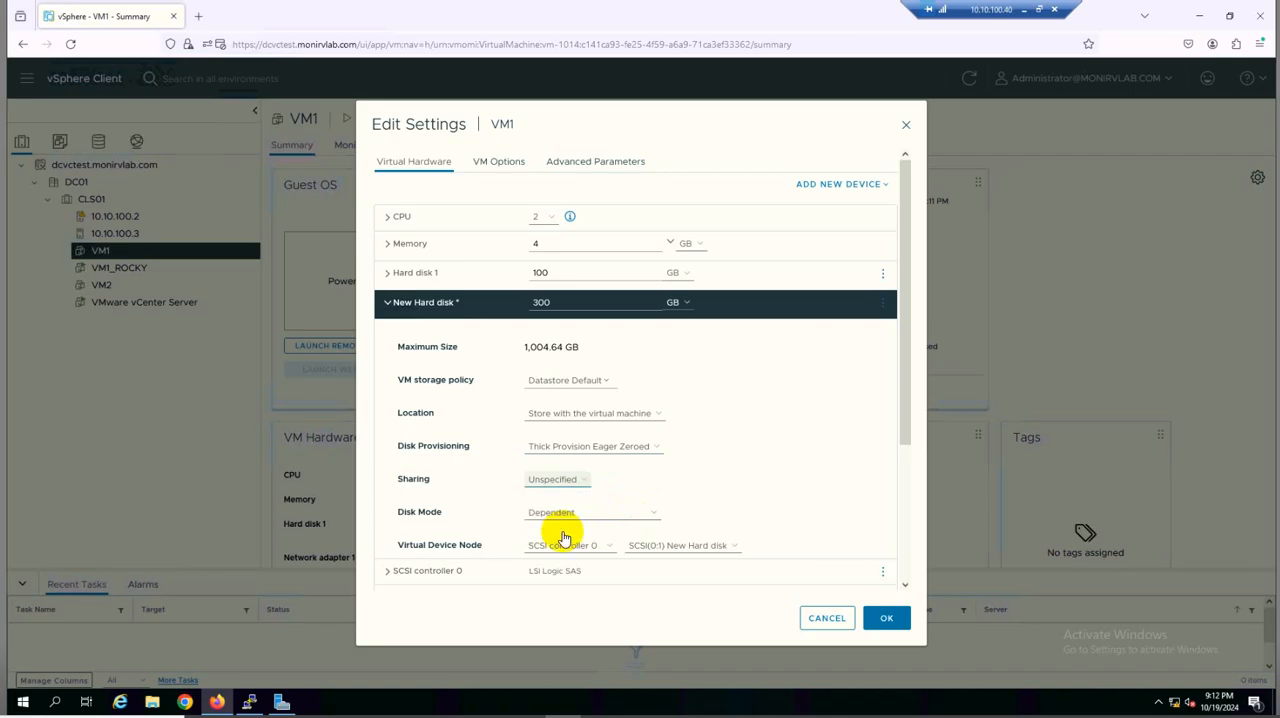
pyautogui.click(653, 517)
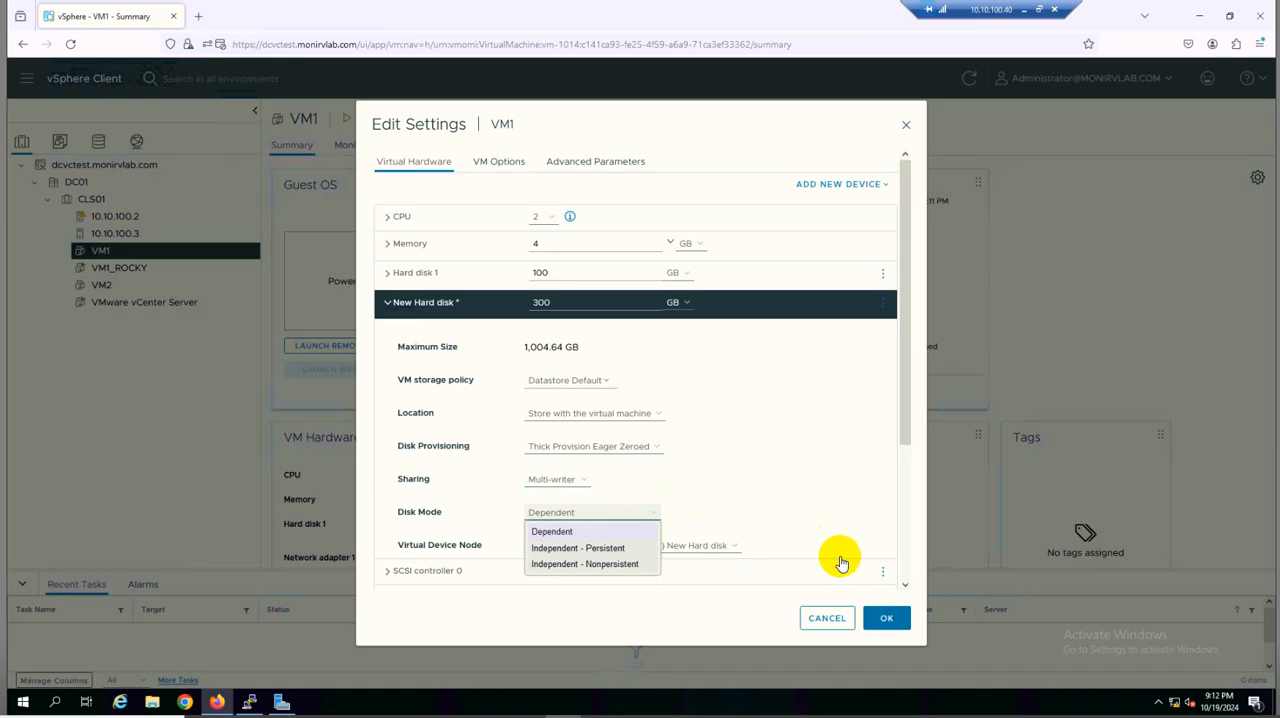
pyautogui.click(886, 617)
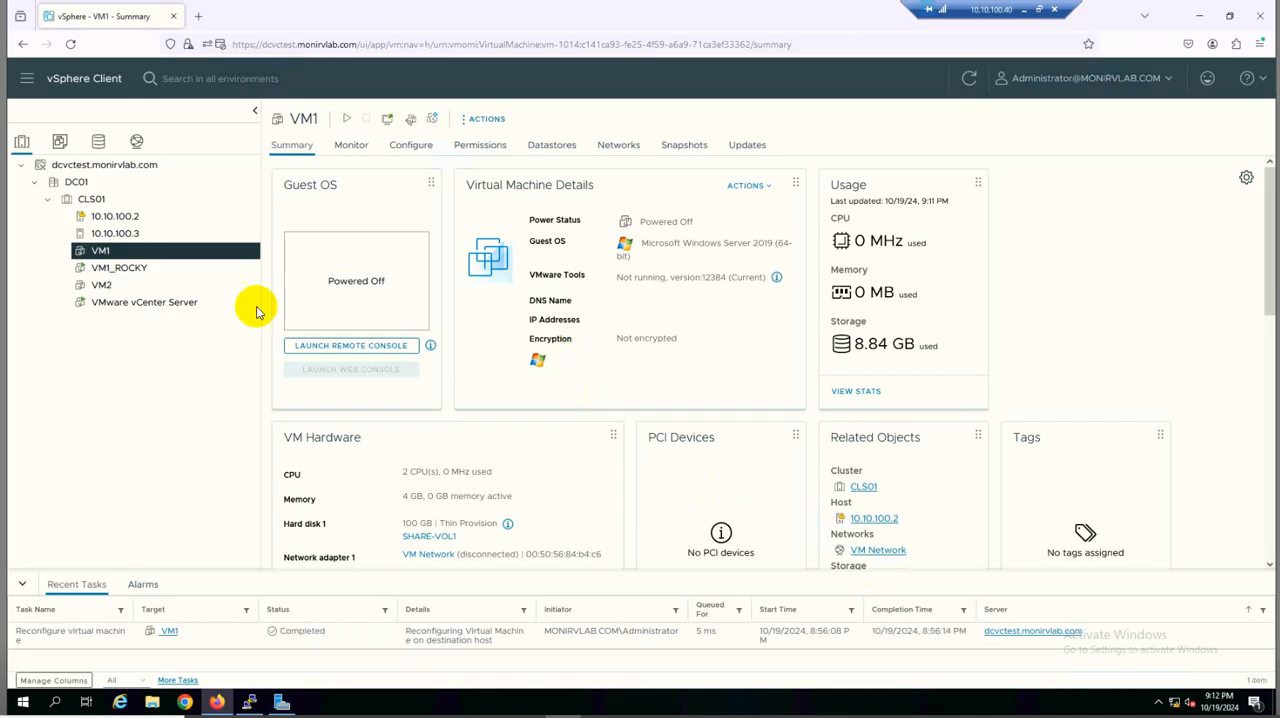
# In the settings of VM2, add the existing hard disk VM1_1.vmdk from the VM1 folder on datastore SHARE-VOL1
pyautogui.click(146, 291)
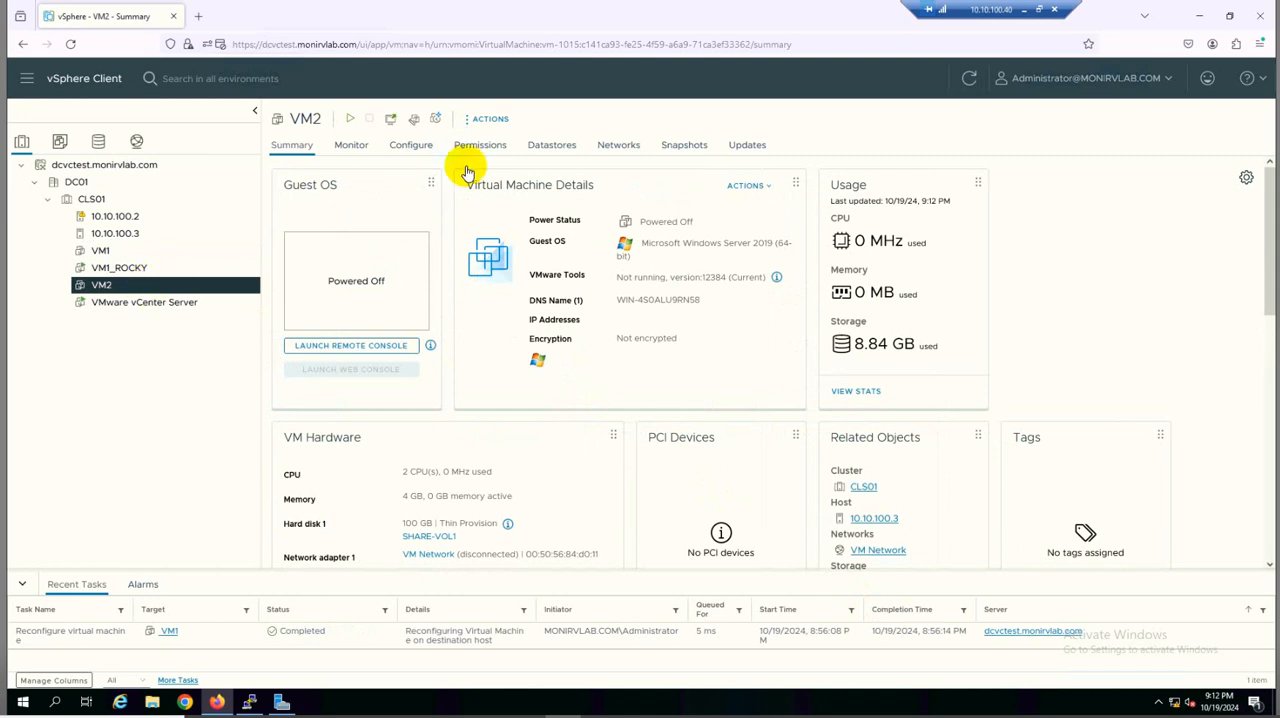
pyautogui.click(497, 121)
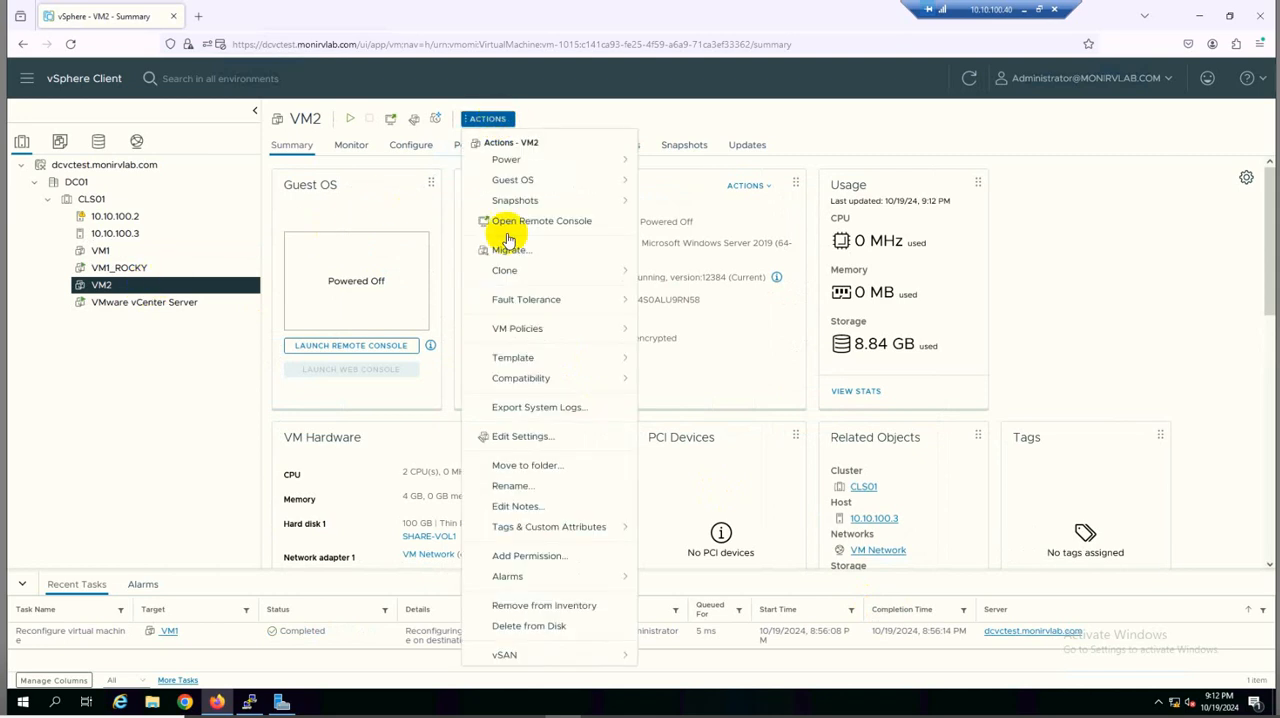
pyautogui.click(522, 438)
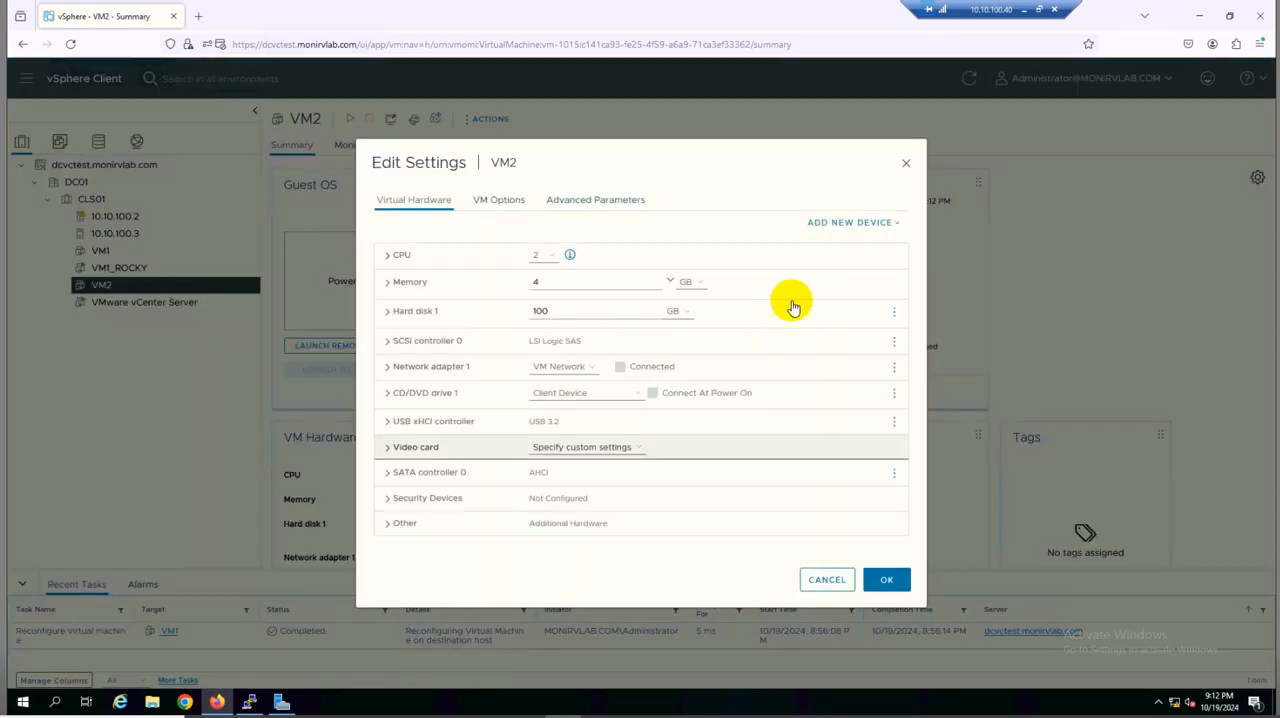
pyautogui.click(852, 223)
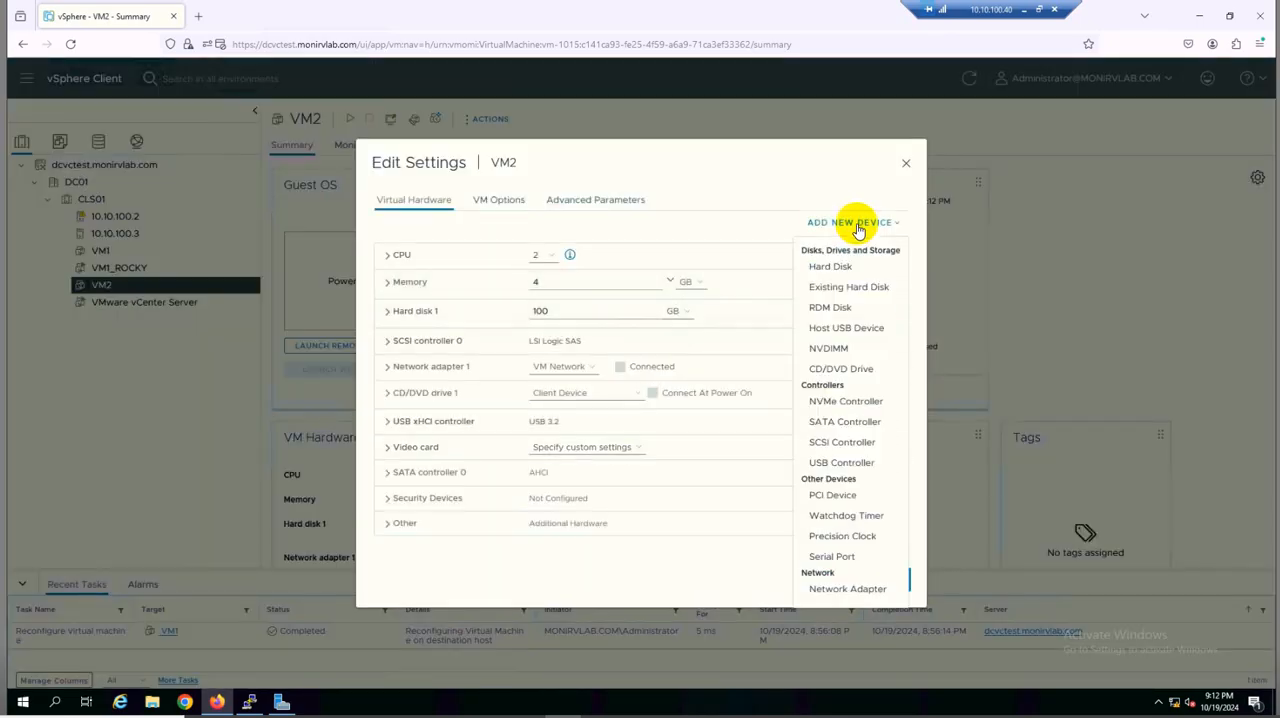
pyautogui.click(893, 288)
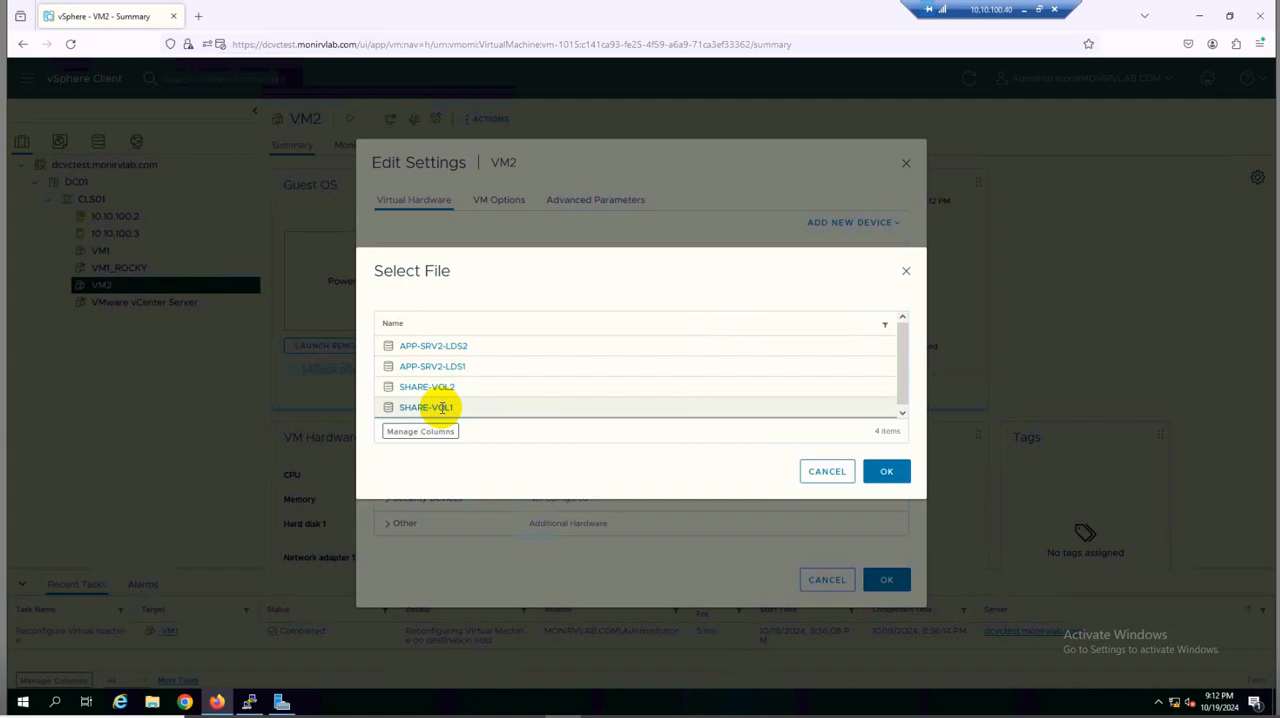
pyautogui.click(434, 407)
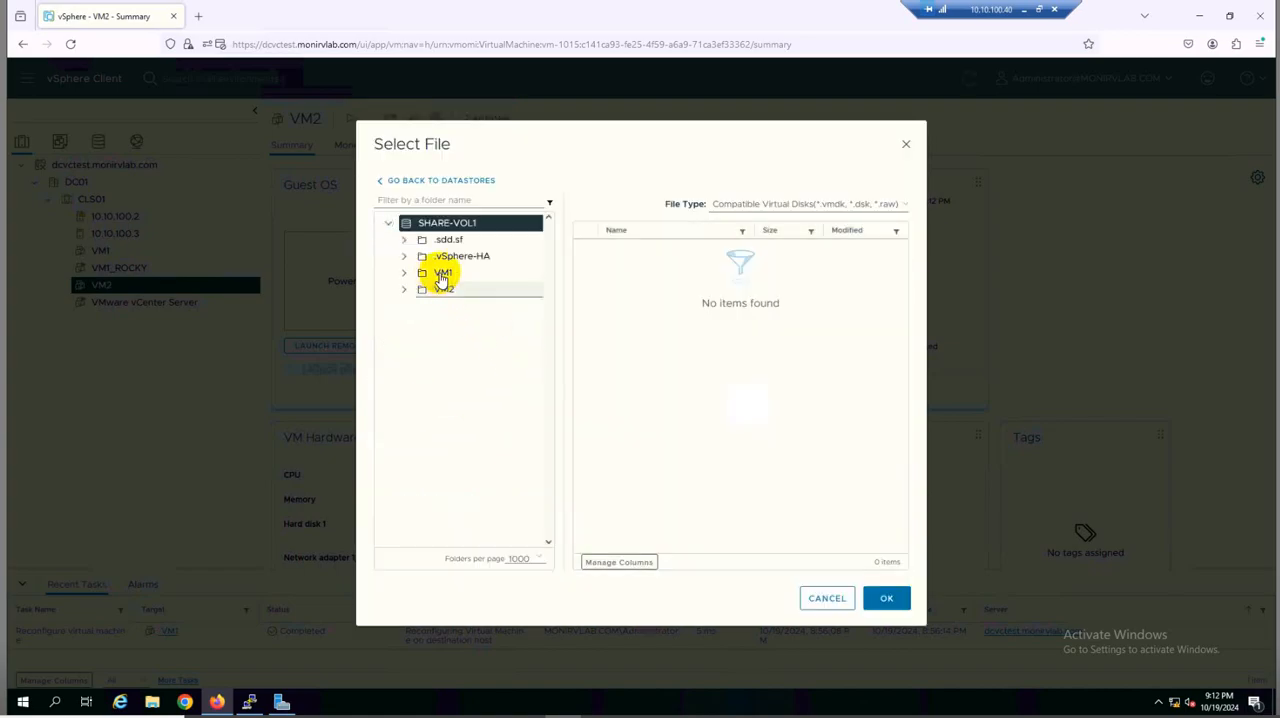
pyautogui.click(403, 273)
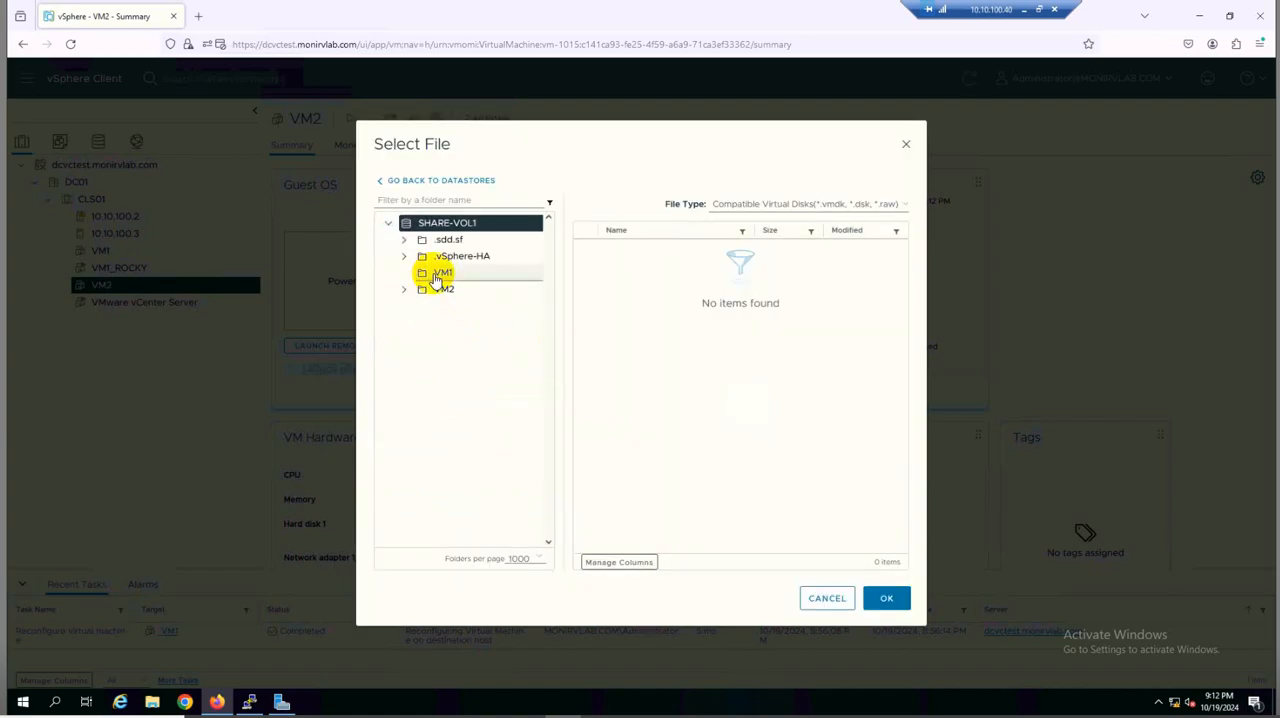
pyautogui.click(440, 274)
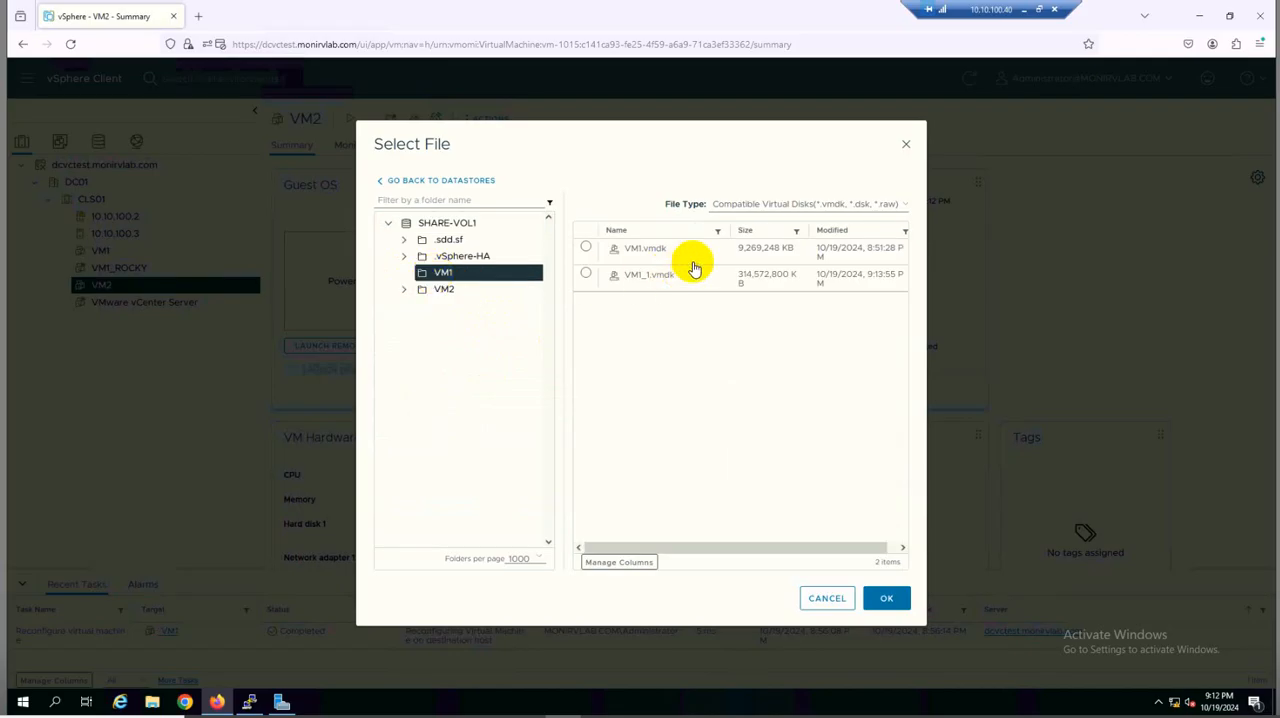
pyautogui.click(585, 276)
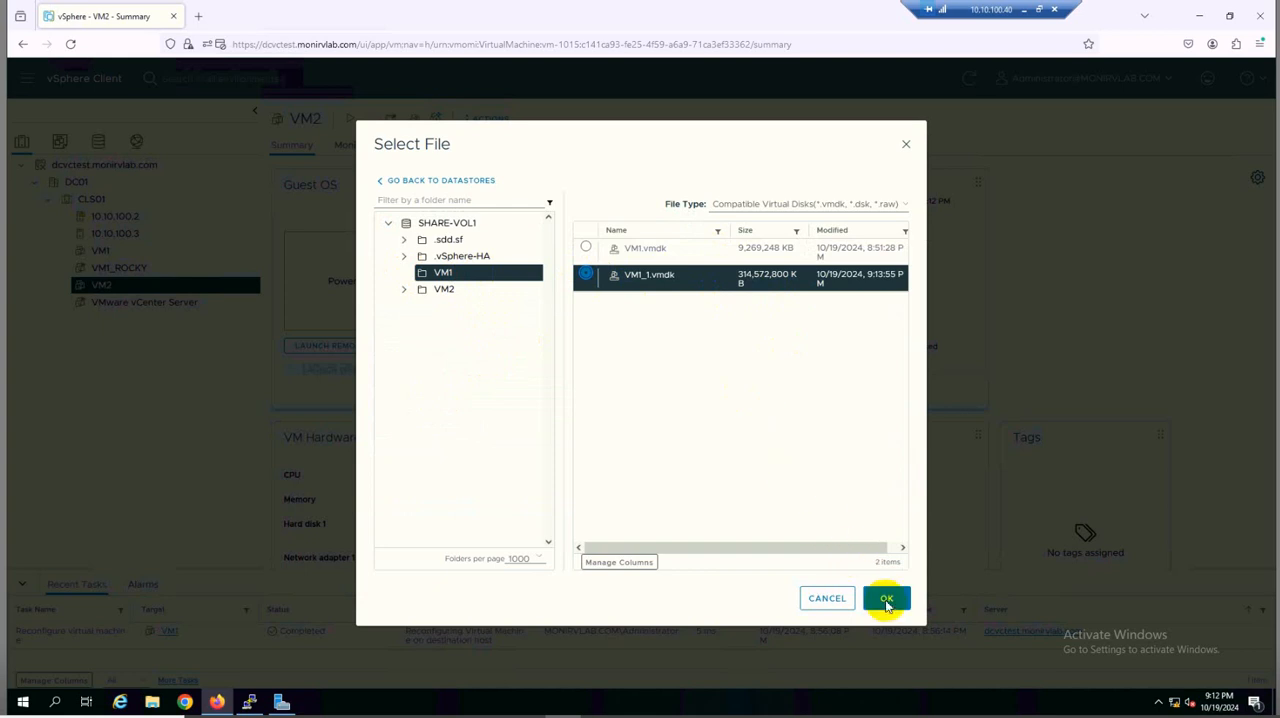
pyautogui.click(886, 600)
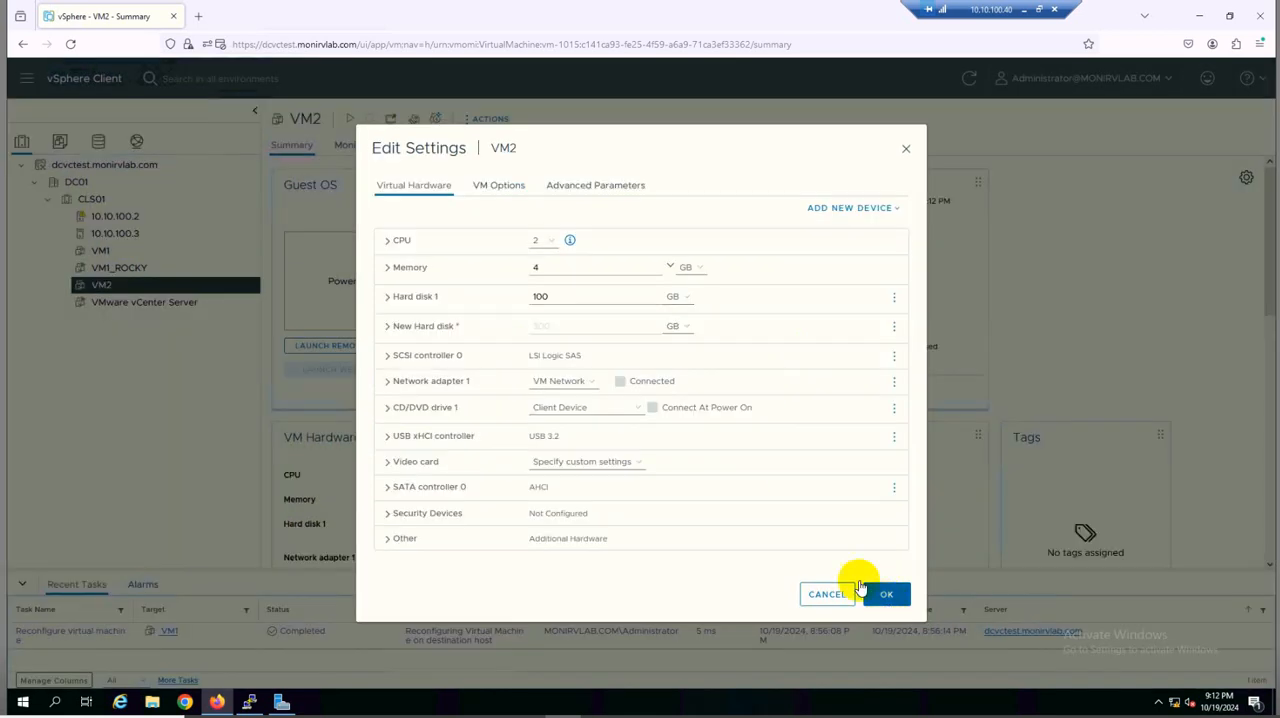
# Set the sharing of VM2's newly attached disk to Multi-writer and apply VM2's settings
pyautogui.click(388, 327)
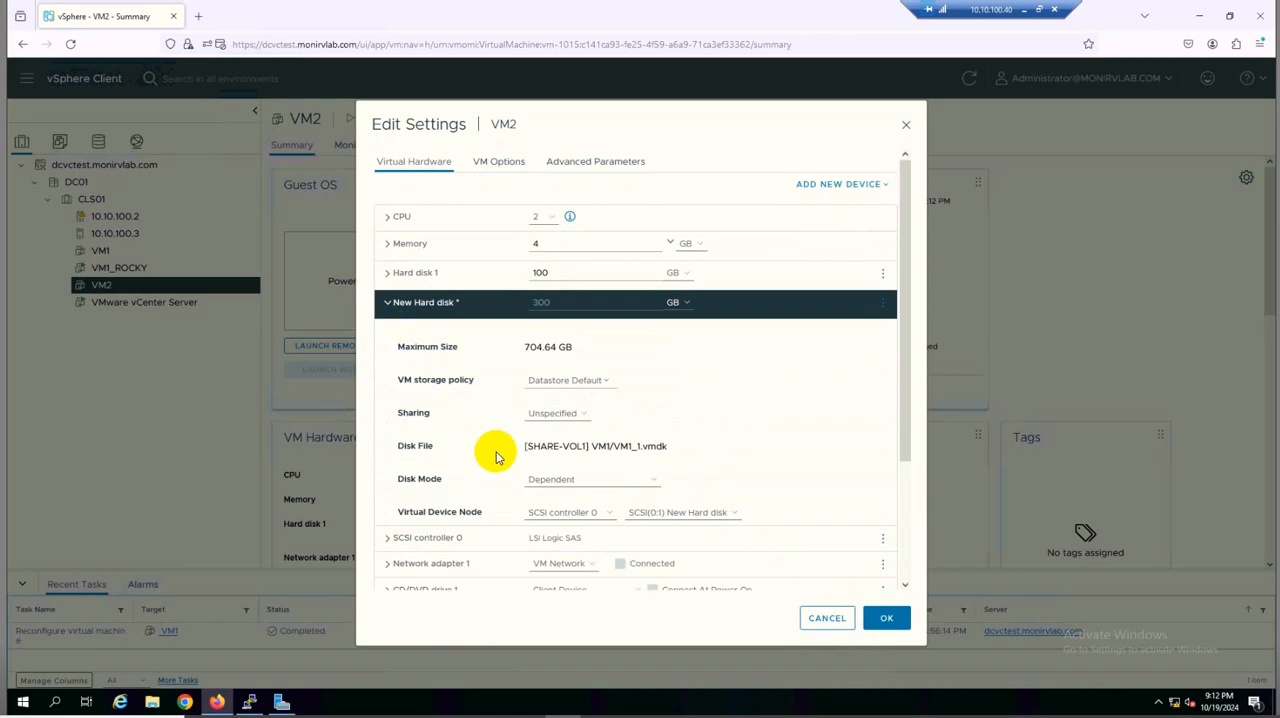
pyautogui.click(553, 415)
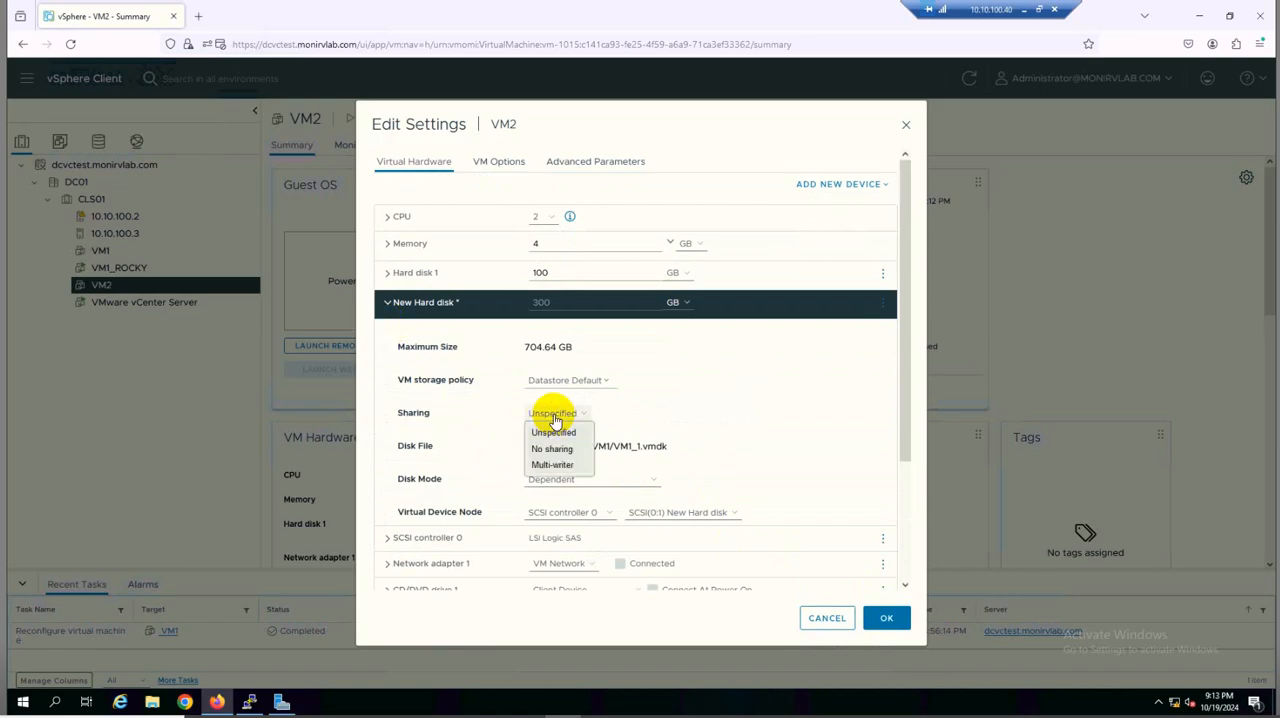
pyautogui.click(560, 467)
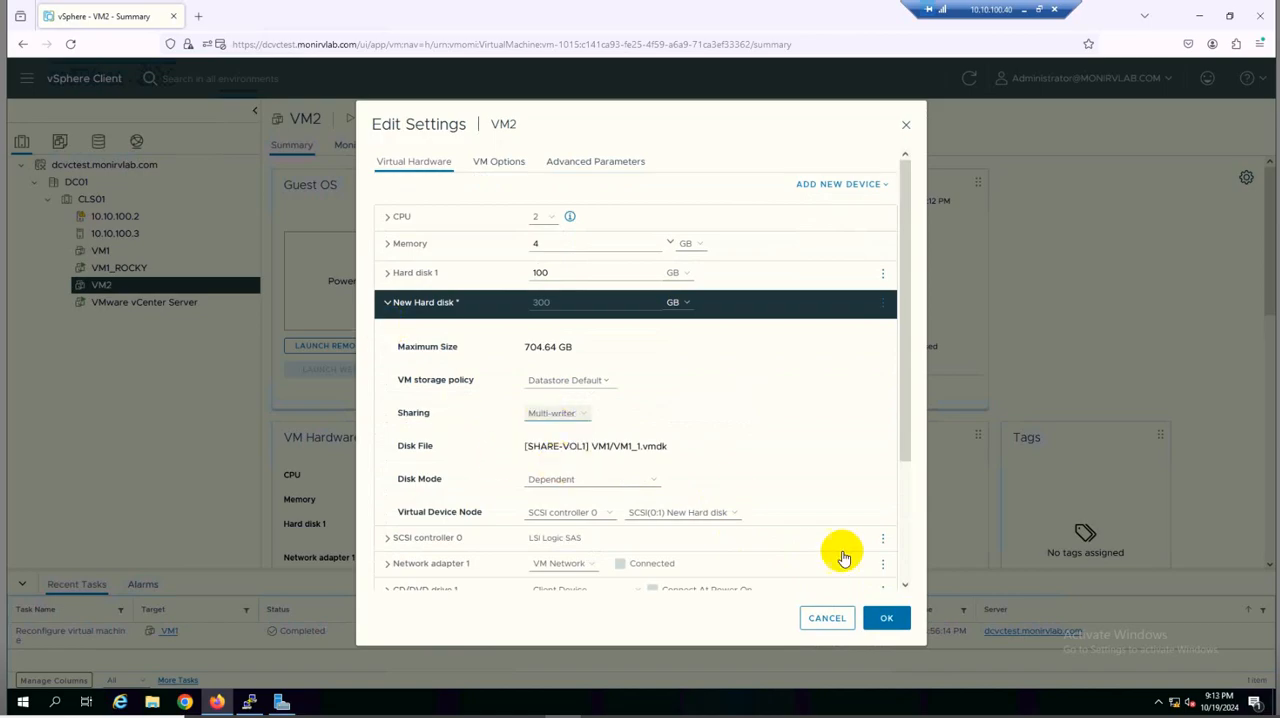
pyautogui.click(888, 620)
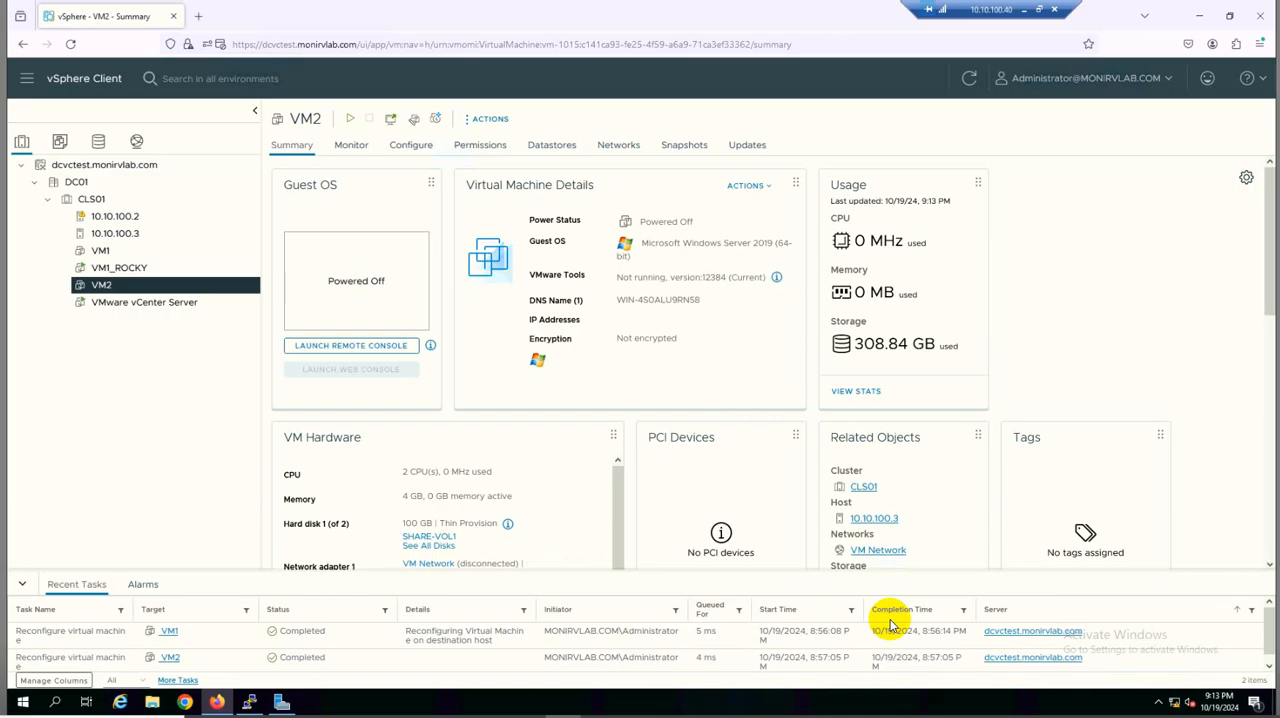
# Compare the type, sharing, disk file and device node of Hard disk 1 and Hard disk 2 in VM1's settings, then close without changes
pyautogui.click(117, 255)
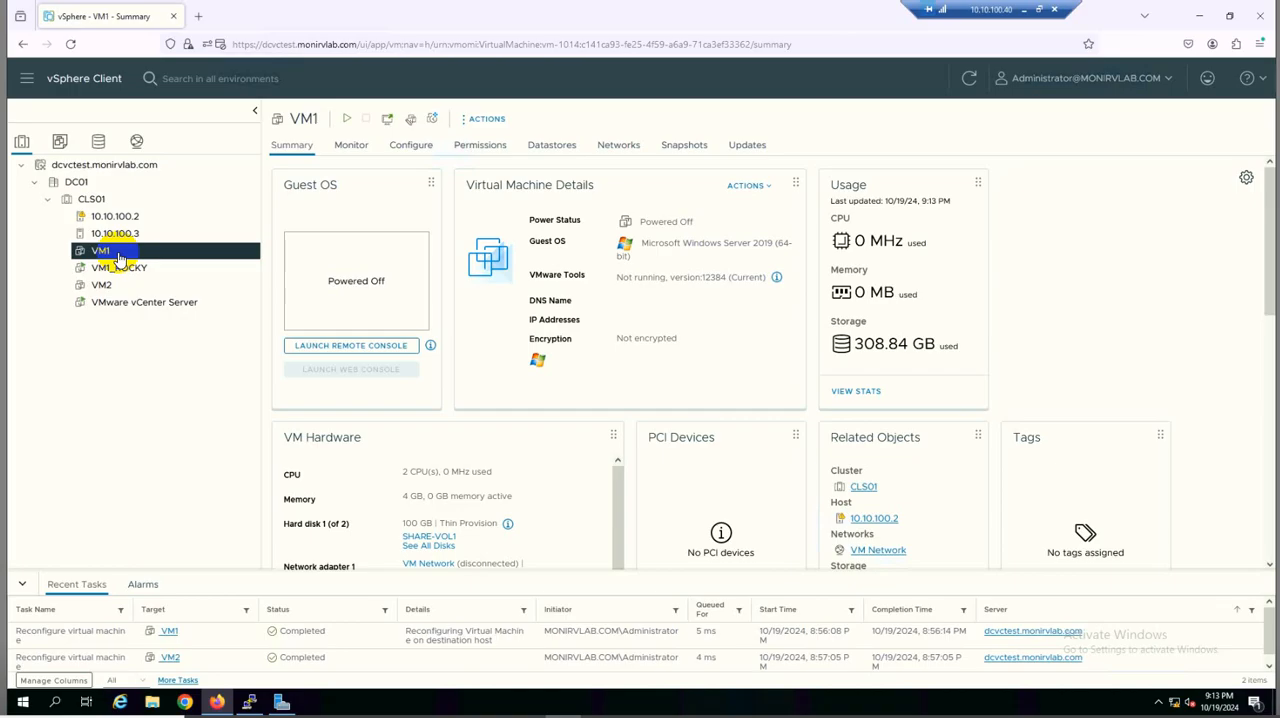
pyautogui.click(488, 120)
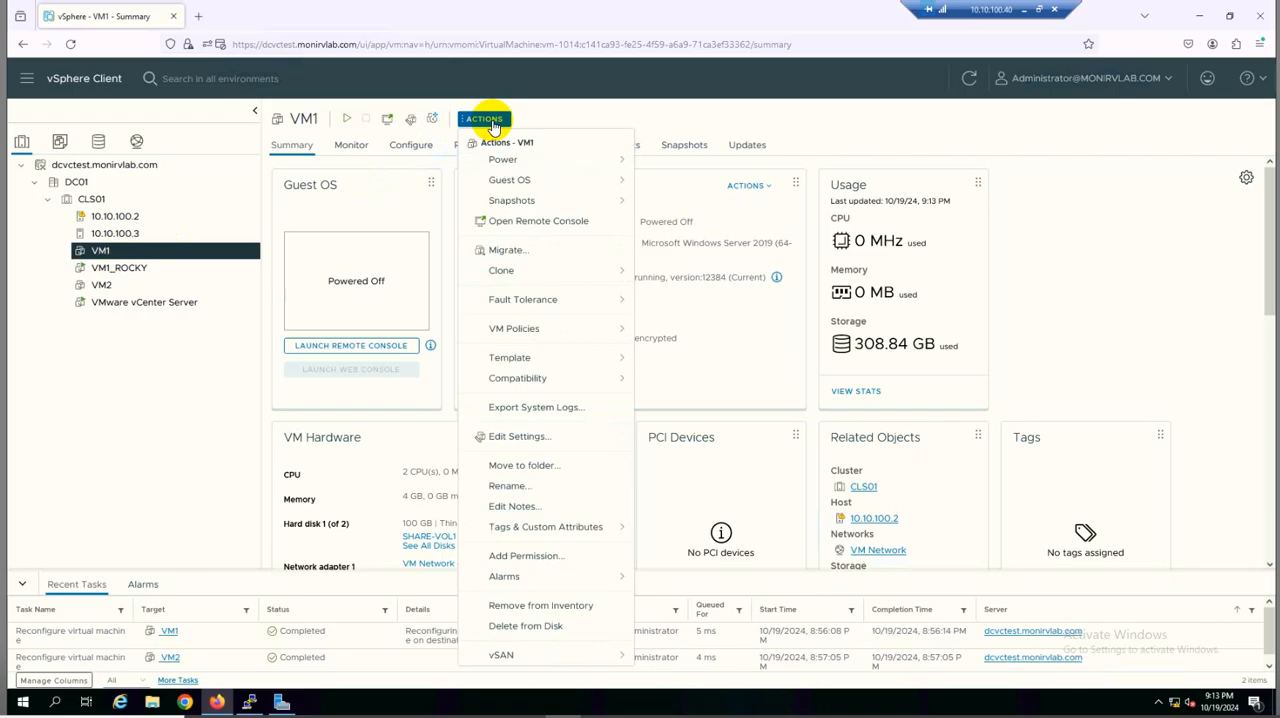
pyautogui.click(520, 437)
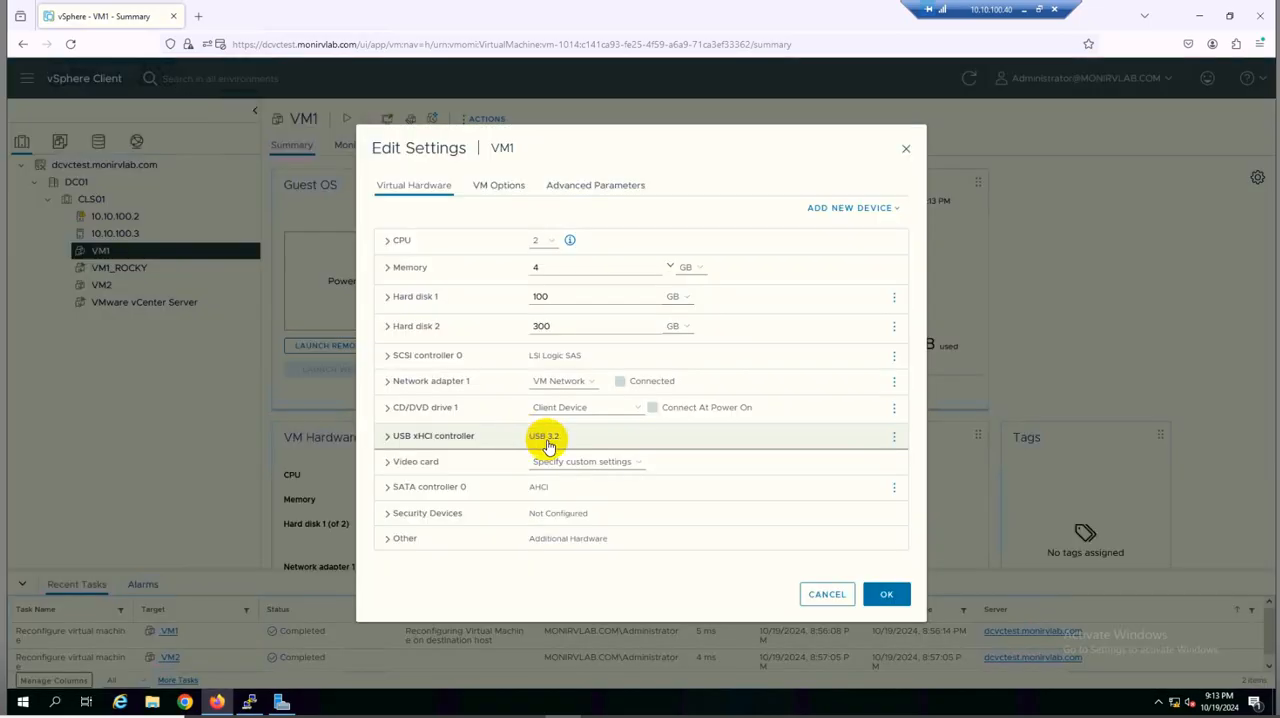
pyautogui.click(388, 330)
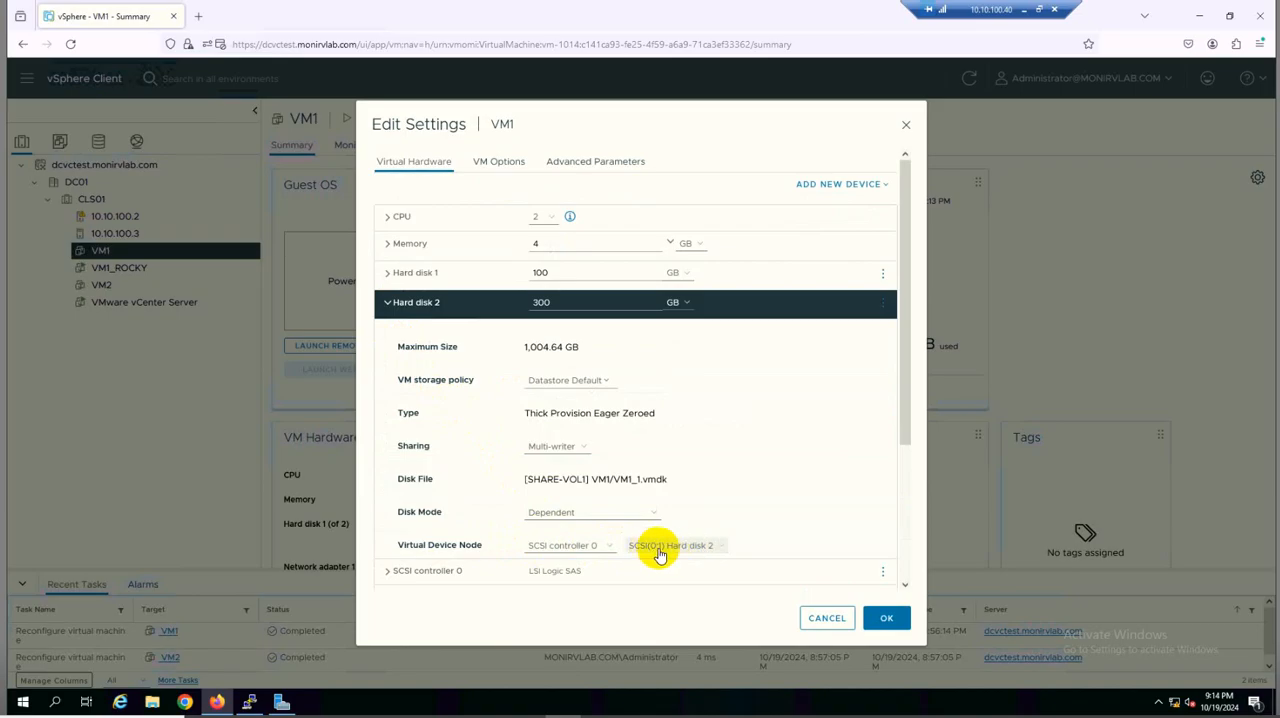
pyautogui.click(388, 279)
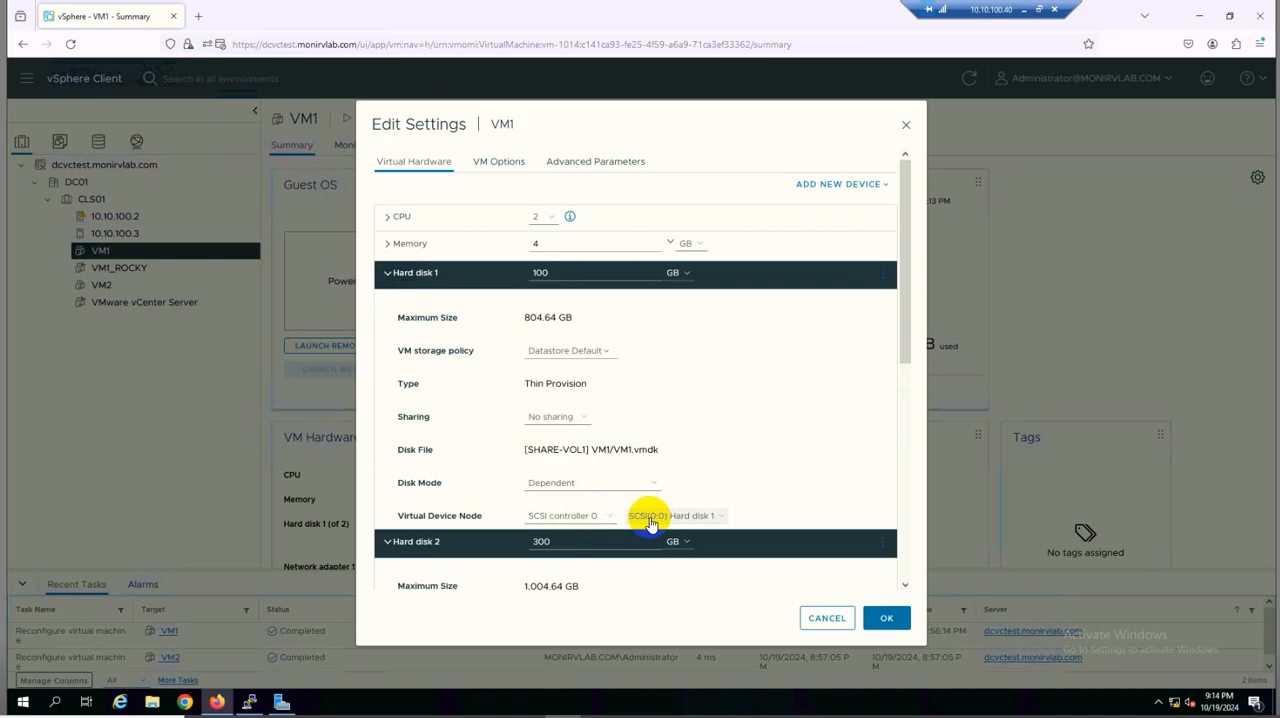
pyautogui.scroll(-3, 748, 475)
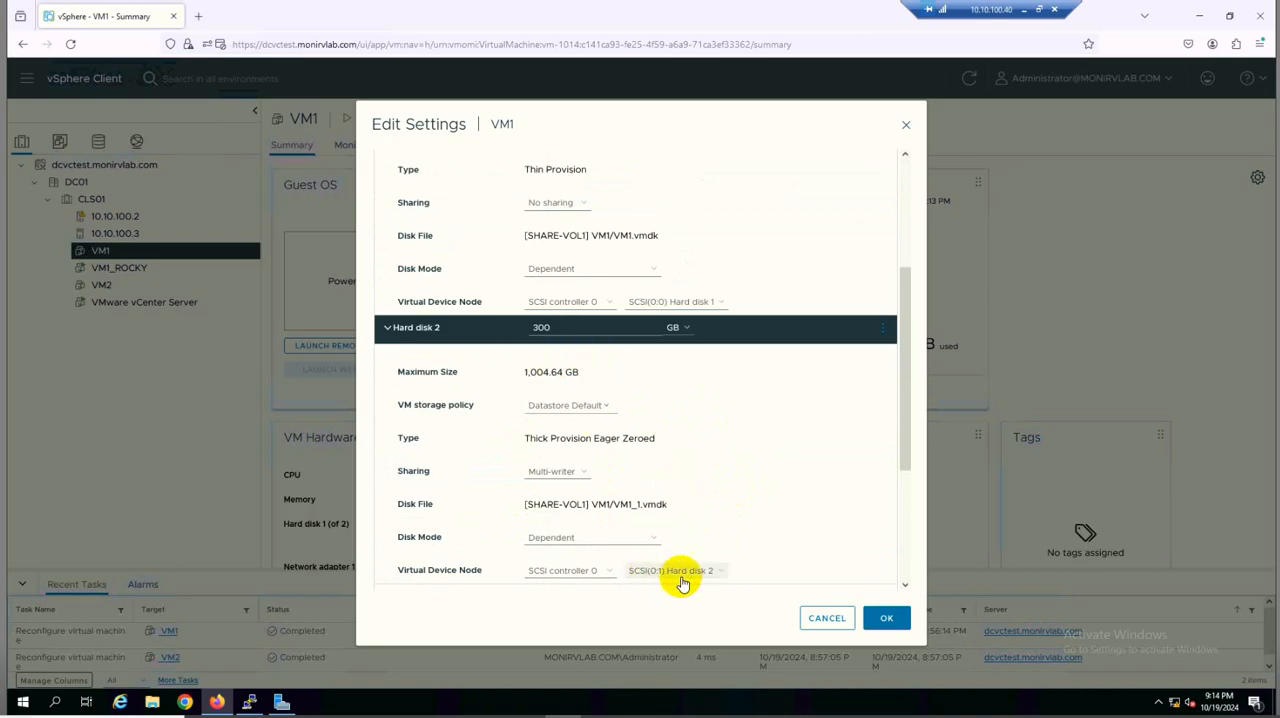
pyautogui.click(824, 619)
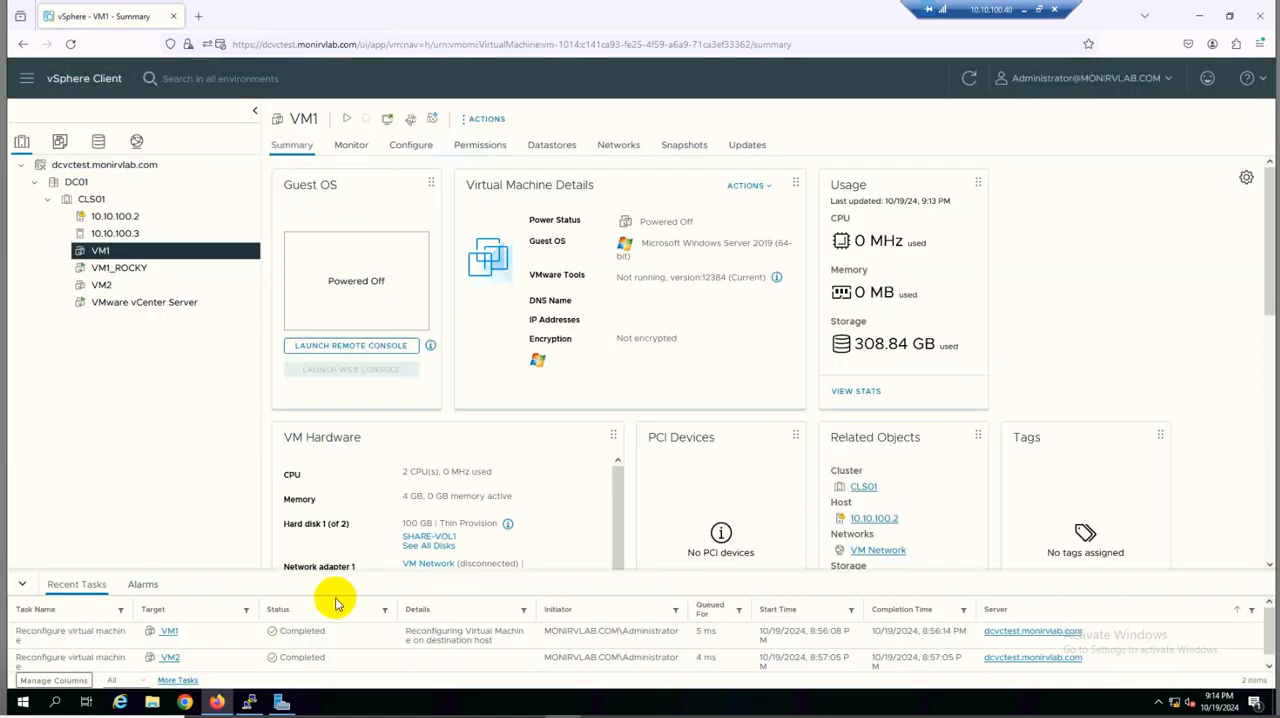
# Switch to the PuTTY session of host 10.10.100.2, print the working directory and list its contents
pyautogui.click(249, 702)
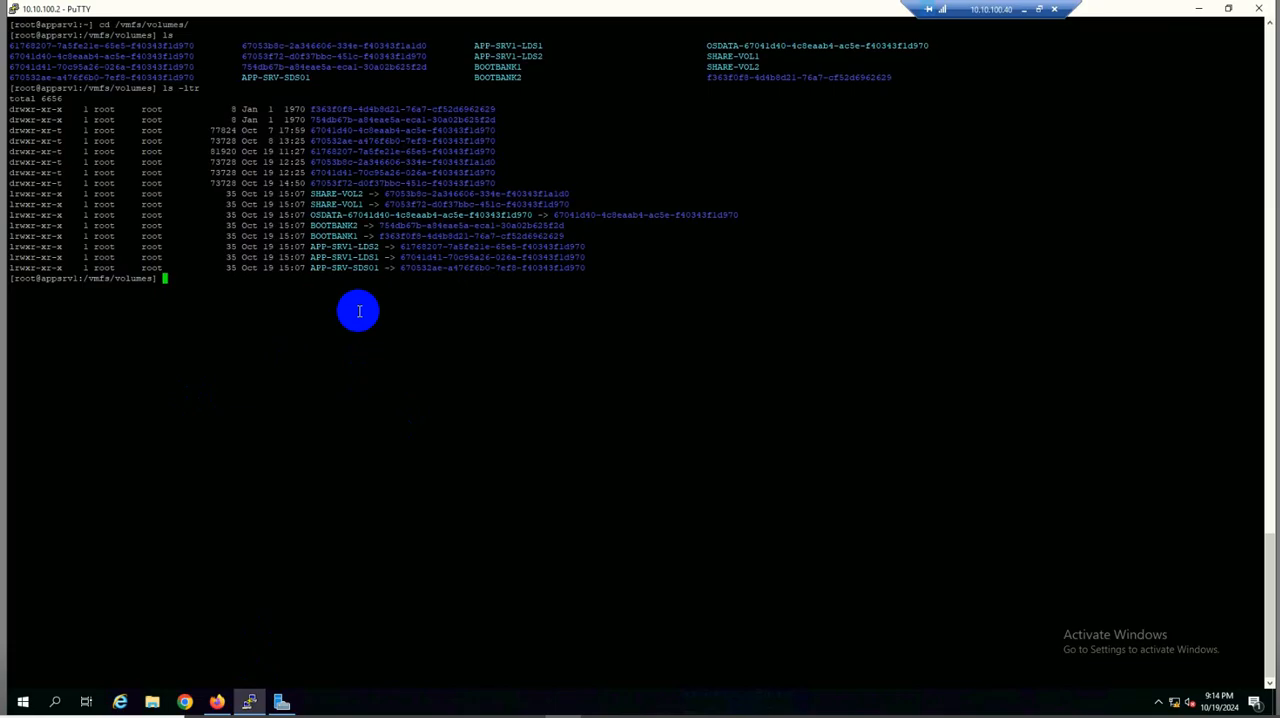
pyautogui.write('pwd')
pyautogui.press('Return')
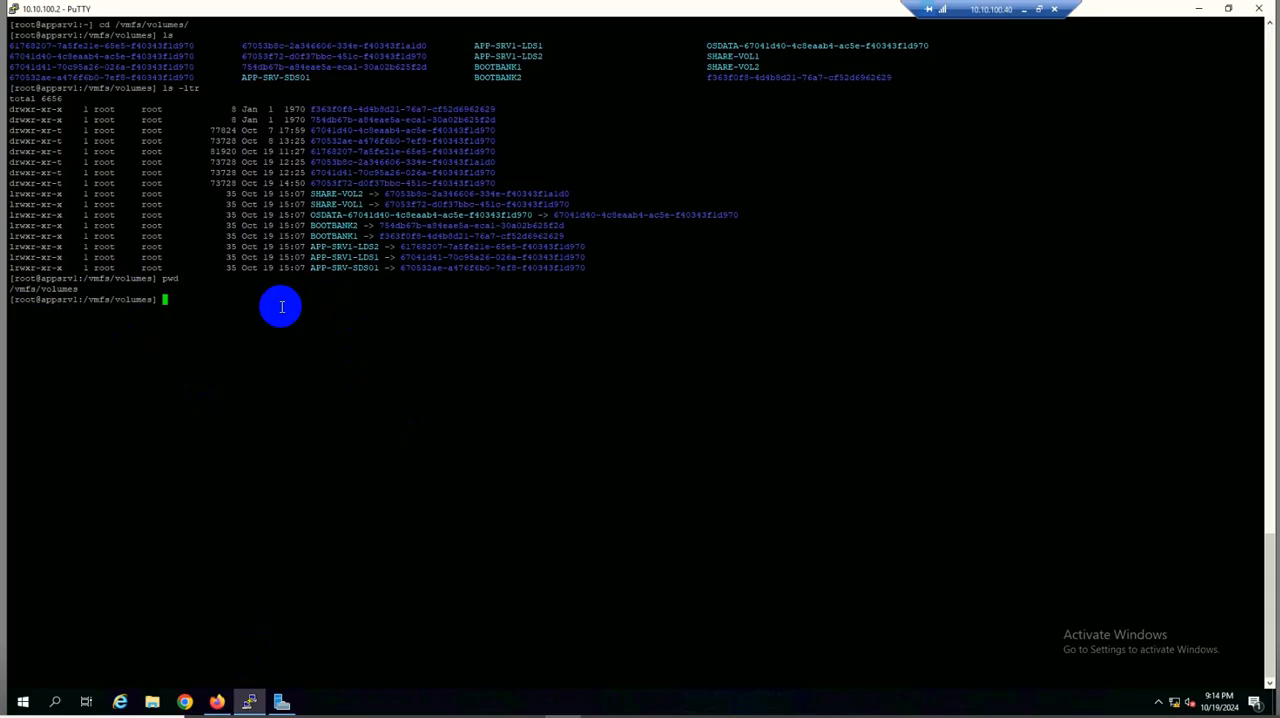
pyautogui.write('ls')
pyautogui.press('Return')
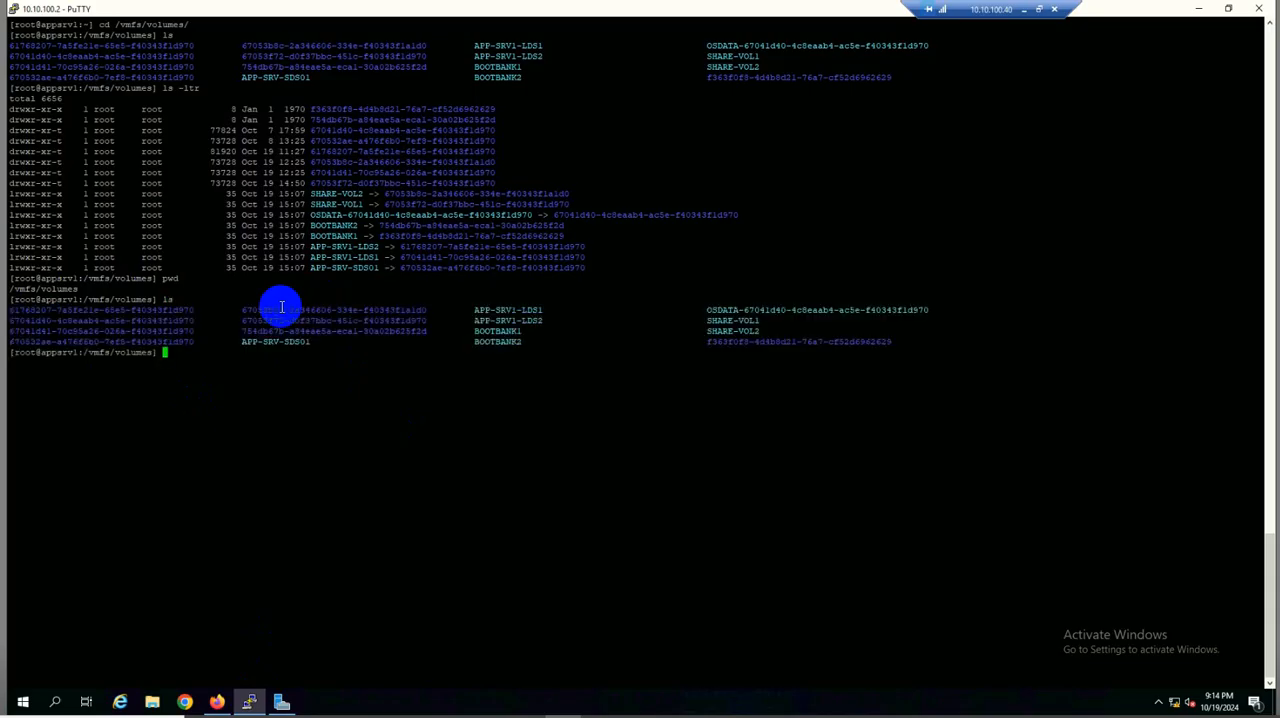
# Change into the SHARE-VOL1 datastore directory and list its contents
pyautogui.doubleClick(735, 321)
pyautogui.hotkey('ctrl', 'c')
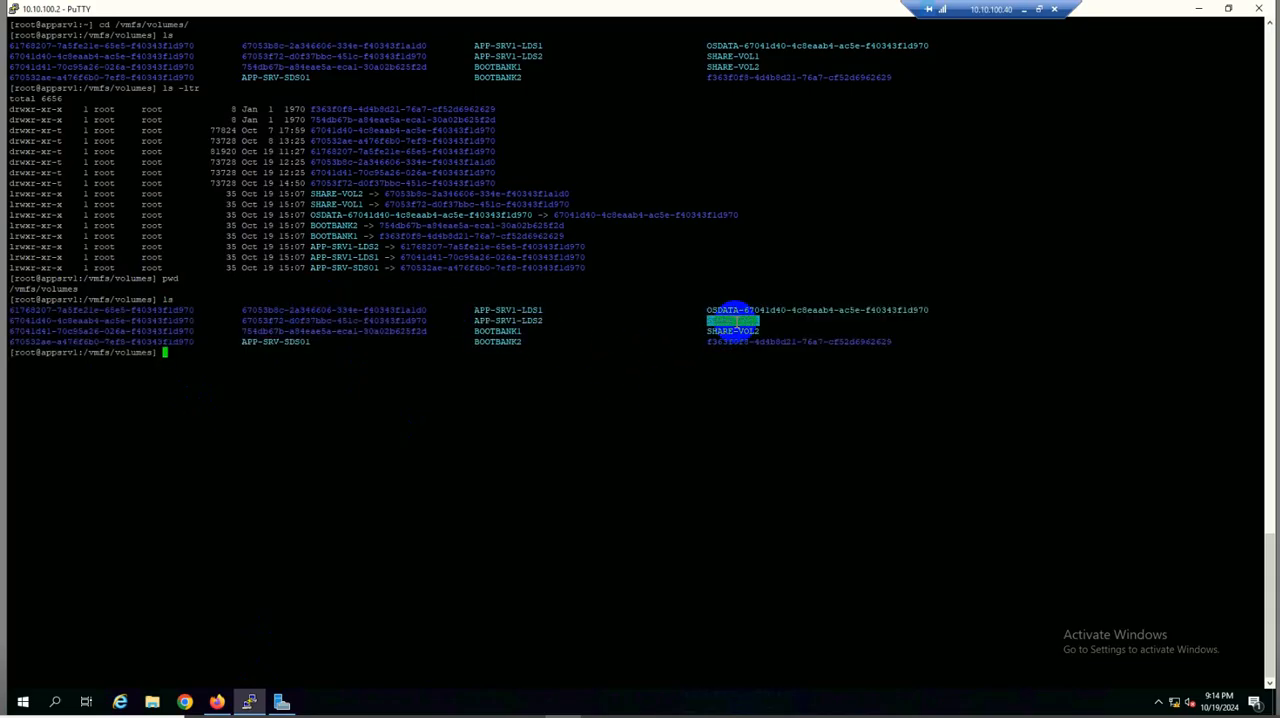
pyautogui.click(501, 376)
pyautogui.write('cd')
pyautogui.rightClick(501, 376)
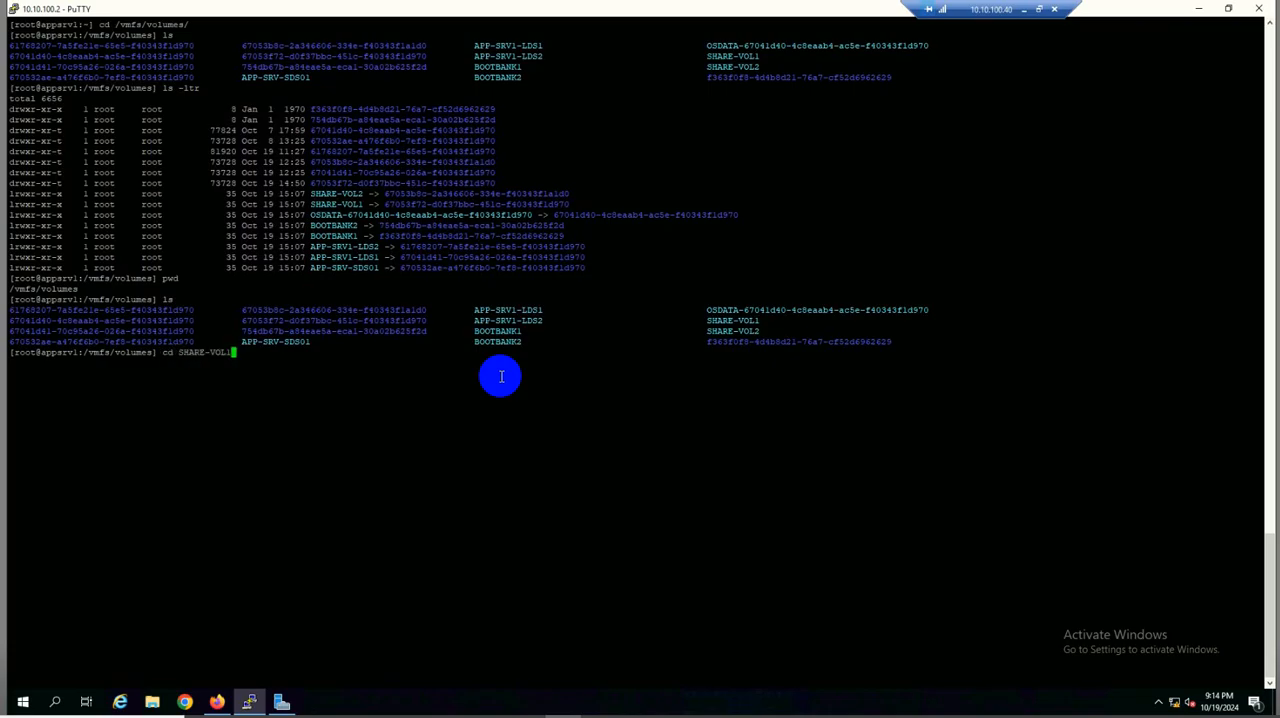
pyautogui.press('Return')
pyautogui.write('ls')
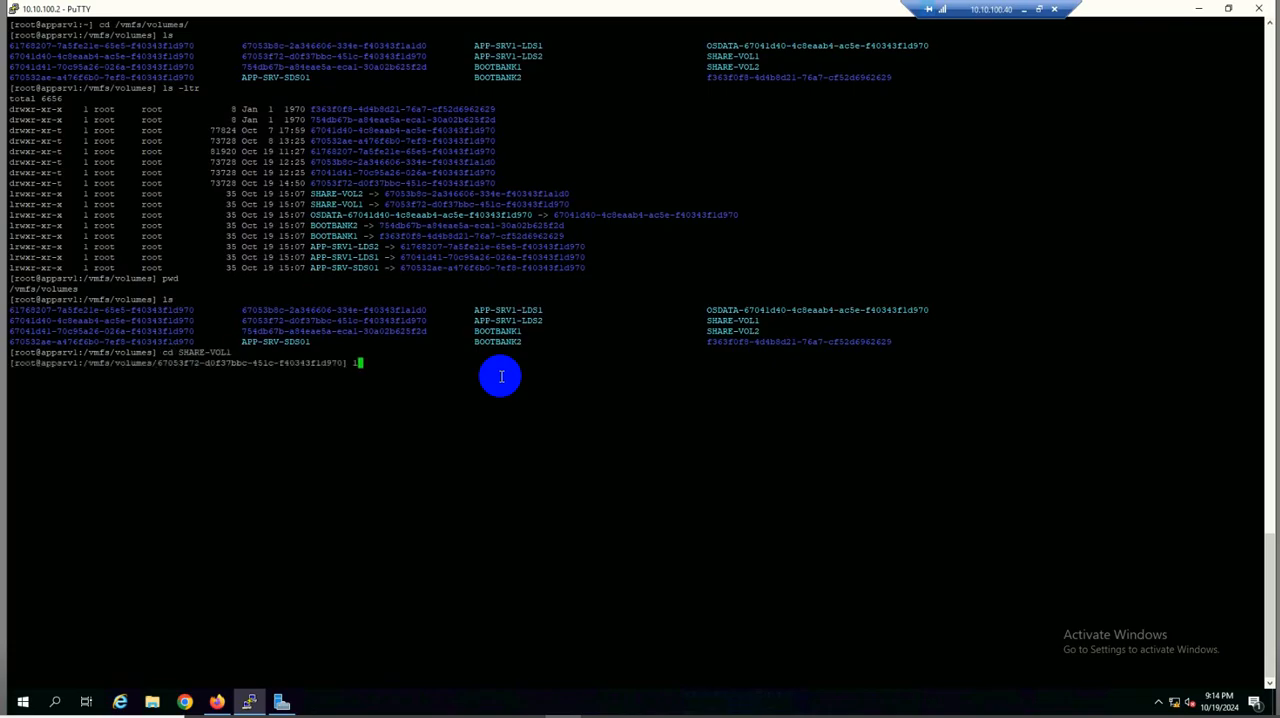
pyautogui.press('Return')
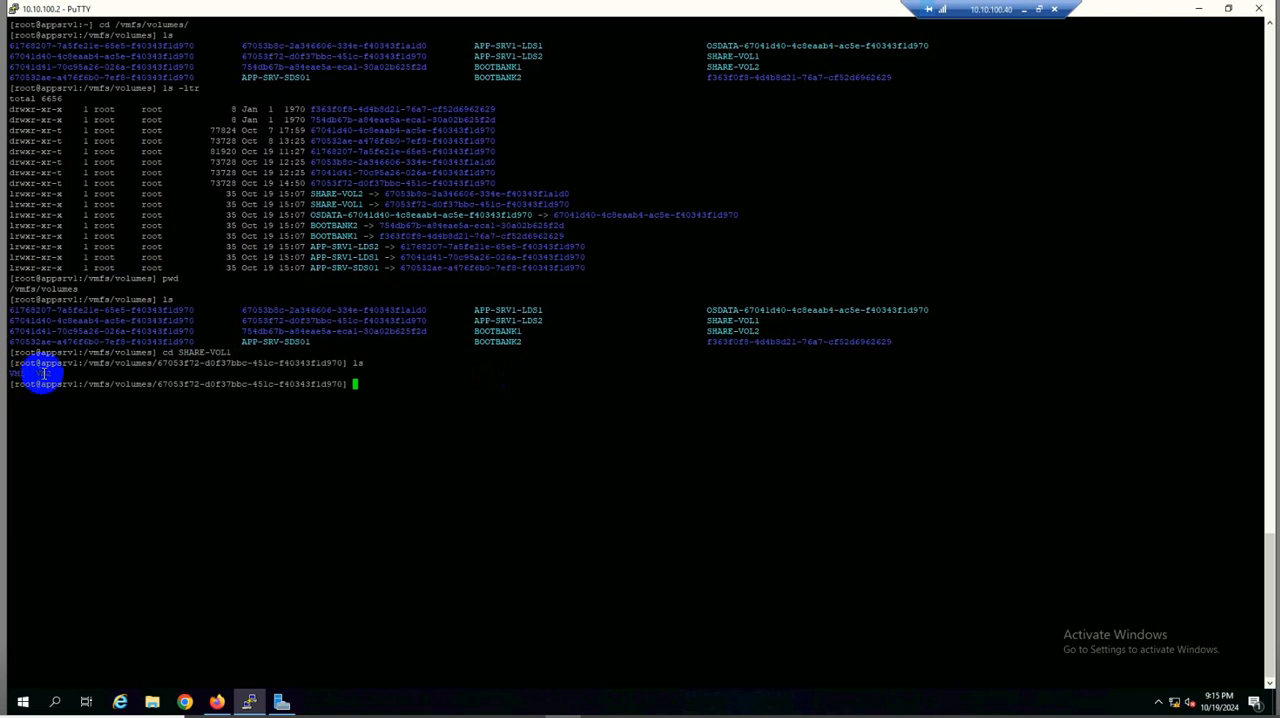
# Change into the VM1 directory on the datastore and list its files
pyautogui.doubleClick(15, 372)
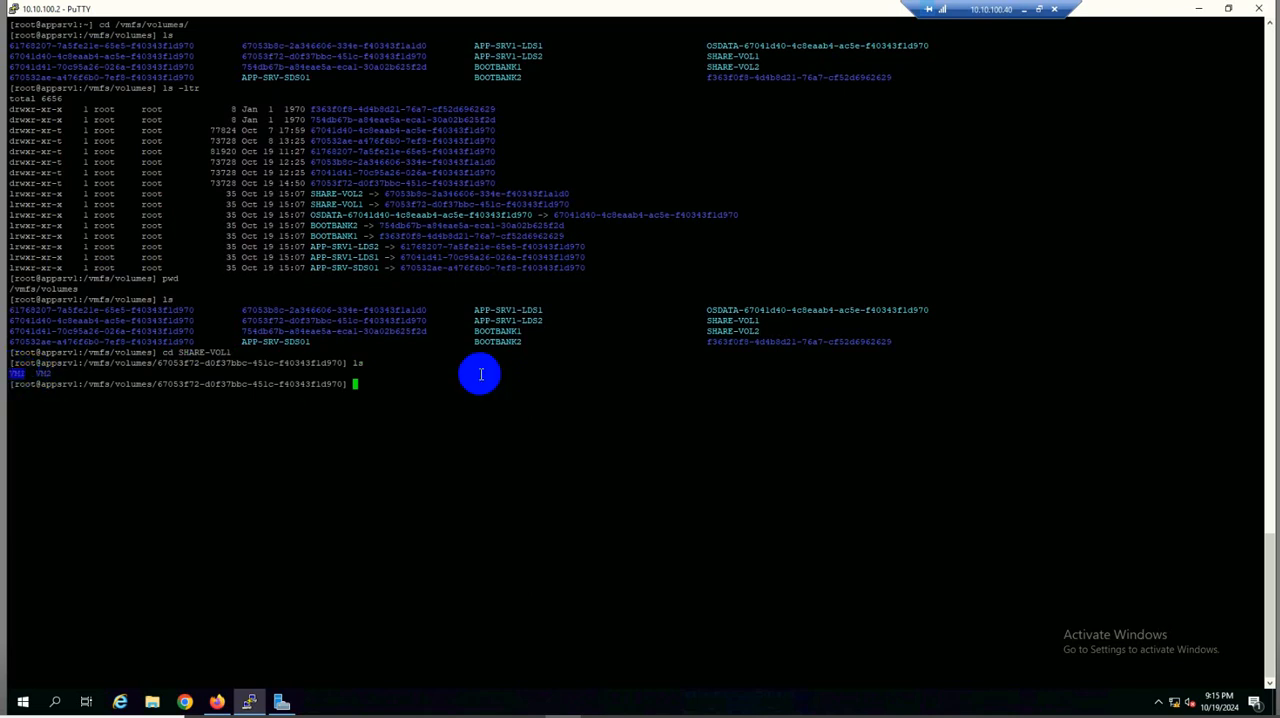
pyautogui.write('cd')
pyautogui.rightClick(480, 374)
pyautogui.press('Return')
pyautogui.write('ls')
pyautogui.press('Return')
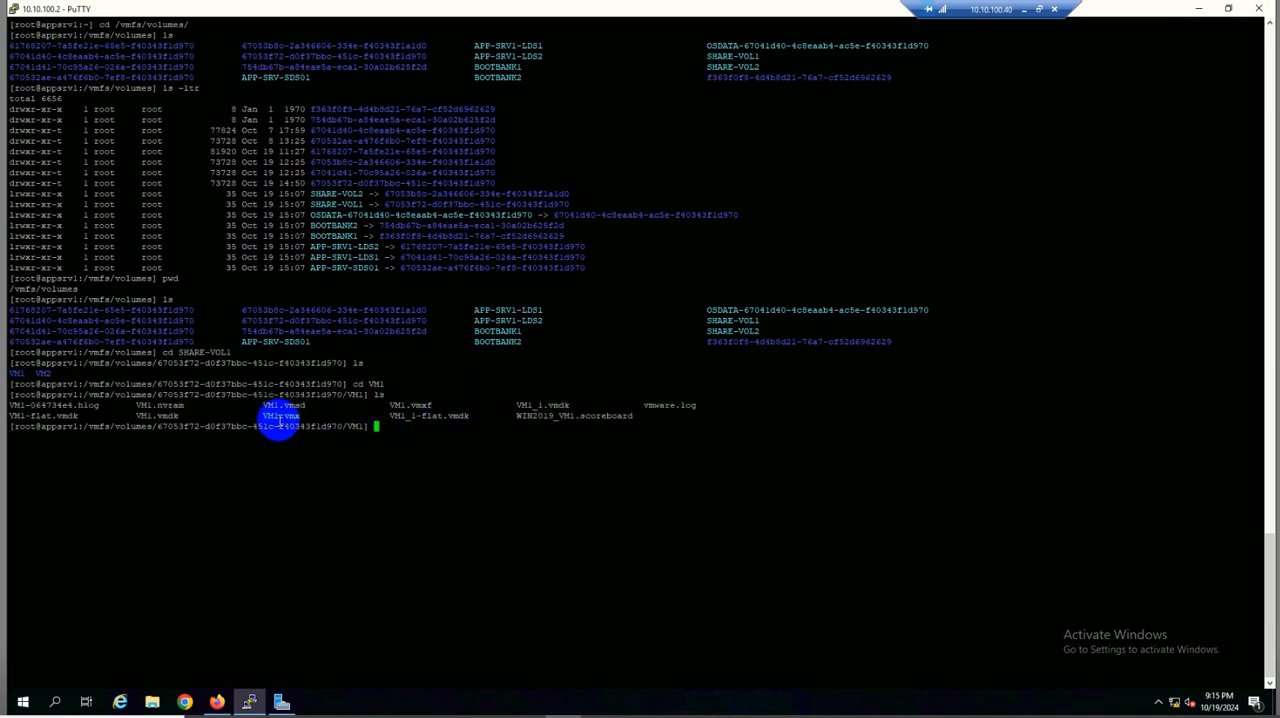
# Open the configuration file VM1.vmx in vi
pyautogui.doubleClick(276, 416)
pyautogui.hotkey('ctrl', 'c')
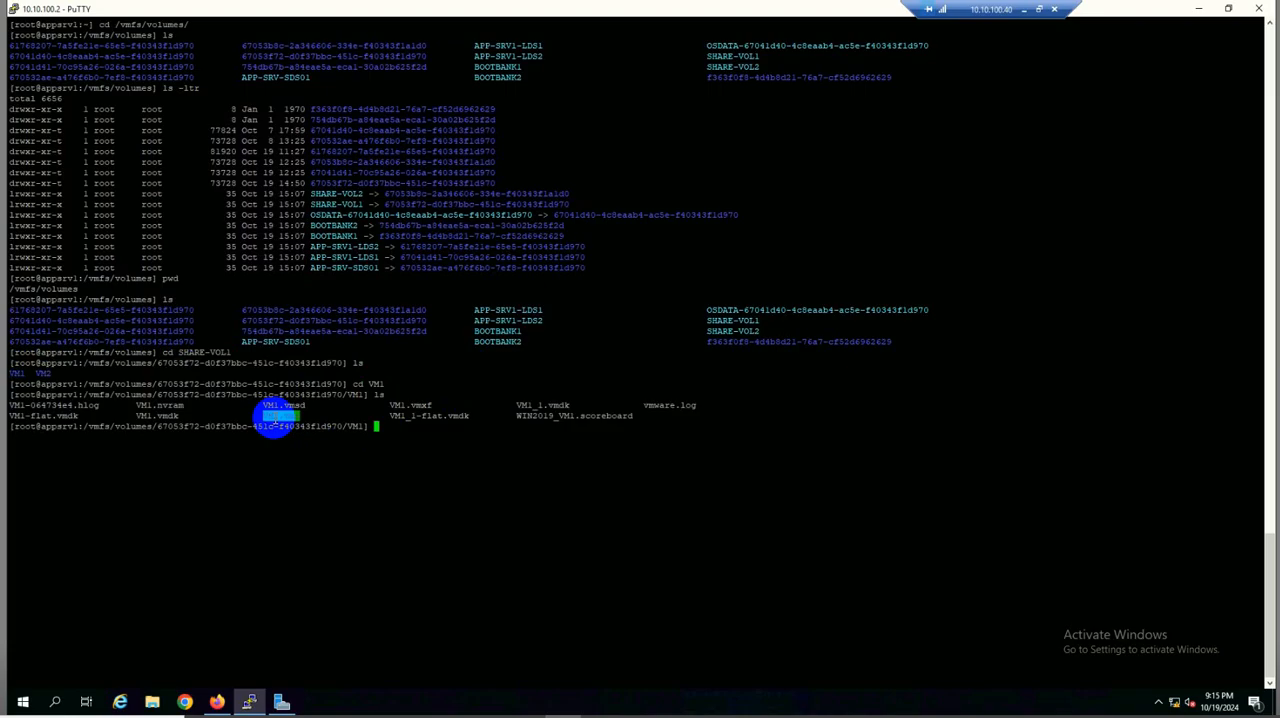
pyautogui.click(621, 453)
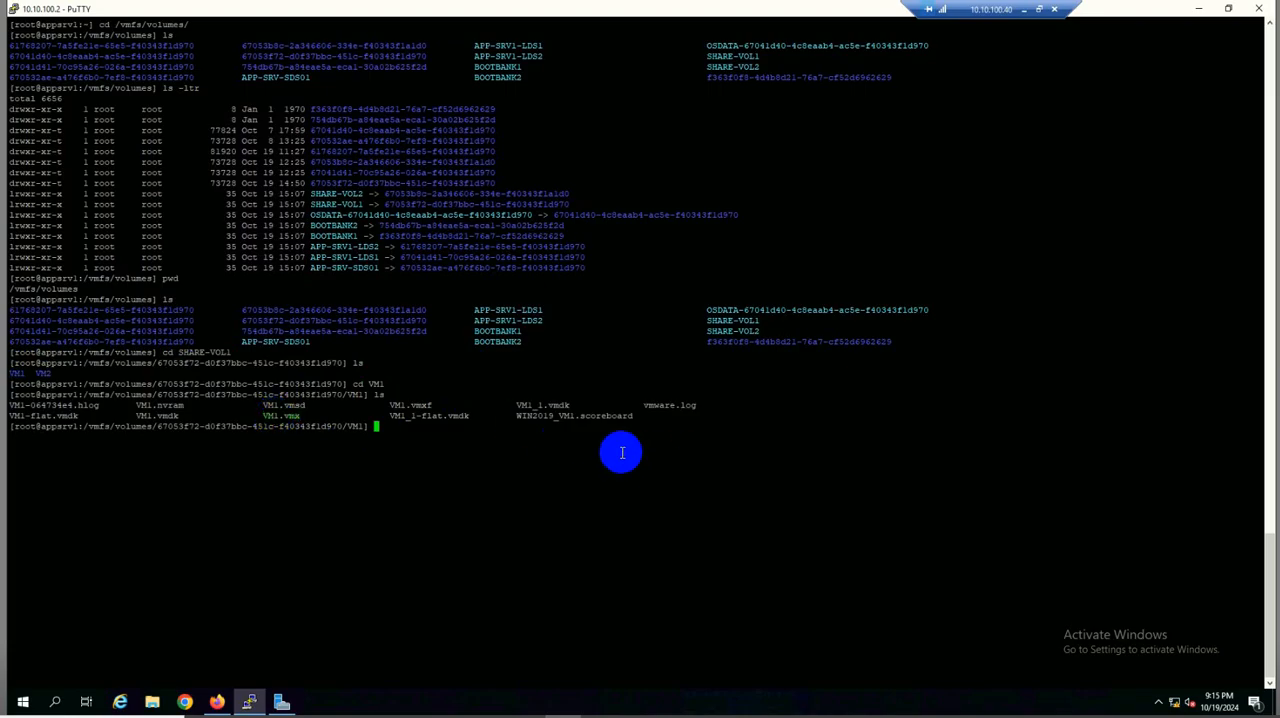
pyautogui.write('vi')
pyautogui.rightClick(621, 453)
pyautogui.press('Return')
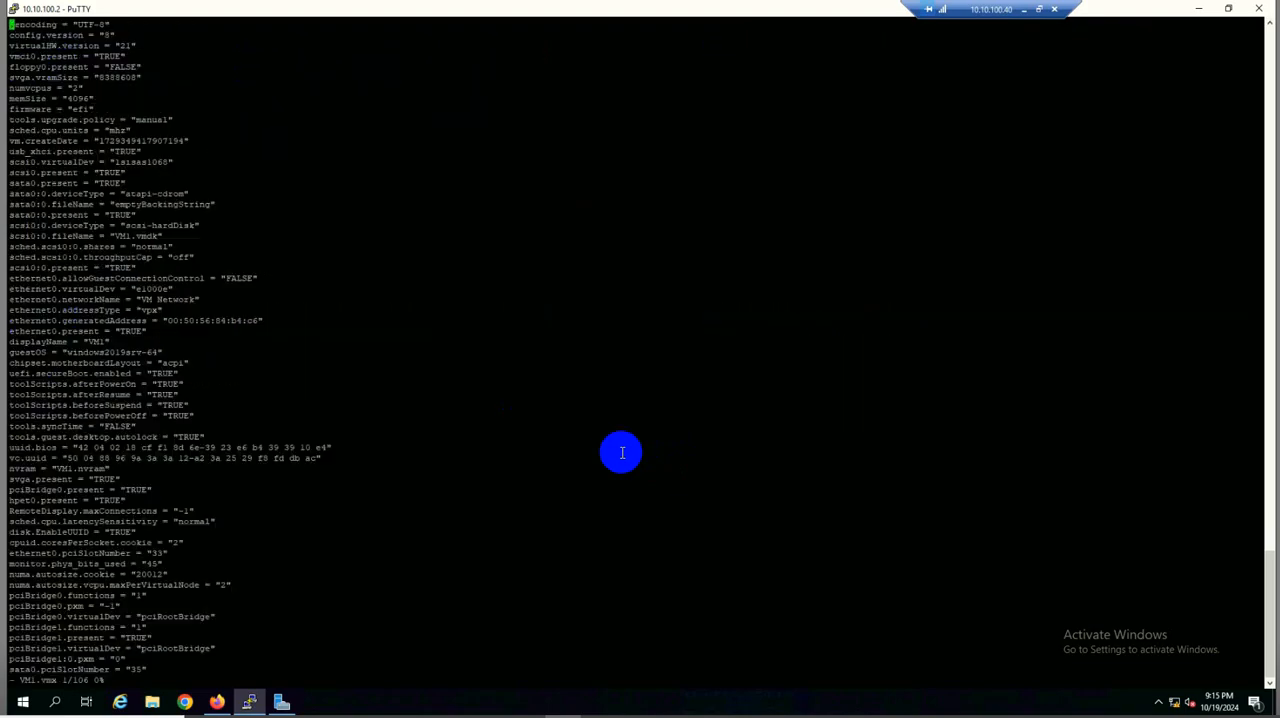
# Go through VM1.vmx to its last line and examine the scsi0:1 entries for the shared disk's file name and sharing mode
pyautogui.press('Down')
pyautogui.press('Down')
pyautogui.press('Down')
pyautogui.press('Down')
pyautogui.press('Down')
pyautogui.press('Down')
pyautogui.press('Down')
pyautogui.press('Down')
pyautogui.press('Down')
pyautogui.press('Down')
pyautogui.press('Down')
pyautogui.press('Down')
pyautogui.press('Down')
pyautogui.press('Down')
pyautogui.press('Down')
pyautogui.press('Down')
pyautogui.press('Down')
pyautogui.press('Down')
pyautogui.press('Down')
pyautogui.press('Down')
pyautogui.press('Down')
pyautogui.press('Down')
pyautogui.press('Down')
pyautogui.press('Down')
pyautogui.press('Down')
pyautogui.press('Down')
pyautogui.press('Down')
pyautogui.press('Down')
pyautogui.press('Down')
pyautogui.press('Down')
pyautogui.press('Down')
pyautogui.press('Down')
pyautogui.press('Down')
pyautogui.press('Down')
pyautogui.press('Down')
pyautogui.press('Down')
pyautogui.press('Down')
pyautogui.press('Down')
pyautogui.press('Down')
pyautogui.press('Down')
pyautogui.press('Down')
pyautogui.press('Down')
pyautogui.press('Down')
pyautogui.press('Down')
pyautogui.press('Down')
pyautogui.press('Down')
pyautogui.press('Down')
pyautogui.press('Down')
pyautogui.press('Down')
pyautogui.press('Down')
pyautogui.press('Down')
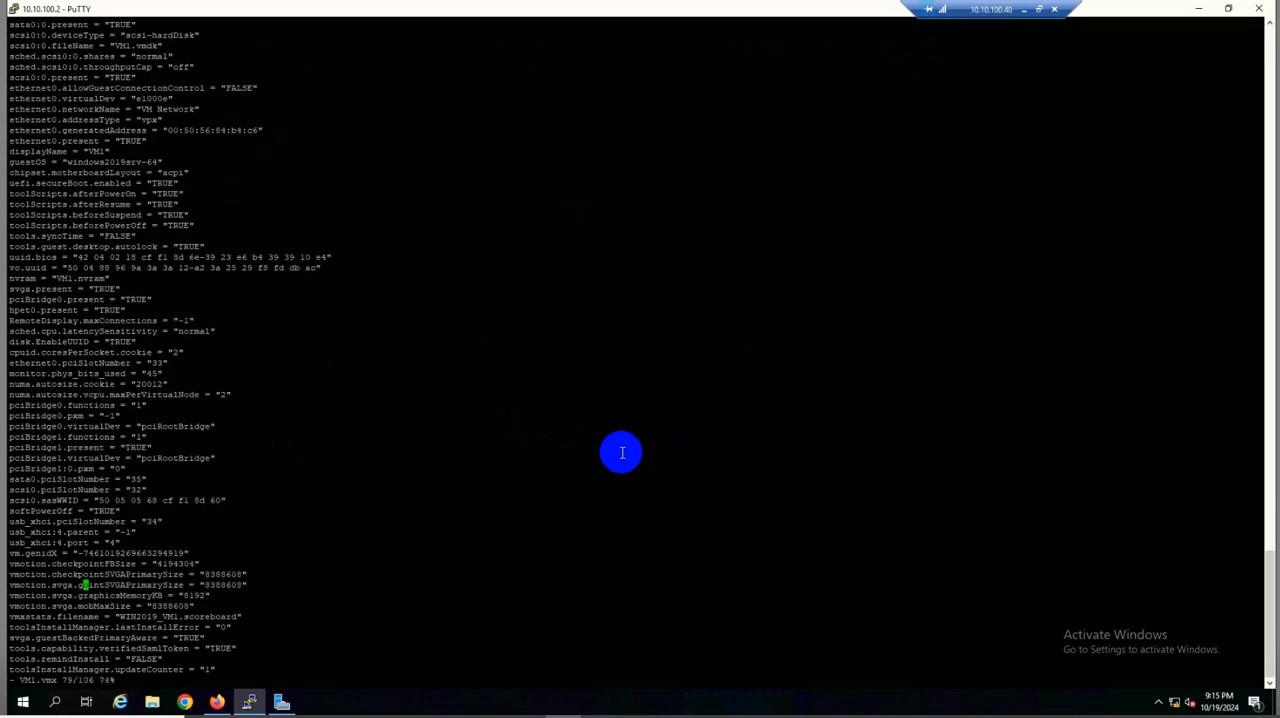
pyautogui.press('Down')
pyautogui.press('Down')
pyautogui.press('Down')
pyautogui.press('Down')
pyautogui.press('Down')
pyautogui.press('Down')
pyautogui.press('Down')
pyautogui.press('Down')
pyautogui.press('Down')
pyautogui.press('Down')
pyautogui.press('Down')
pyautogui.press('Down')
pyautogui.press('Down')
pyautogui.press('Down')
pyautogui.press('Down')
pyautogui.press('Down')
pyautogui.press('Down')
pyautogui.press('Down')
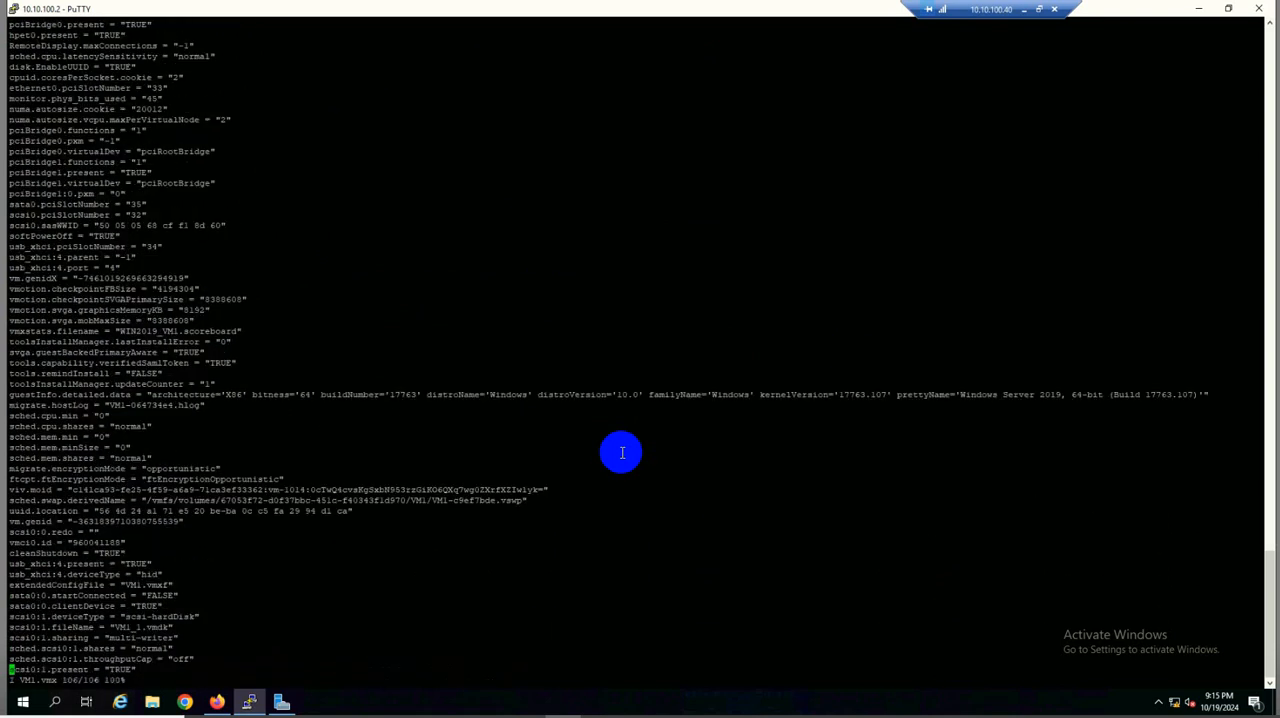
# Add the line scsi0:1.sharing = "multi-writer" at the end of VM1.vmx
pyautogui.press('Right')
pyautogui.press('Right')
pyautogui.press('Right')
pyautogui.press('Right')
pyautogui.press('Right')
pyautogui.press('Right')
pyautogui.press('Right')
pyautogui.press('Right')
pyautogui.press('Right')
pyautogui.press('Right')
pyautogui.press('Right')
pyautogui.press('Right')
pyautogui.press('Right')
pyautogui.press('Right')
pyautogui.press('Right')
pyautogui.press('Right')
pyautogui.press('Right')
pyautogui.press('Right')
pyautogui.press('Right')
pyautogui.press('Right')
pyautogui.press('Return')
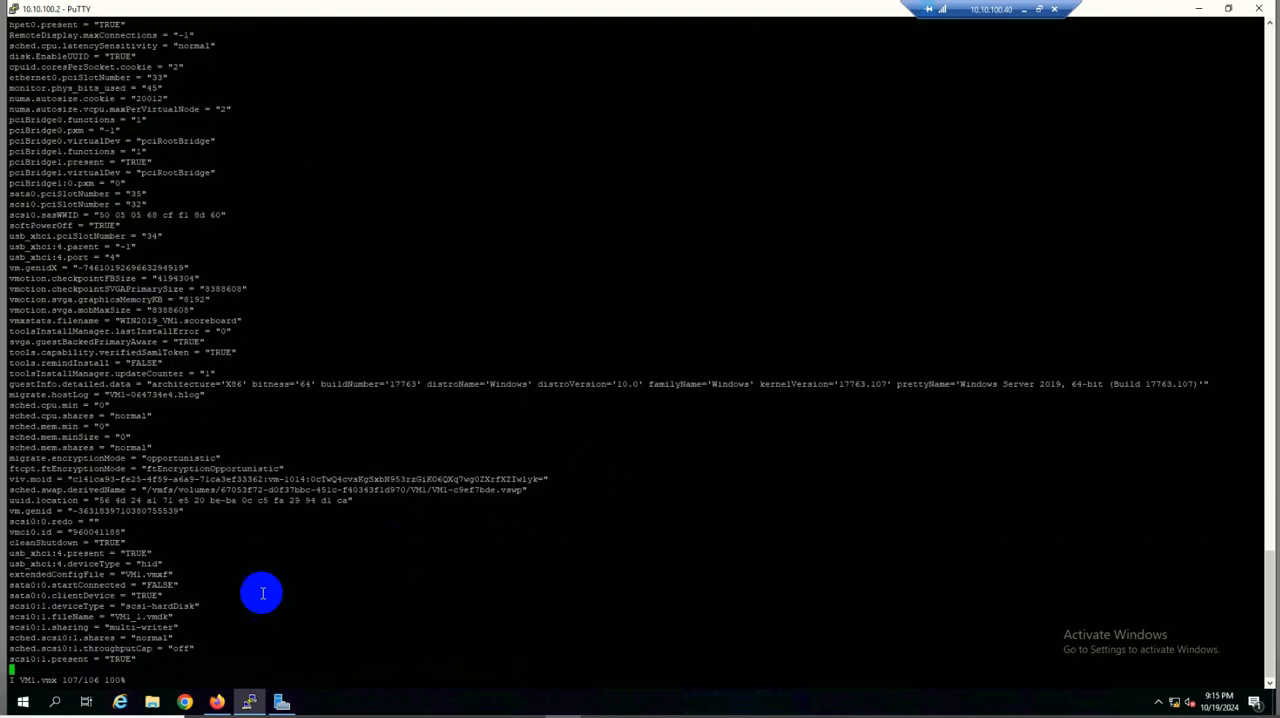
pyautogui.doubleClick(27, 657)
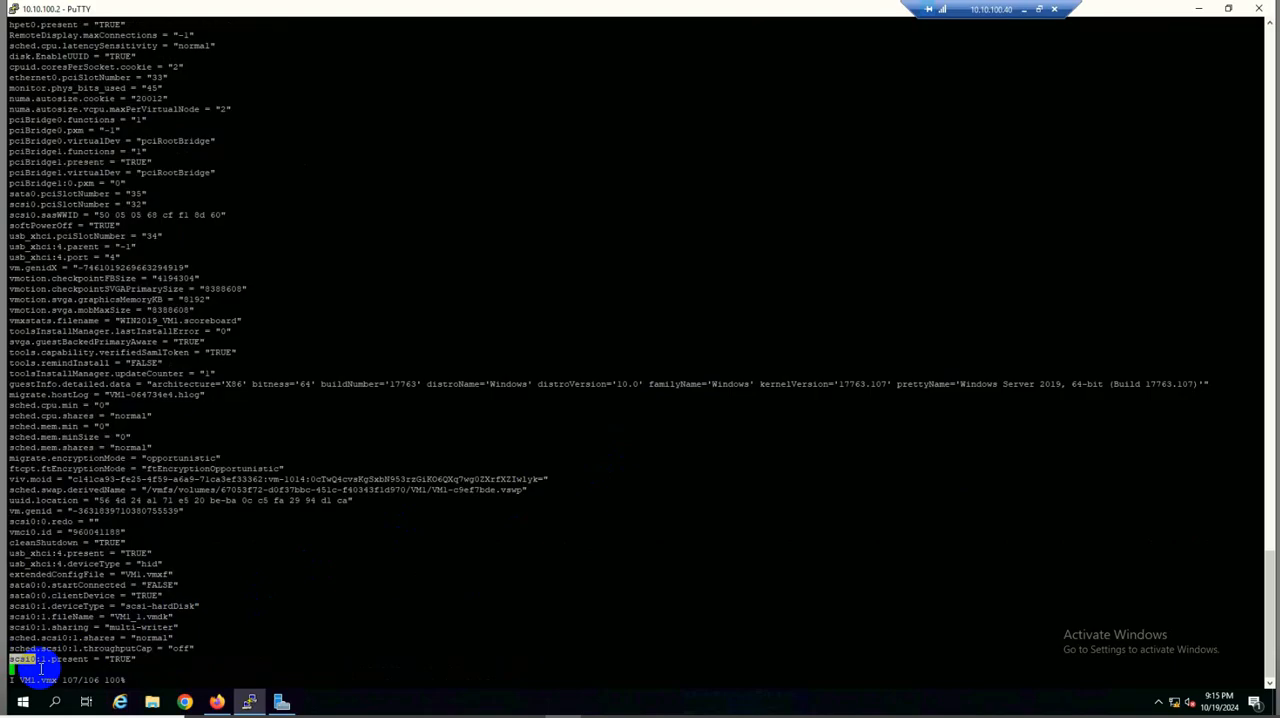
pyautogui.rightClick(40, 670)
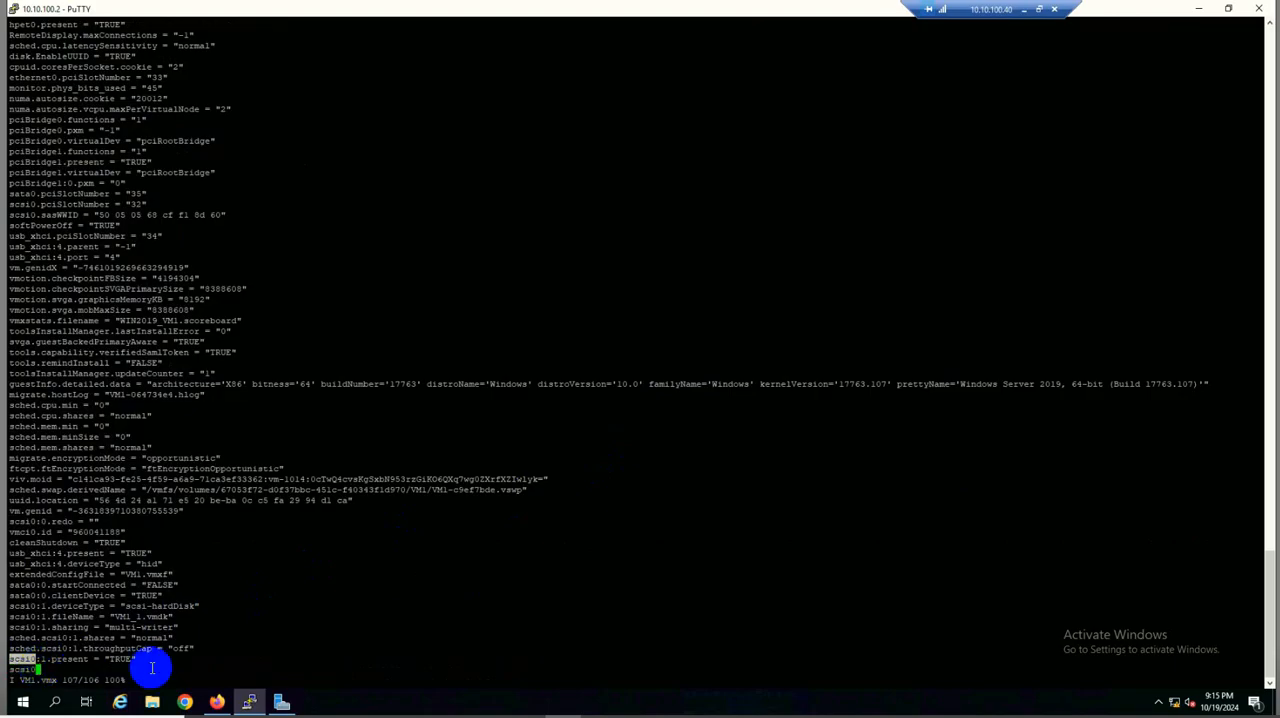
pyautogui.write(':1.sharing = "multi-writer"')
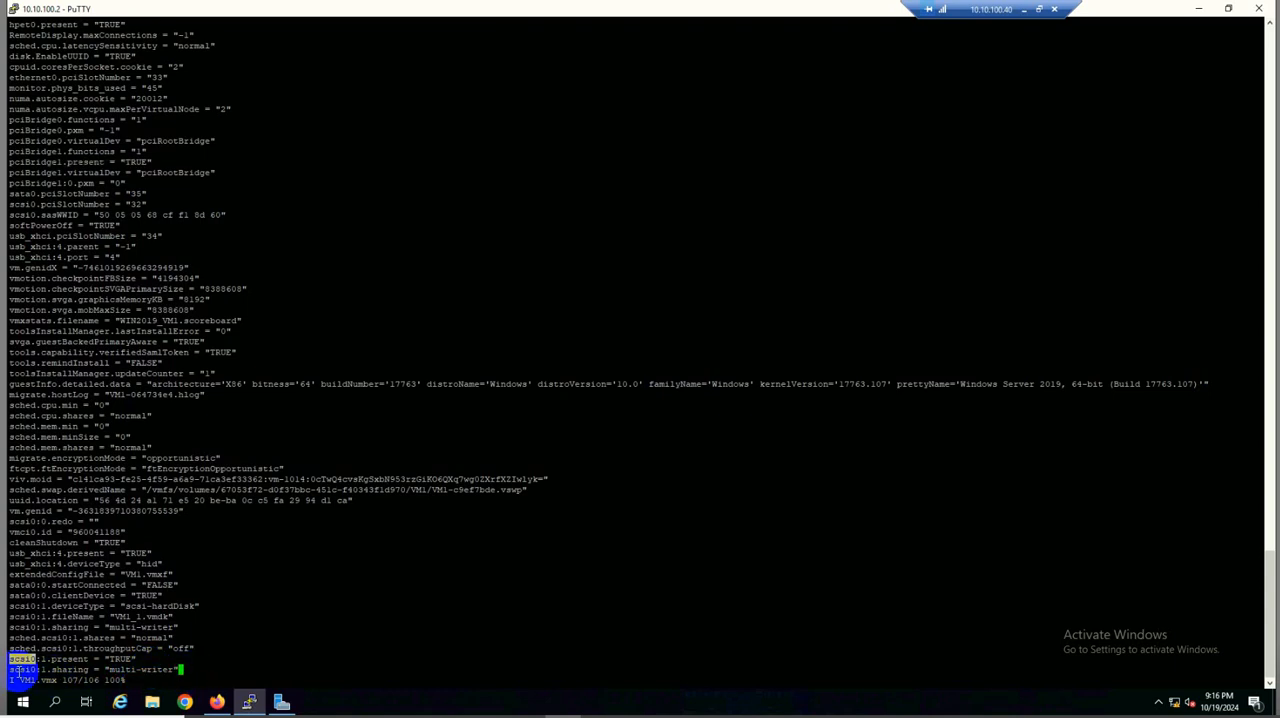
# Copy the new scsi0:1.sharing line, then save VM1.vmx and quit vi
pyautogui.moveTo(10, 667); pyautogui.dragTo(177, 668)
pyautogui.hotkey('ctrl', 'c')
pyautogui.click(233, 674)
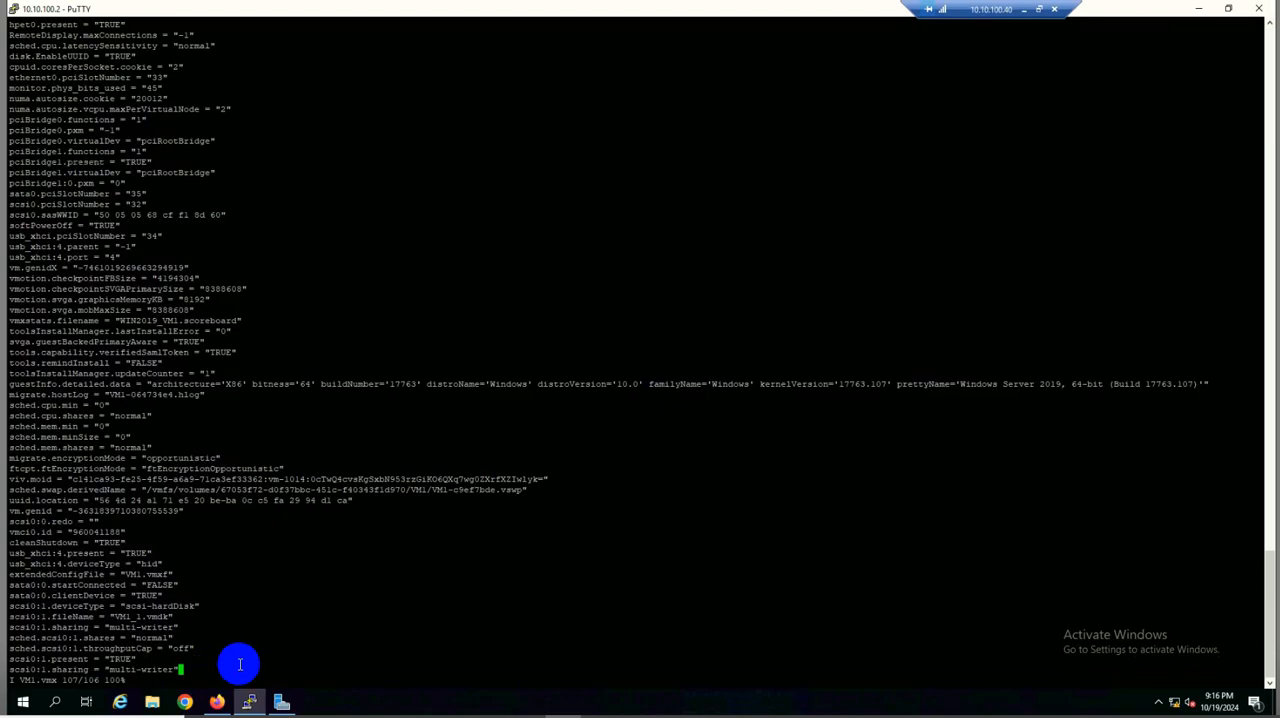
pyautogui.press('Escape')
pyautogui.write(':wq')
pyautogui.press('Return')
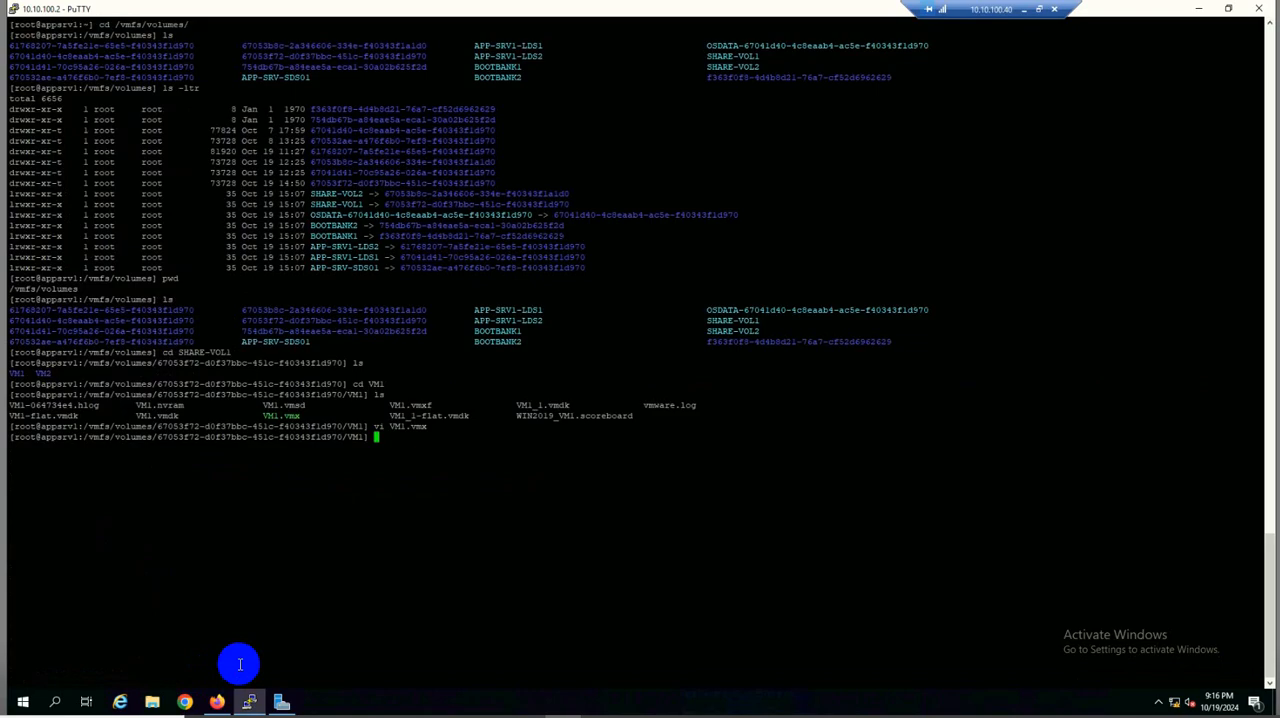
# Go back up to the datastore directory, change into the VM2 directory and list its files
pyautogui.write('cd ..')
pyautogui.press('Return')
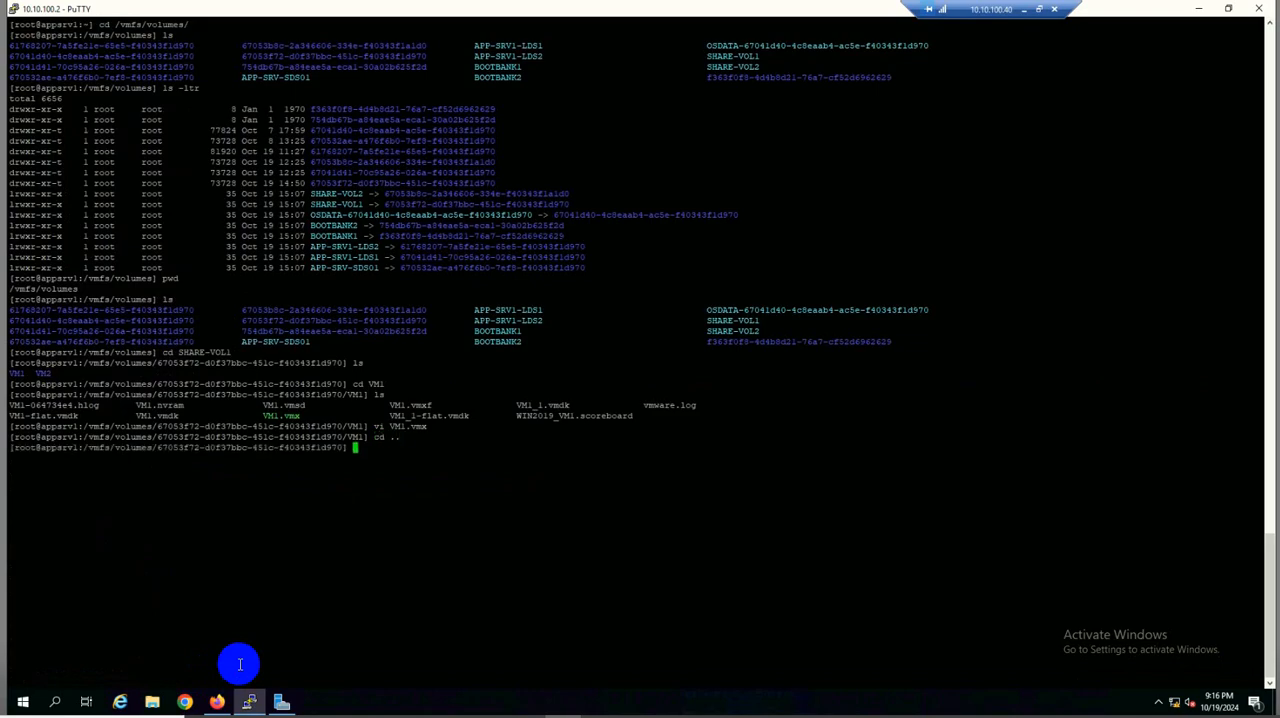
pyautogui.write('ls')
pyautogui.press('Return')
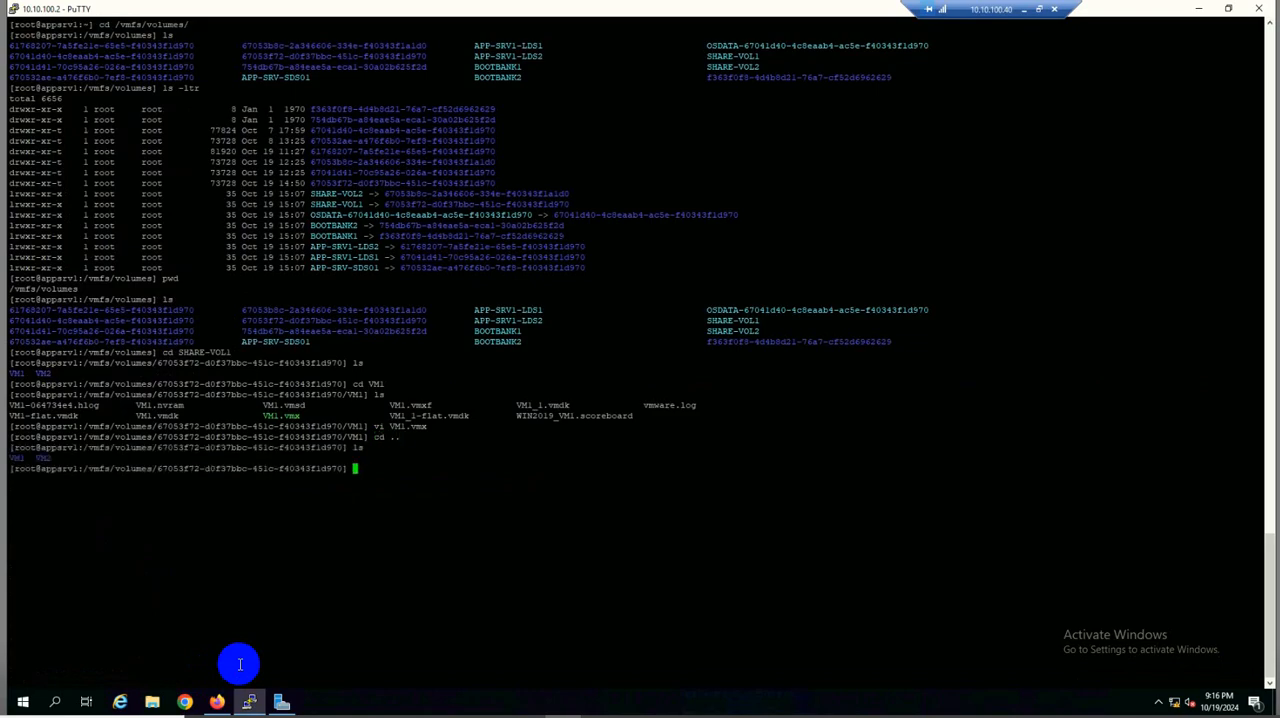
pyautogui.write('cd VM2')
pyautogui.press('Return')
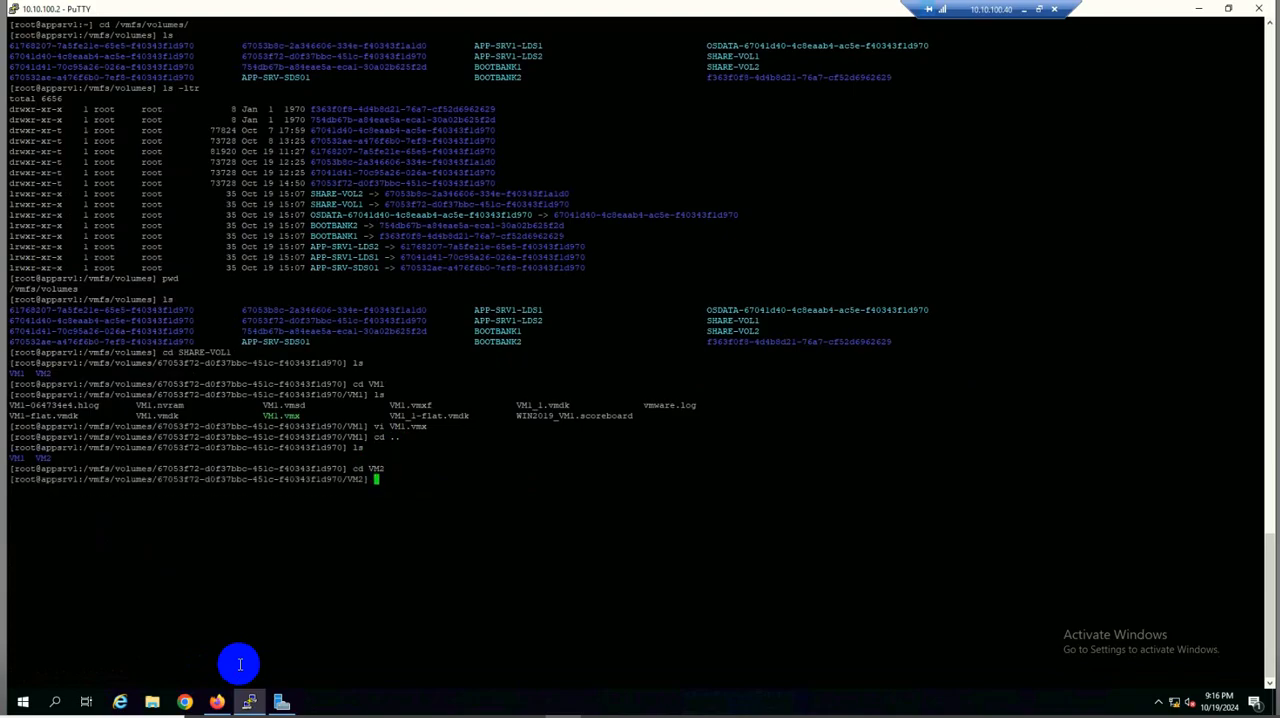
pyautogui.press('Return')
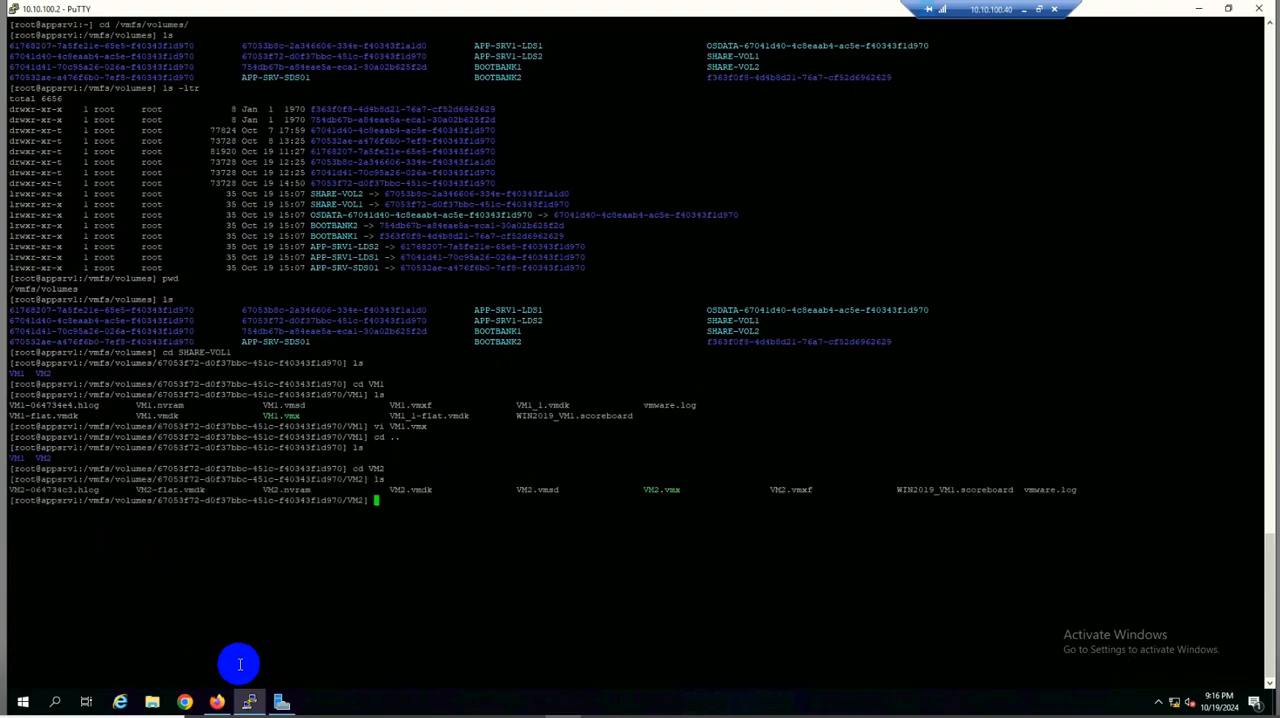
# Open the configuration file VM2.vmx in vi
pyautogui.write('vi VM2.vmx')
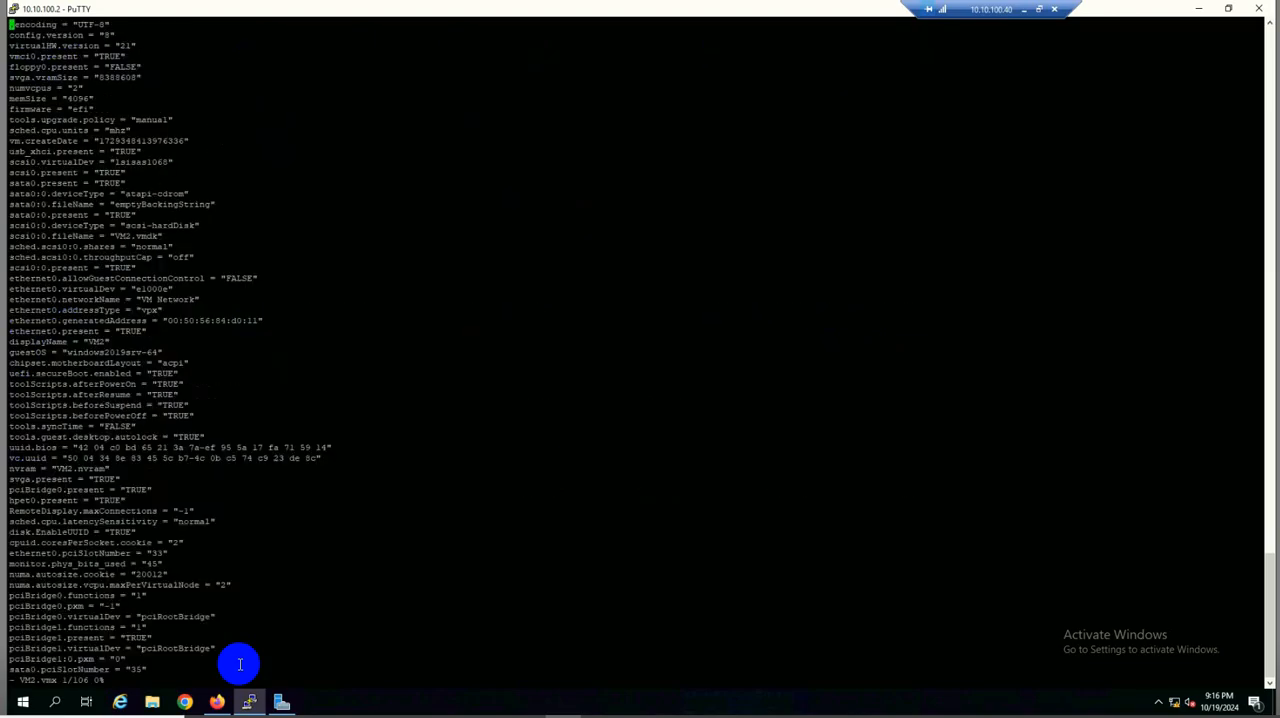
# Paste the copied line scsi0:1.sharing = "multi-writer" at the end of VM2.vmx, then save the file and quit vi
pyautogui.press('Down')
pyautogui.press('Down')
pyautogui.press('Down')
pyautogui.press('Down')
pyautogui.press('Down')
pyautogui.press('Down')
pyautogui.press('Down')
pyautogui.press('Down')
pyautogui.press('Down')
pyautogui.press('Down')
pyautogui.press('Down')
pyautogui.press('Down')
pyautogui.press('Down')
pyautogui.press('Down')
pyautogui.press('Down')
pyautogui.press('Down')
pyautogui.press('Down')
pyautogui.press('Down')
pyautogui.press('Down')
pyautogui.press('Down')
pyautogui.press('Down')
pyautogui.press('Down')
pyautogui.press('Down')
pyautogui.press('Down')
pyautogui.press('Down')
pyautogui.press('Down')
pyautogui.press('Down')
pyautogui.press('Down')
pyautogui.press('Down')
pyautogui.press('Down')
pyautogui.press('Down')
pyautogui.press('Down')
pyautogui.press('Down')
pyautogui.press('Down')
pyautogui.press('Down')
pyautogui.press('Down')
pyautogui.press('Down')
pyautogui.press('Down')
pyautogui.press('Down')
pyautogui.press('Down')
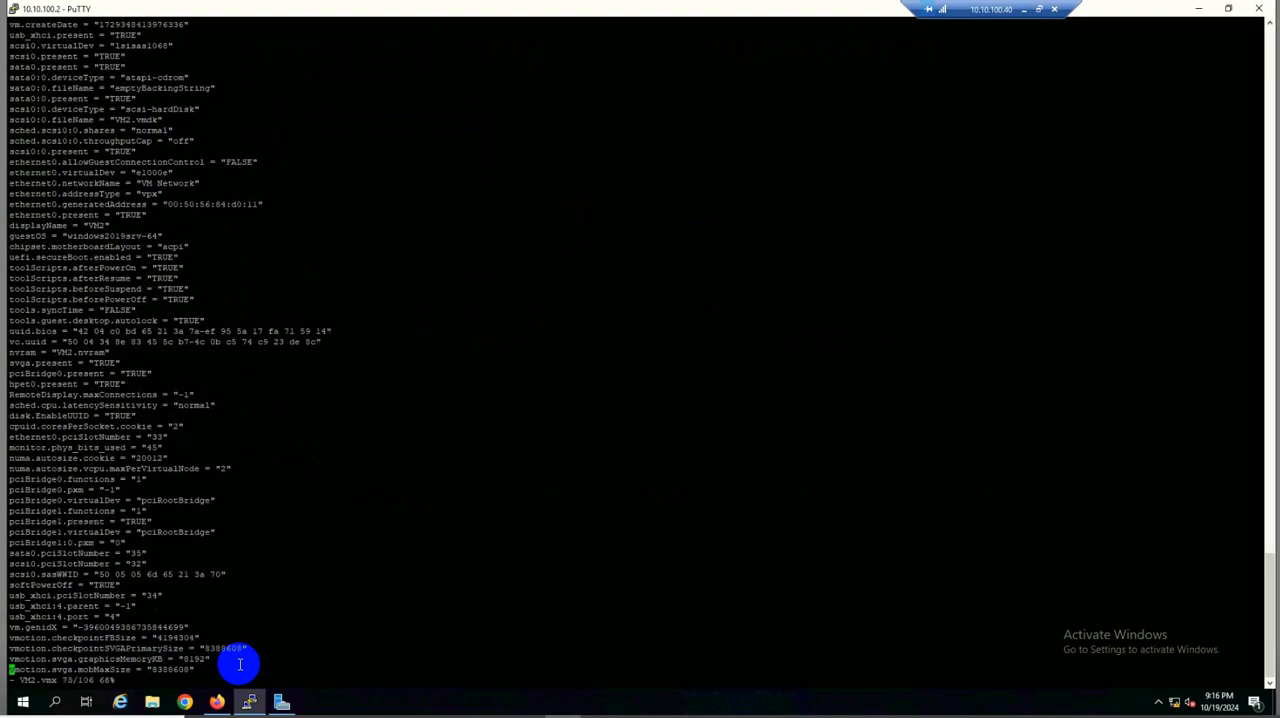
pyautogui.press('Down')
pyautogui.press('Down')
pyautogui.press('Down')
pyautogui.press('Down')
pyautogui.press('Down')
pyautogui.press('Down')
pyautogui.press('Down')
pyautogui.press('Down')
pyautogui.press('Down')
pyautogui.press('Down')
pyautogui.press('Down')
pyautogui.press('Down')
pyautogui.press('Down')
pyautogui.press('Down')
pyautogui.press('Down')
pyautogui.press('Down')
pyautogui.press('Down')
pyautogui.press('Down')
pyautogui.press('Down')
pyautogui.press('Down')
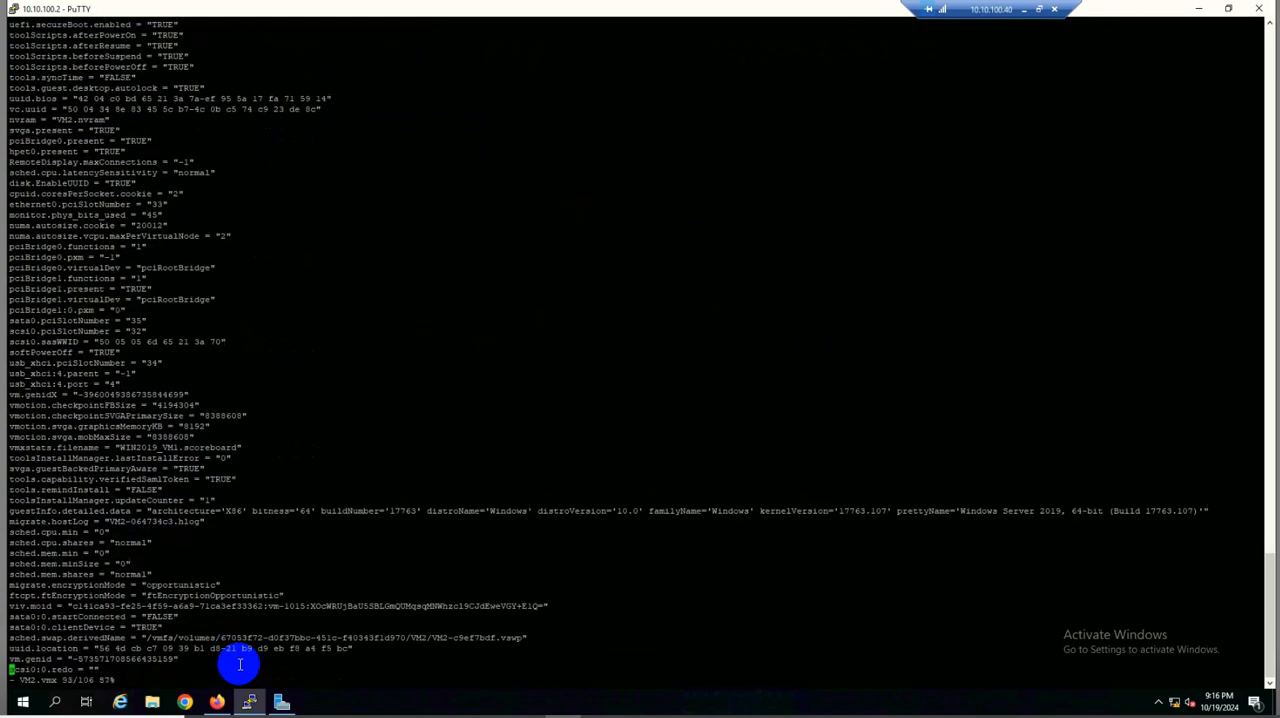
pyautogui.press('Down')
pyautogui.press('Down')
pyautogui.press('Down')
pyautogui.press('Down')
pyautogui.press('Down')
pyautogui.press('Down')
pyautogui.press('Down')
pyautogui.press('Down')
pyautogui.press('Down')
pyautogui.press('Down')
pyautogui.press('Down')
pyautogui.press('Down')
pyautogui.press('Down')
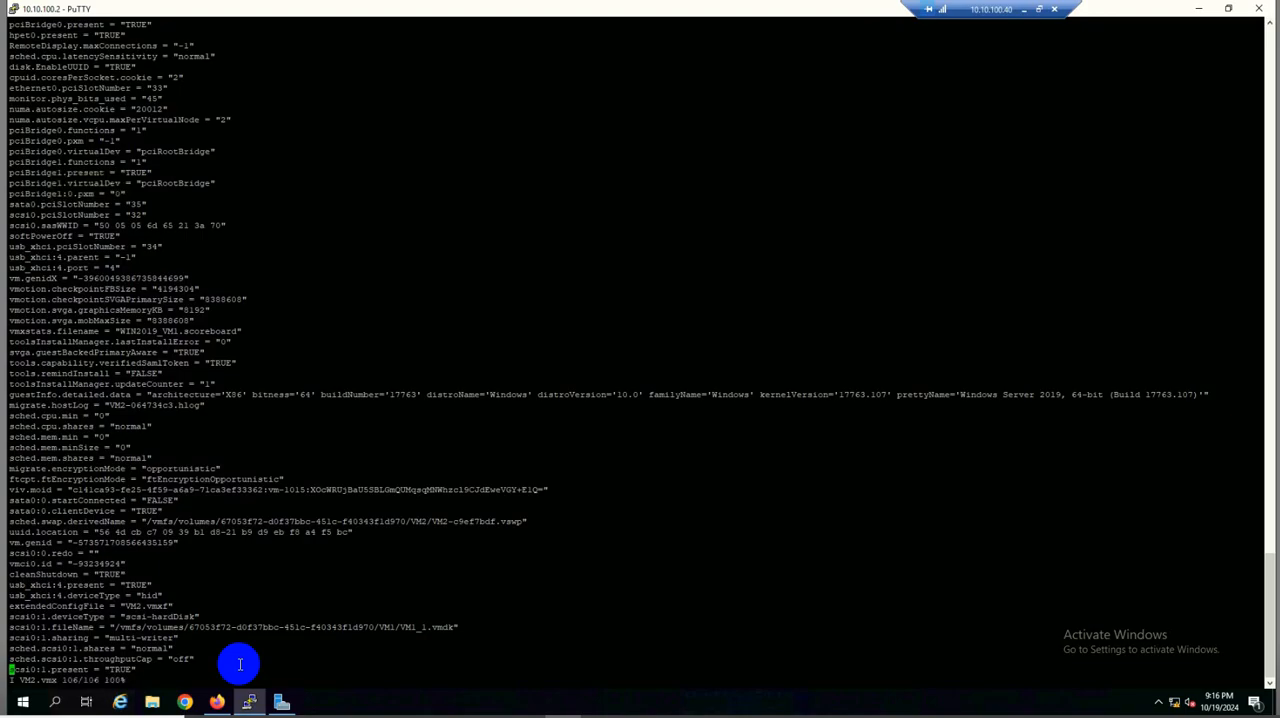
pyautogui.press('Right')
pyautogui.press('Right')
pyautogui.press('Right')
pyautogui.press('Right')
pyautogui.press('Right')
pyautogui.press('Right')
pyautogui.press('Right')
pyautogui.press('Right')
pyautogui.press('Right')
pyautogui.press('Right')
pyautogui.press('Right')
pyautogui.press('Right')
pyautogui.press('Right')
pyautogui.press('Right')
pyautogui.press('Right')
pyautogui.press('Right')
pyautogui.press('Right')
pyautogui.press('Right')
pyautogui.press('Right')
pyautogui.press('Right')
pyautogui.press('Return')
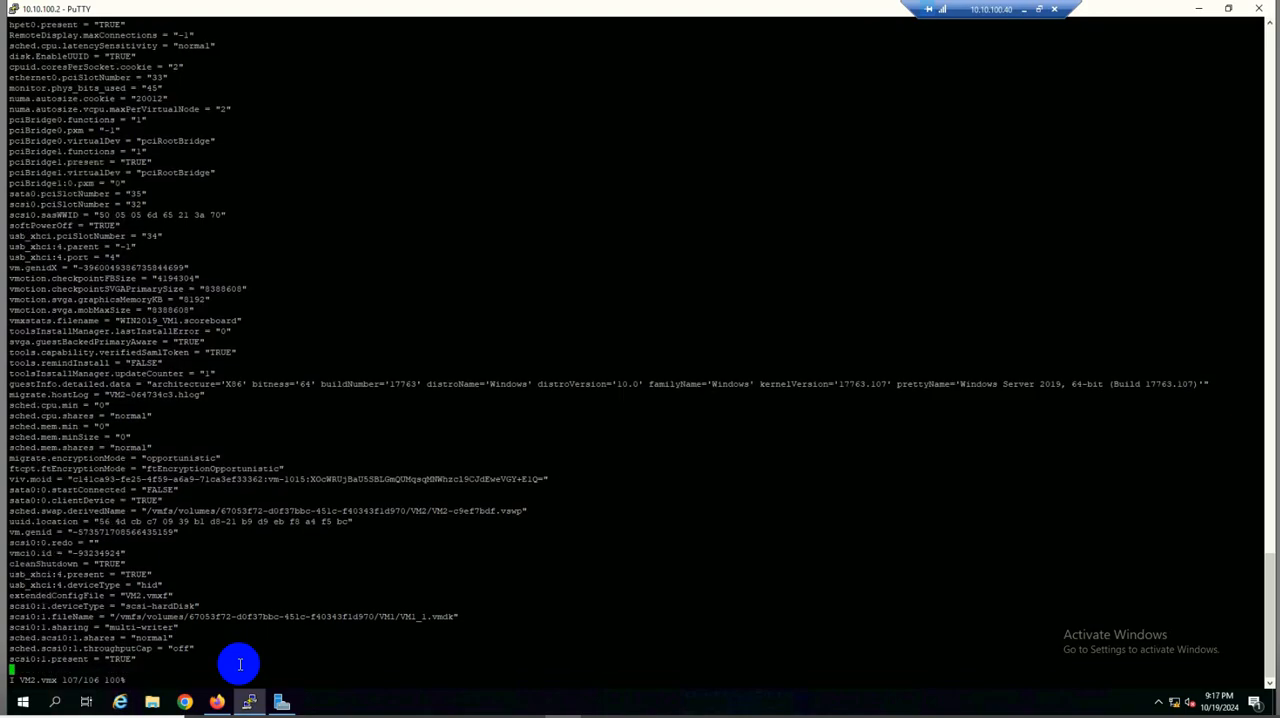
pyautogui.rightClick(240, 664)
pyautogui.press('Escape')
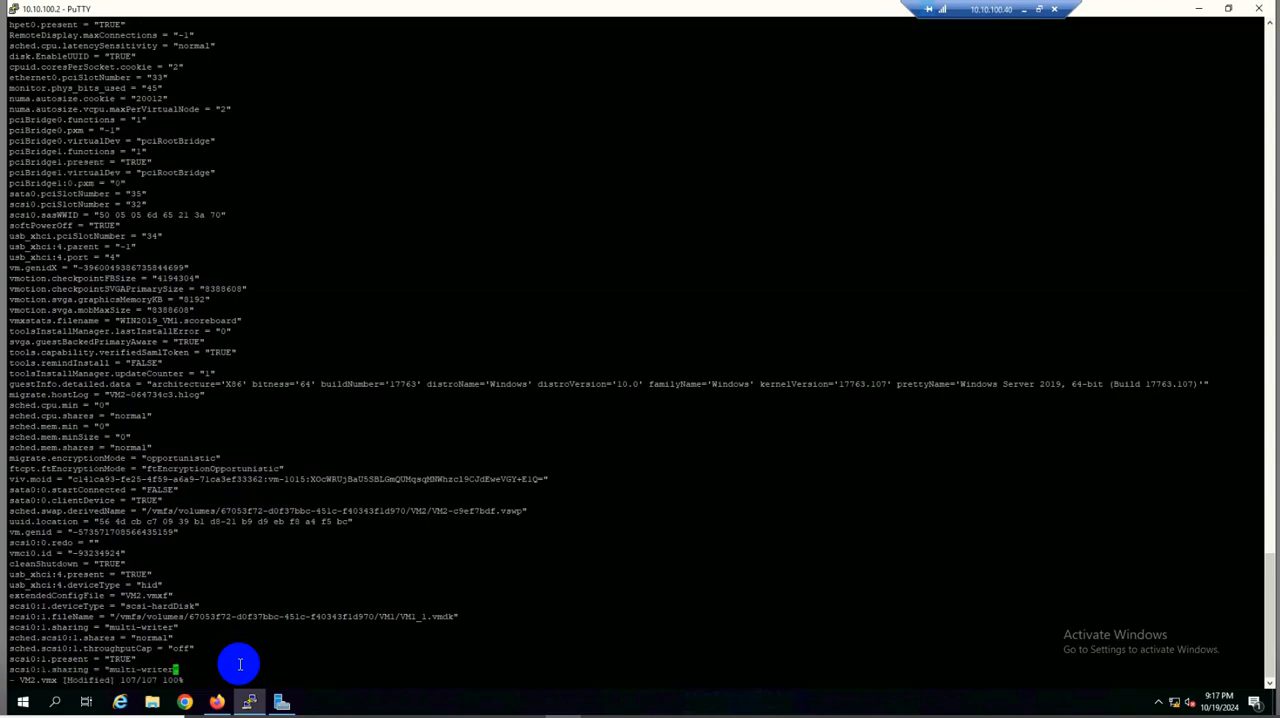
pyautogui.write(':wq')
pyautogui.press('Return')
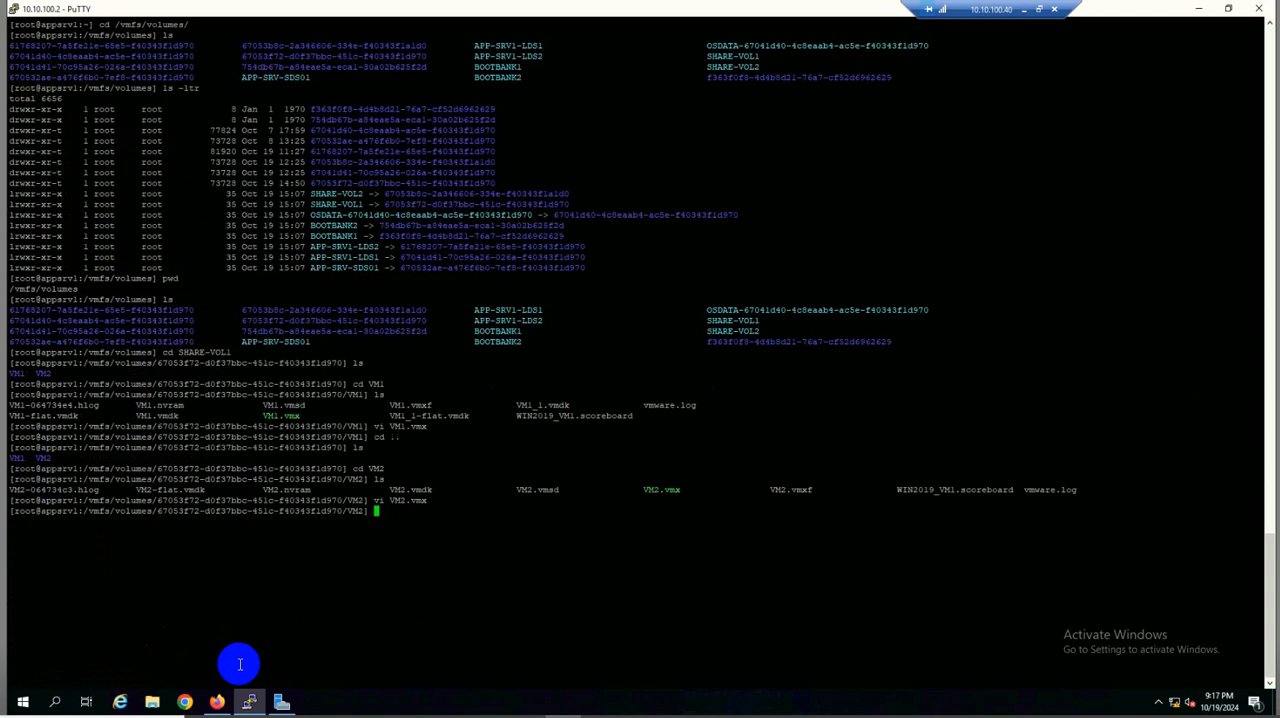
# Switch to the vSphere Client, try to power on VM1 and expand its Power On task in the Task Console
pyautogui.write('c')
pyautogui.press('BackSpace')
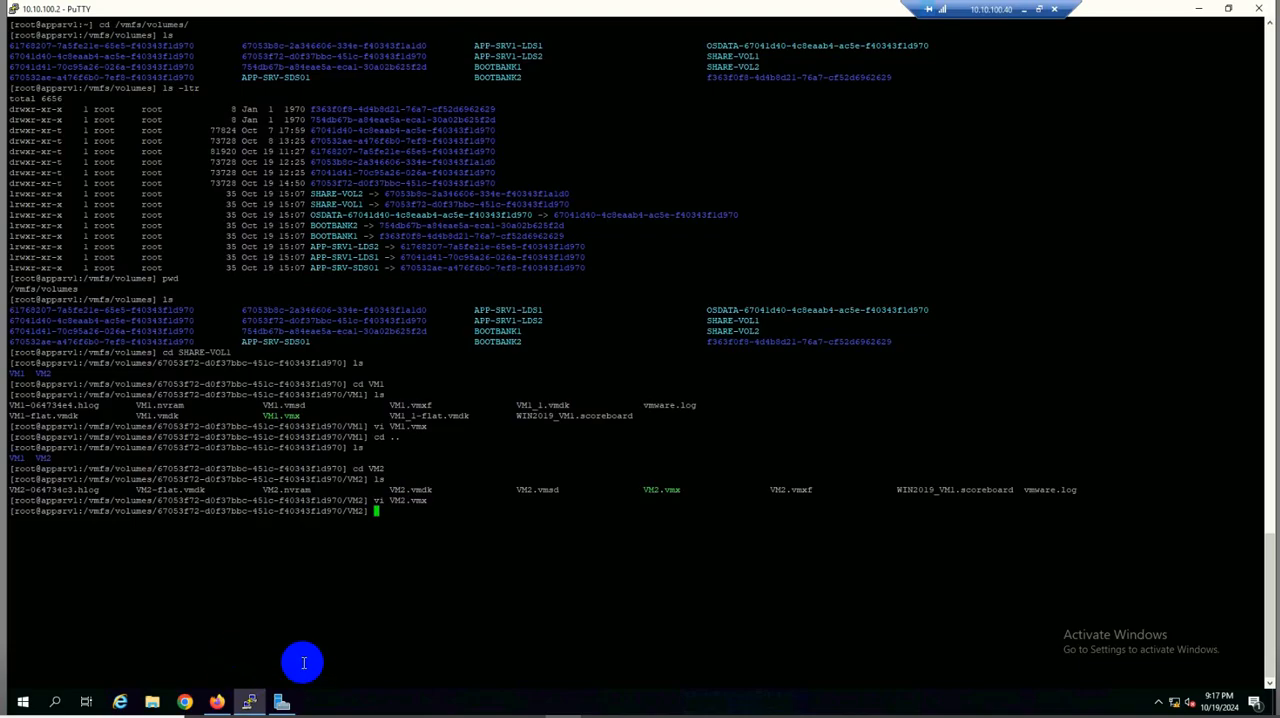
pyautogui.click(217, 702)
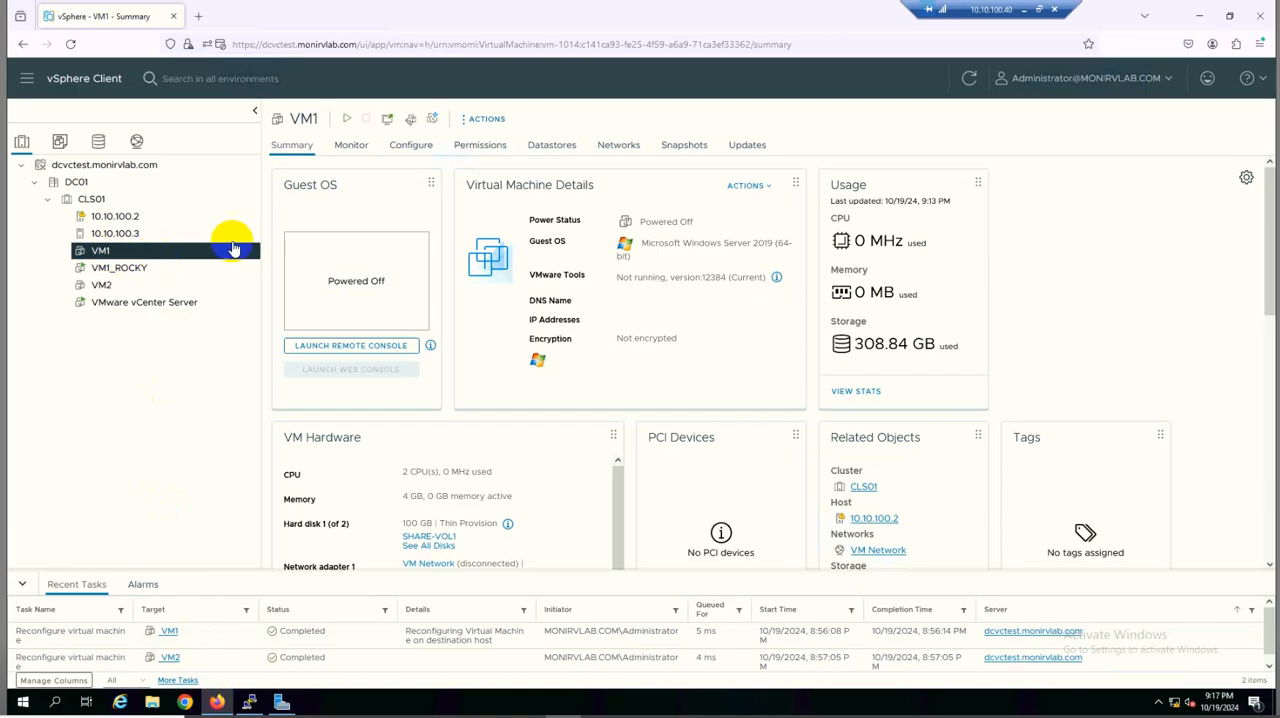
pyautogui.click(348, 124)
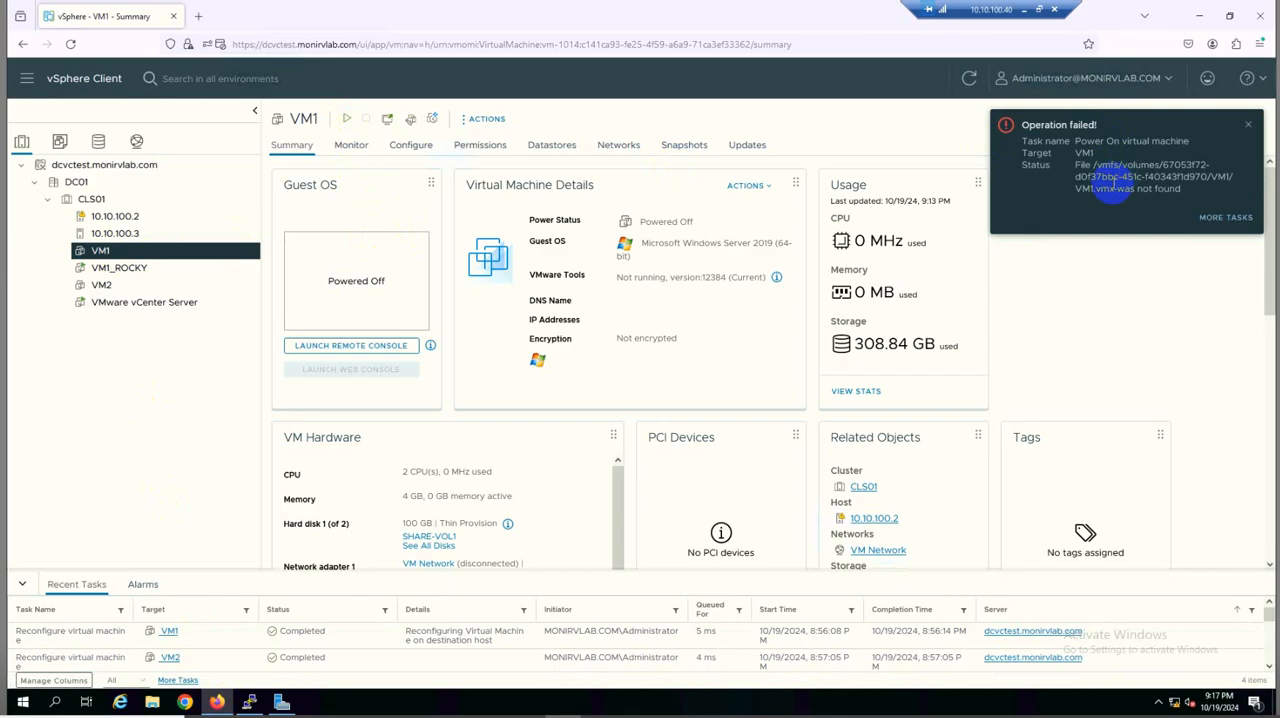
pyautogui.click(1233, 228)
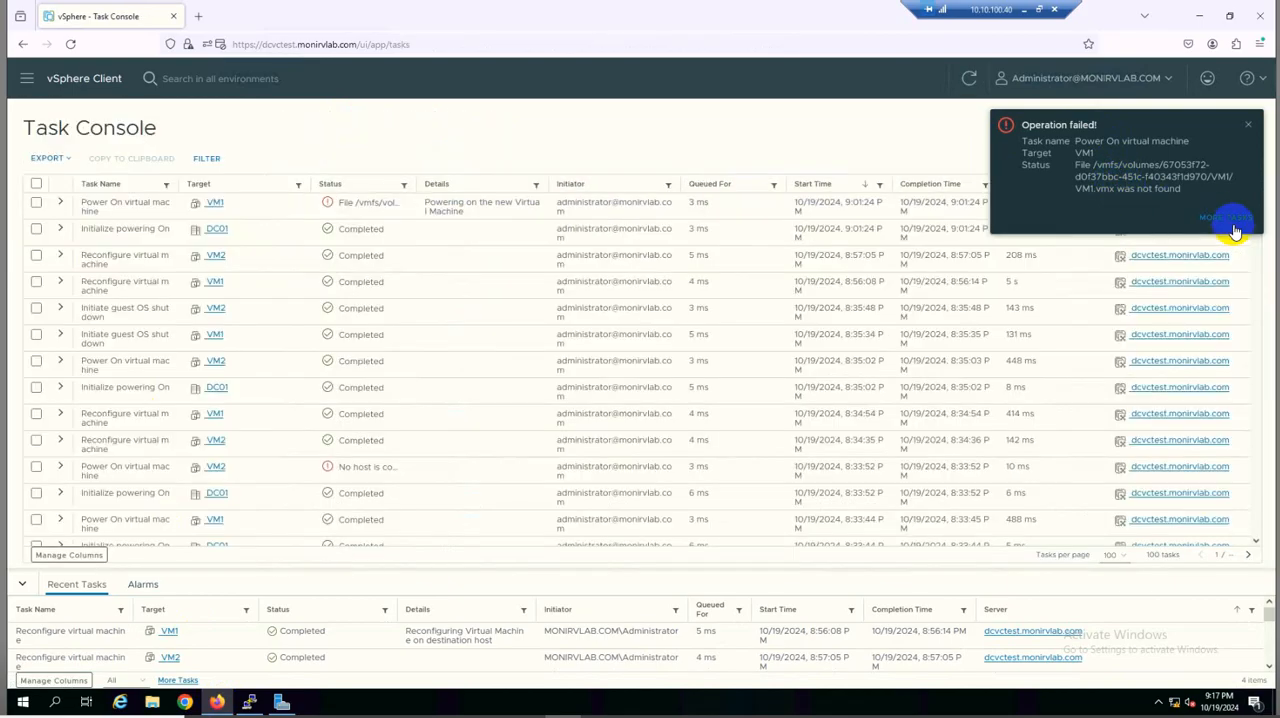
pyautogui.click(60, 203)
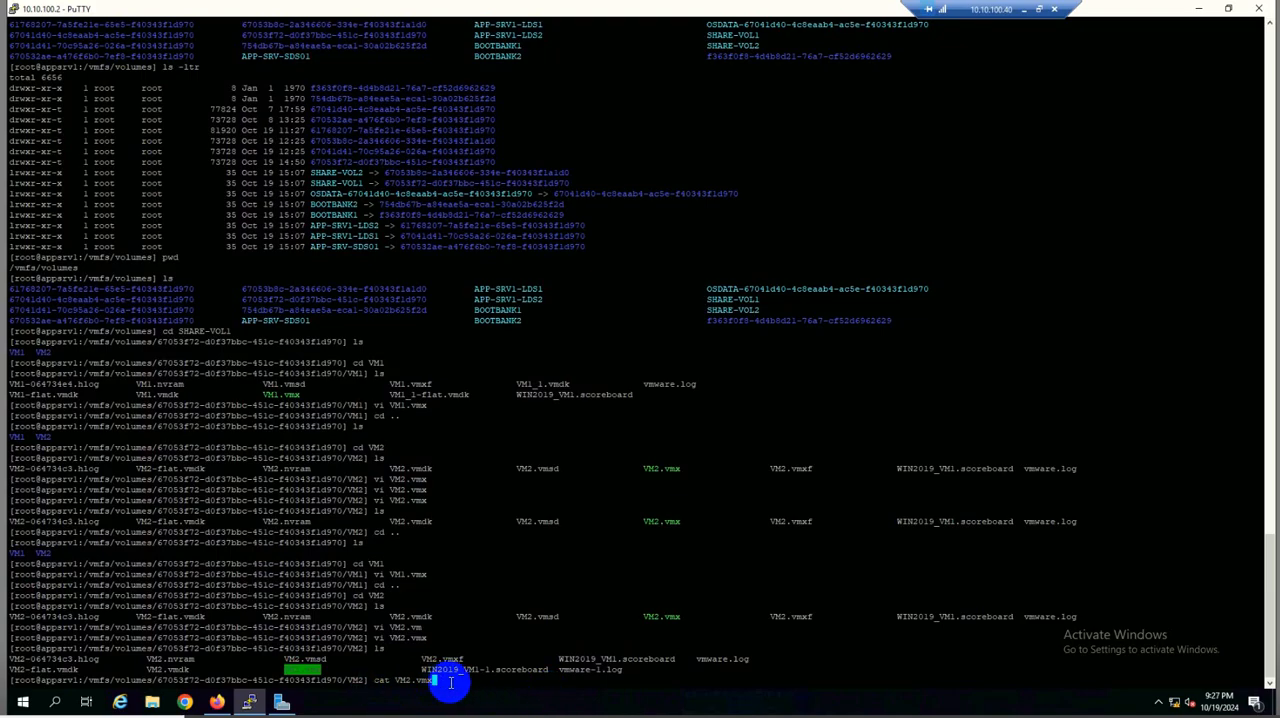
# Print VM2.vmx in the PuTTY terminal and examine the scsi0:1.sharing entry for the shared disk
pyautogui.press('Return')
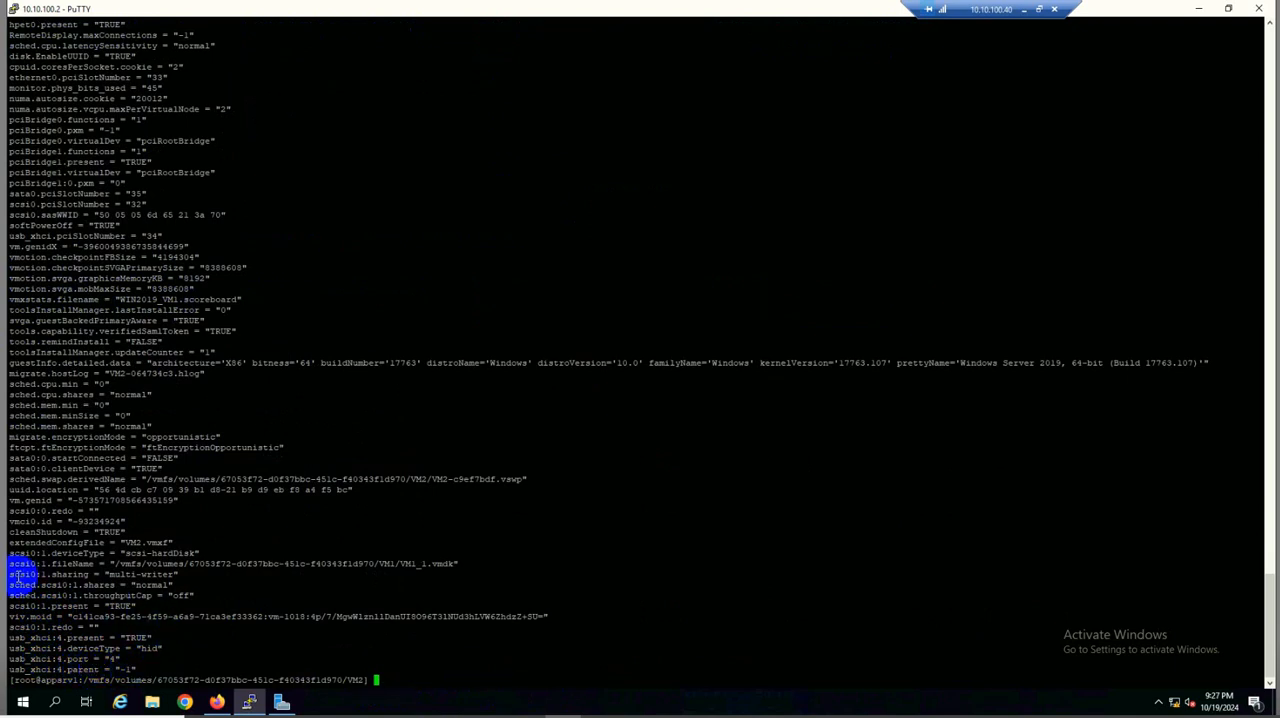
pyautogui.moveTo(44, 575); pyautogui.dragTo(181, 569)
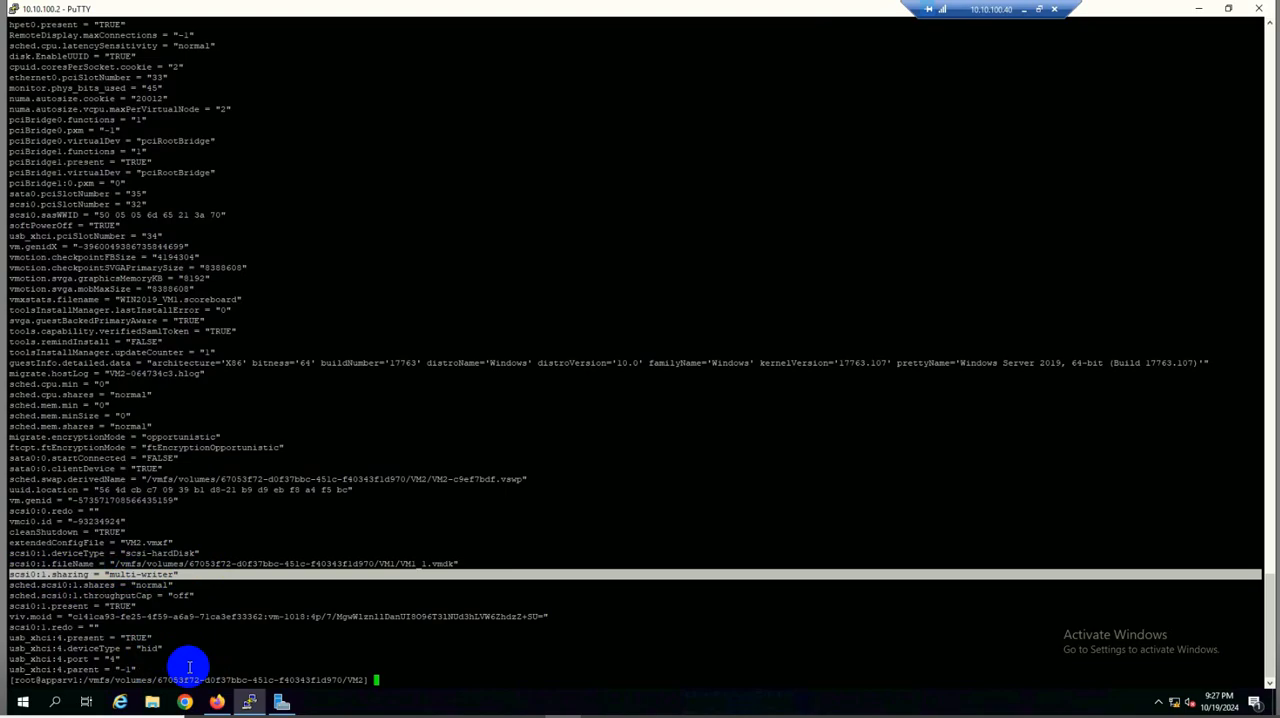
pyautogui.click(217, 702)
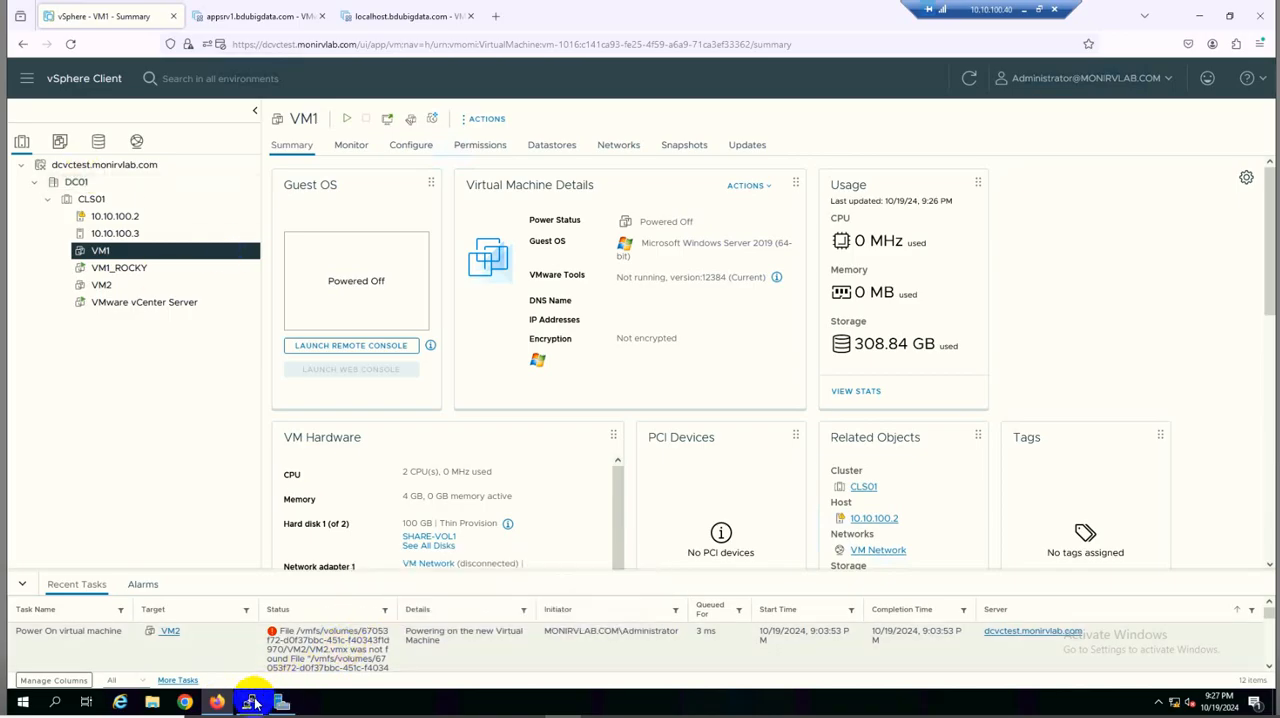
pyautogui.click(224, 678)
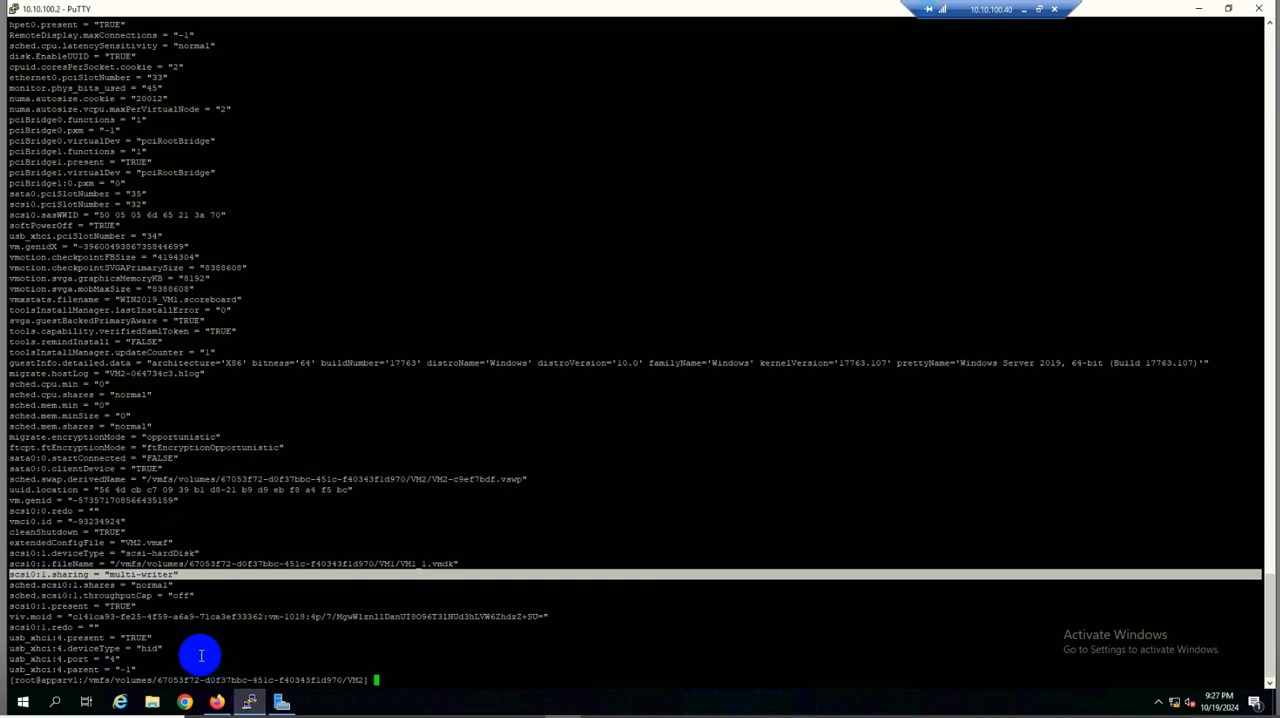
pyautogui.moveTo(71, 670); pyautogui.dragTo(138, 670)
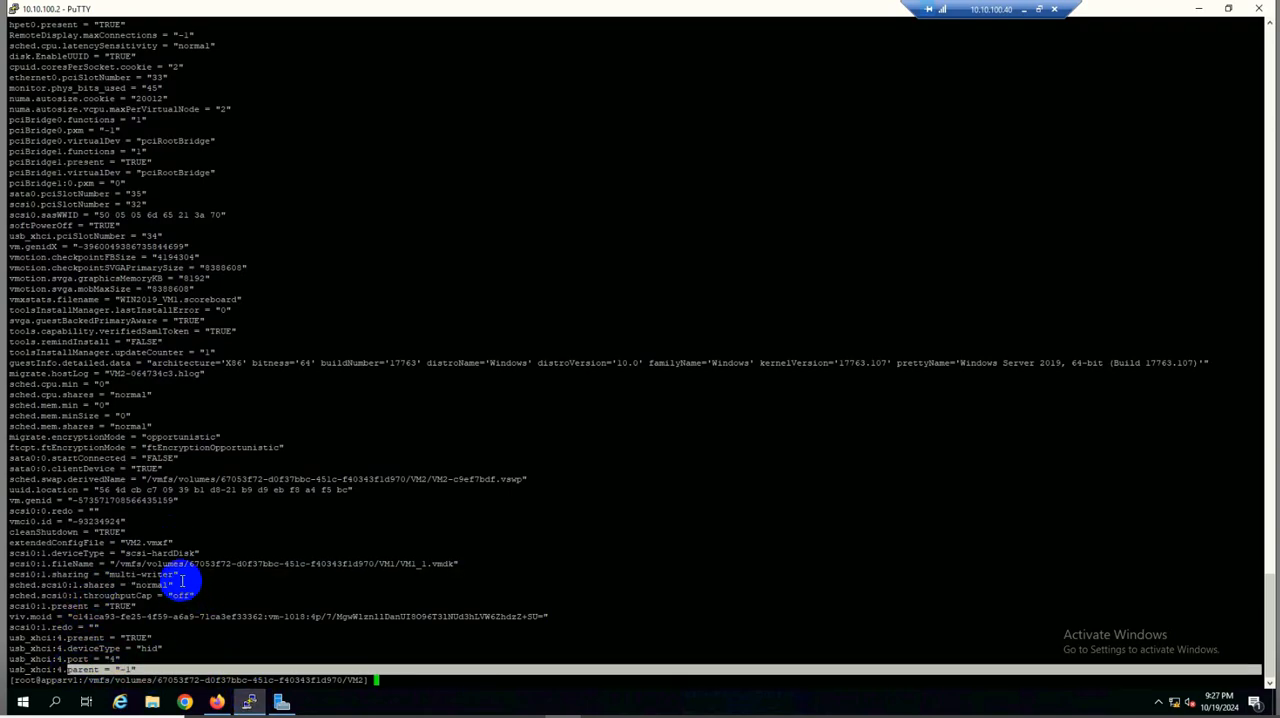
pyautogui.tripleClick(14, 574)
pyautogui.moveTo(14, 574); pyautogui.dragTo(13, 572)
pyautogui.click(240, 590)
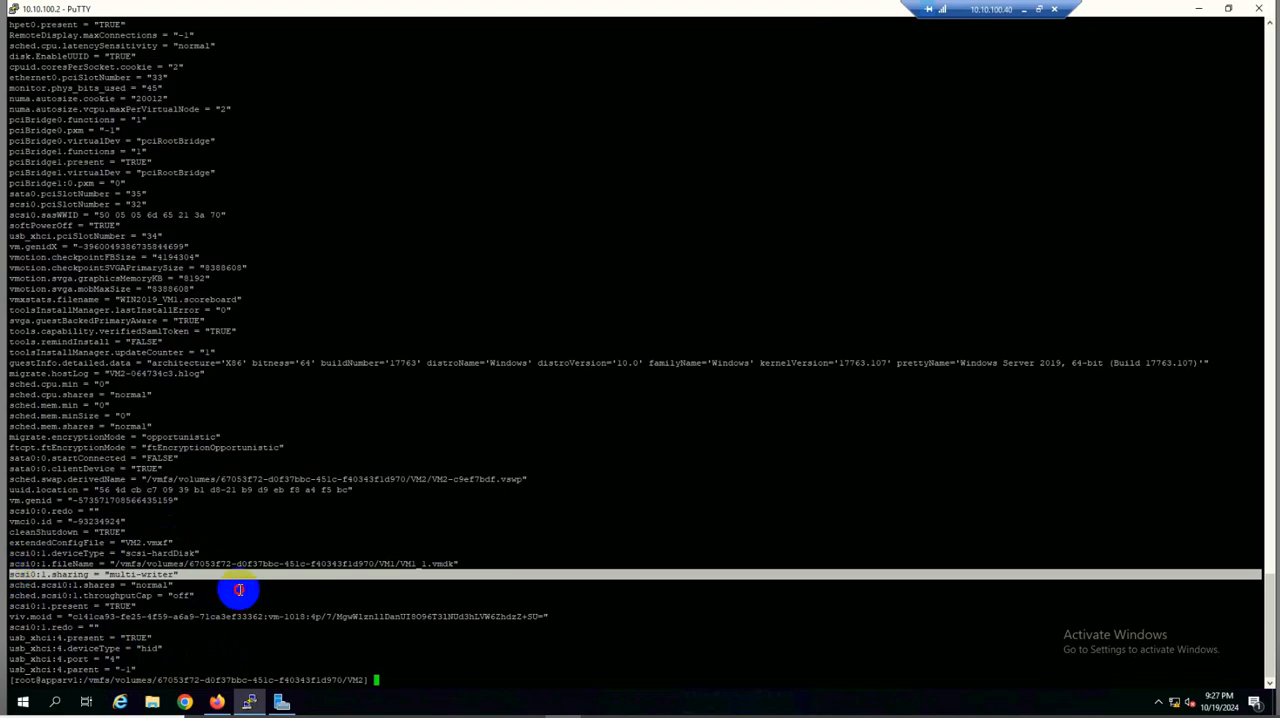
# Switch to the vSphere Client and power on VM1 and VM2
pyautogui.click(220, 705)
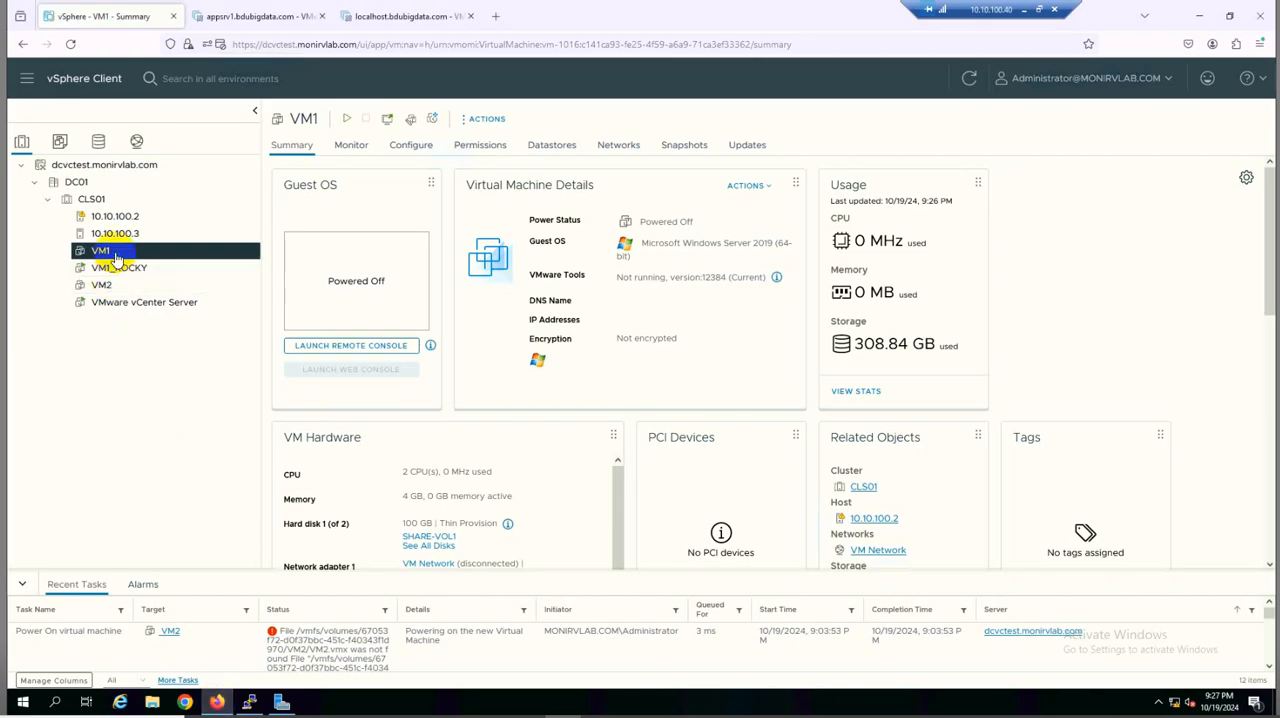
pyautogui.click(348, 119)
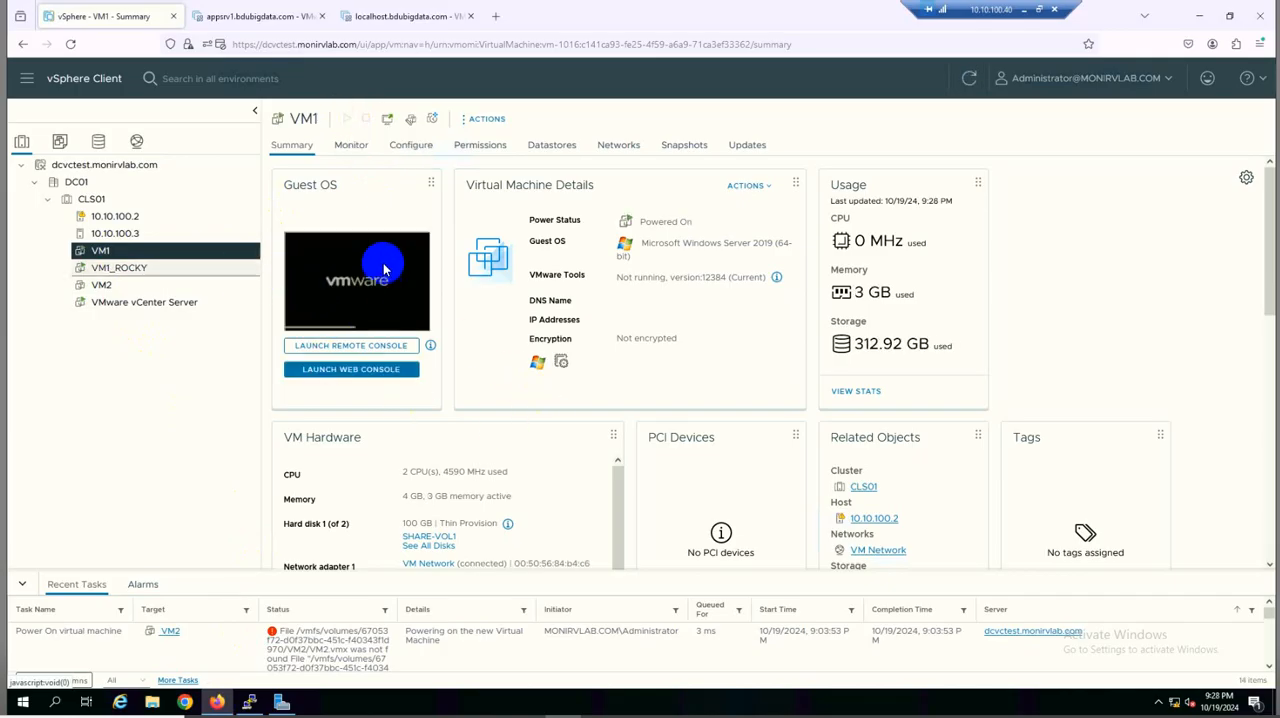
pyautogui.click(118, 287)
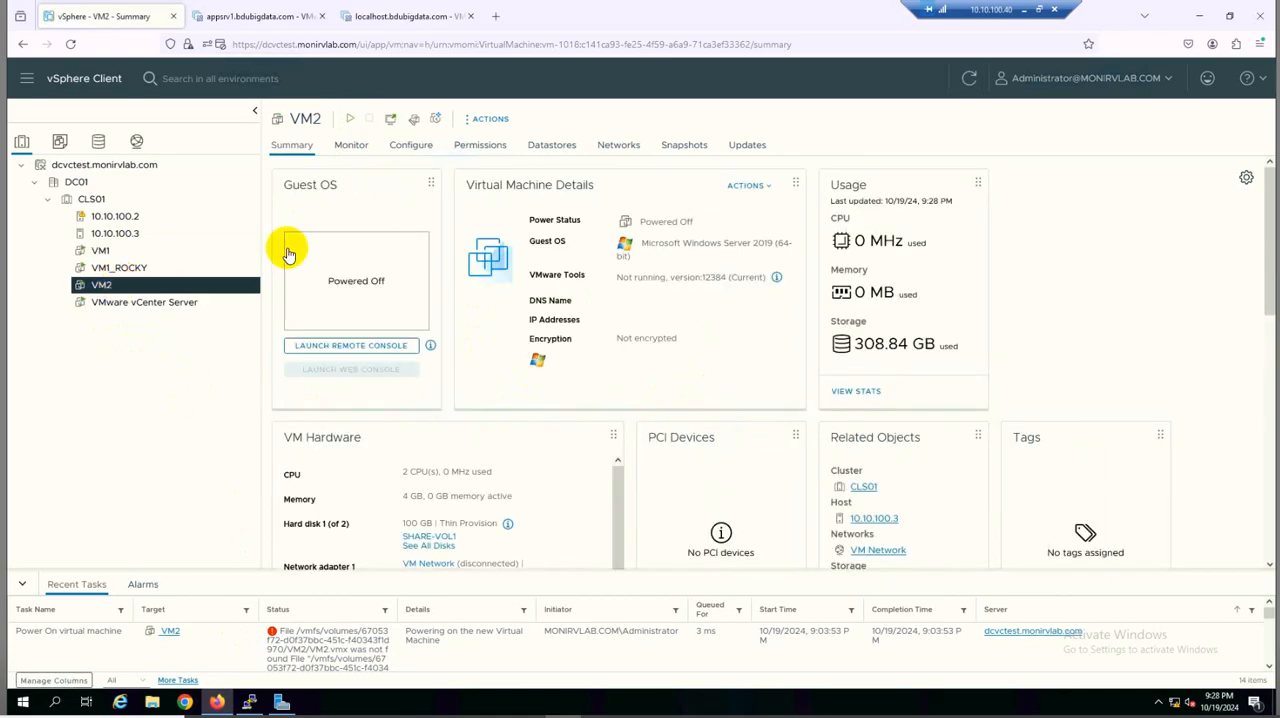
pyautogui.click(352, 121)
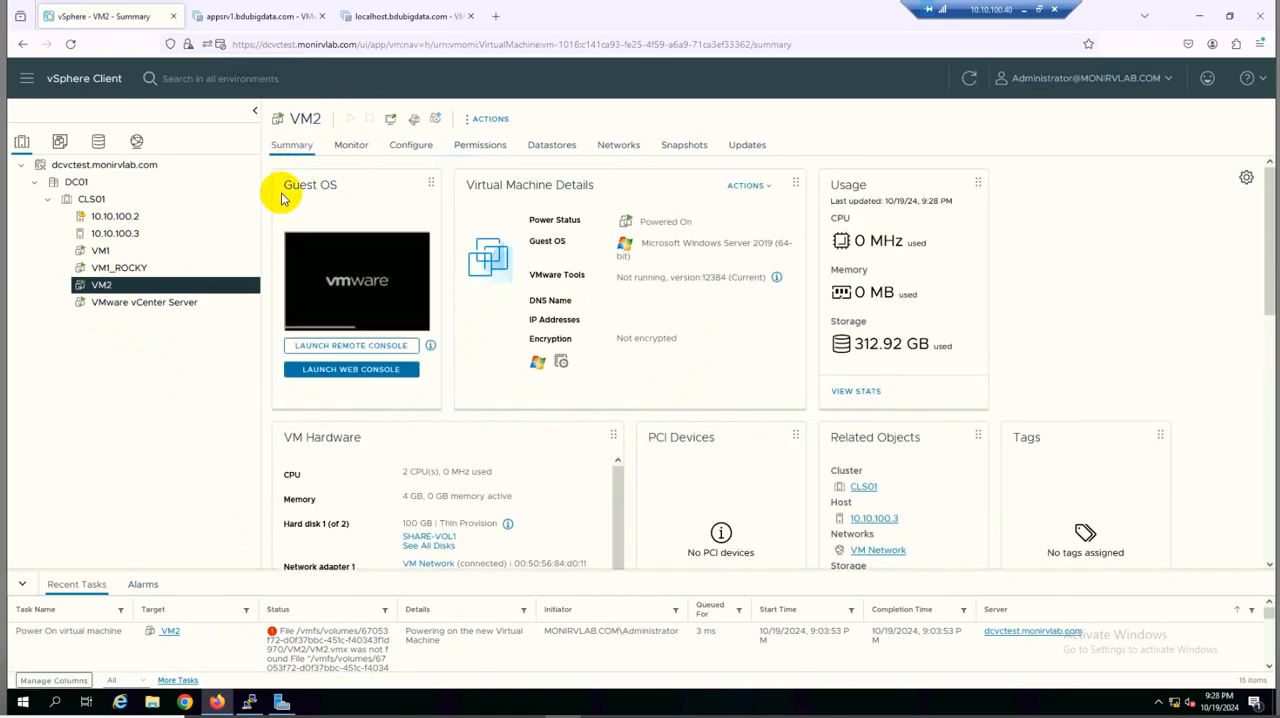
# Close the extra host browser tabs and launch the web console of VM1
pyautogui.click(321, 16)
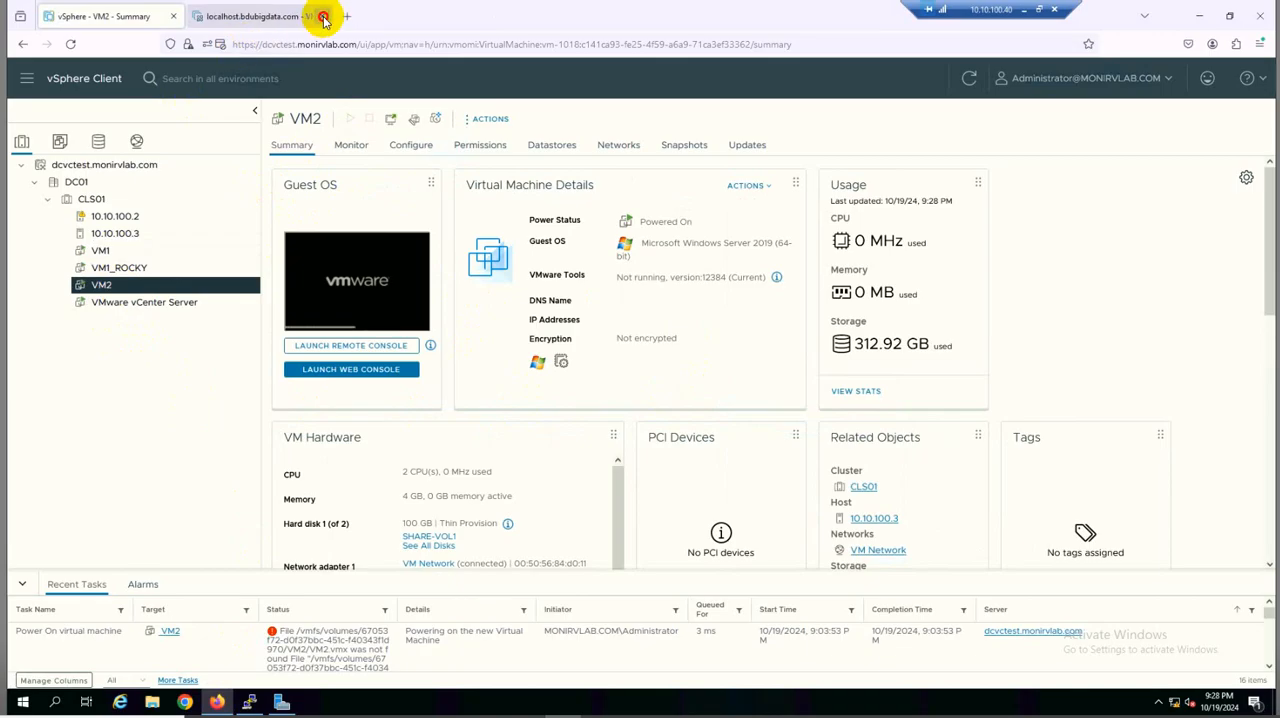
pyautogui.click(143, 252)
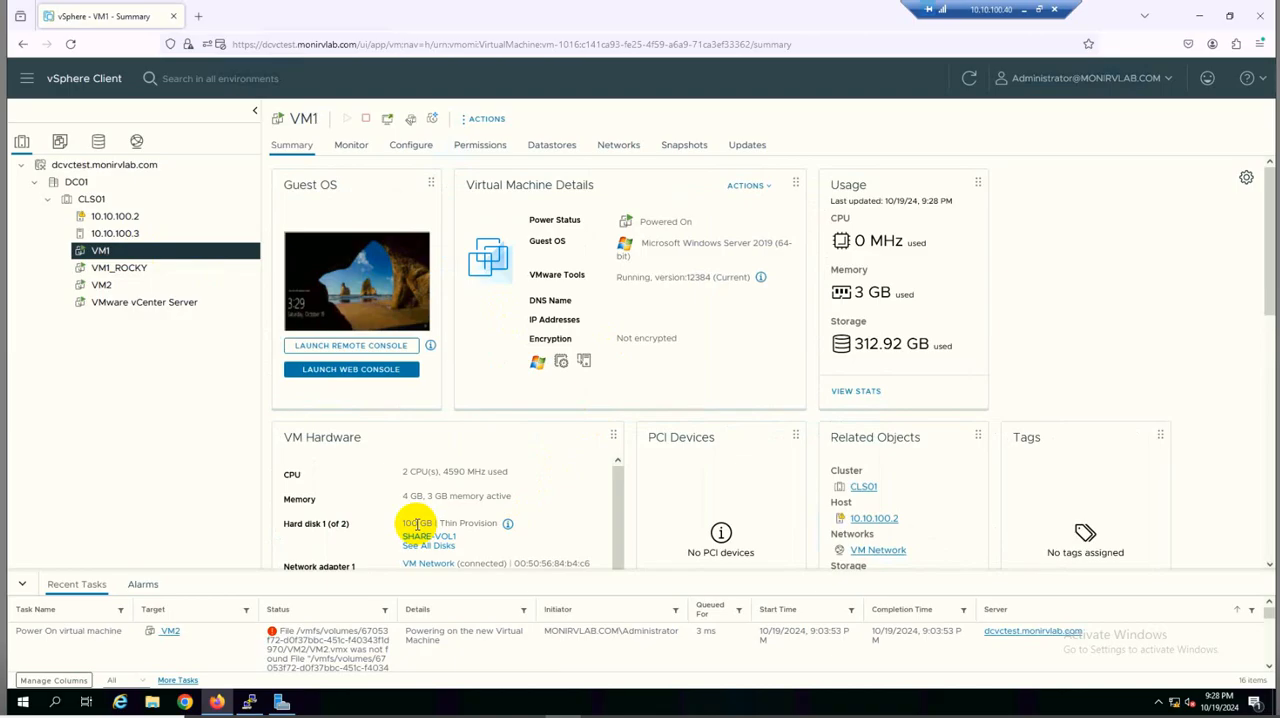
pyautogui.click(335, 376)
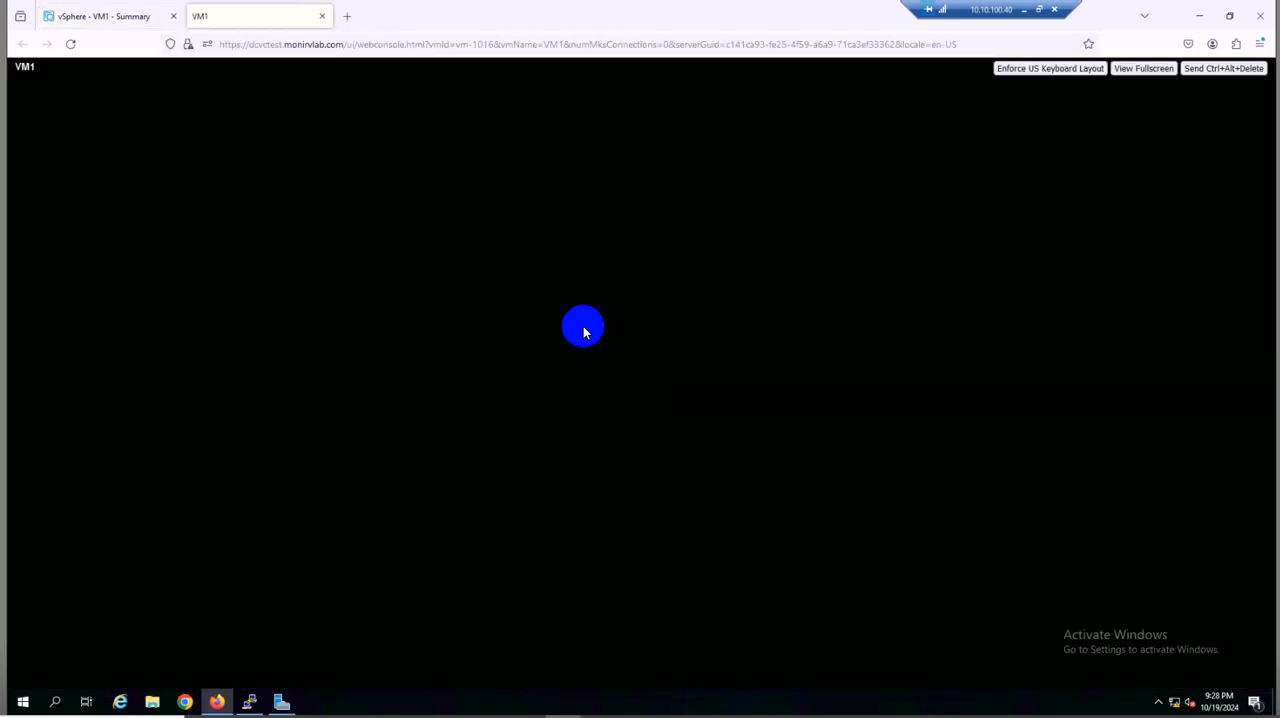
# Unlock VM1 in its web console and sign in to Windows as Administrator with the account password
pyautogui.click(1216, 70)
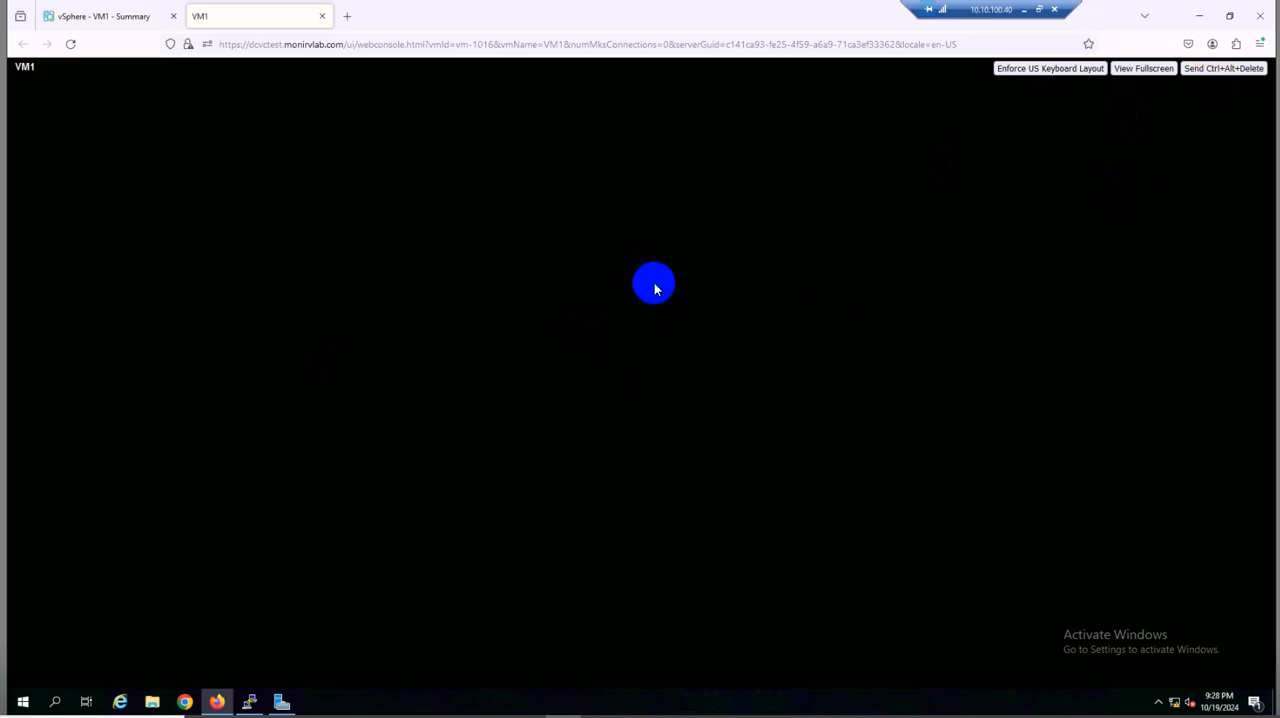
pyautogui.click(1210, 78)
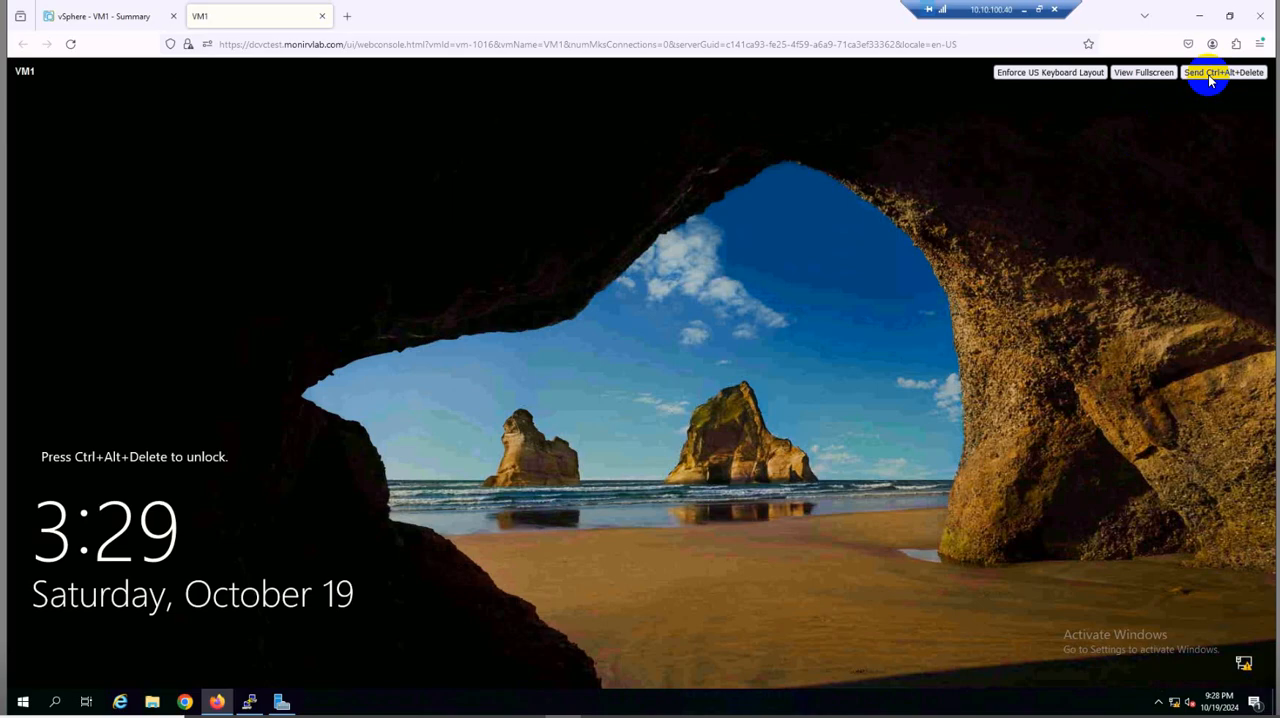
pyautogui.click(1210, 78)
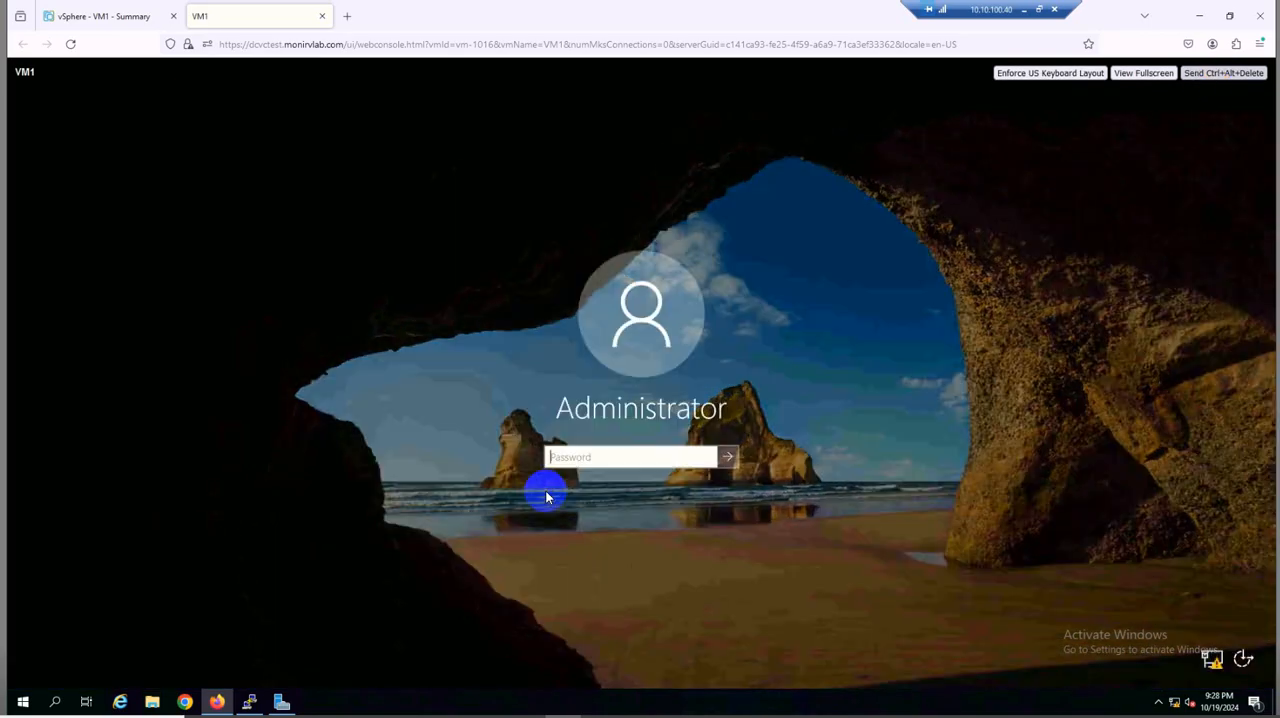
pyautogui.click(566, 458)
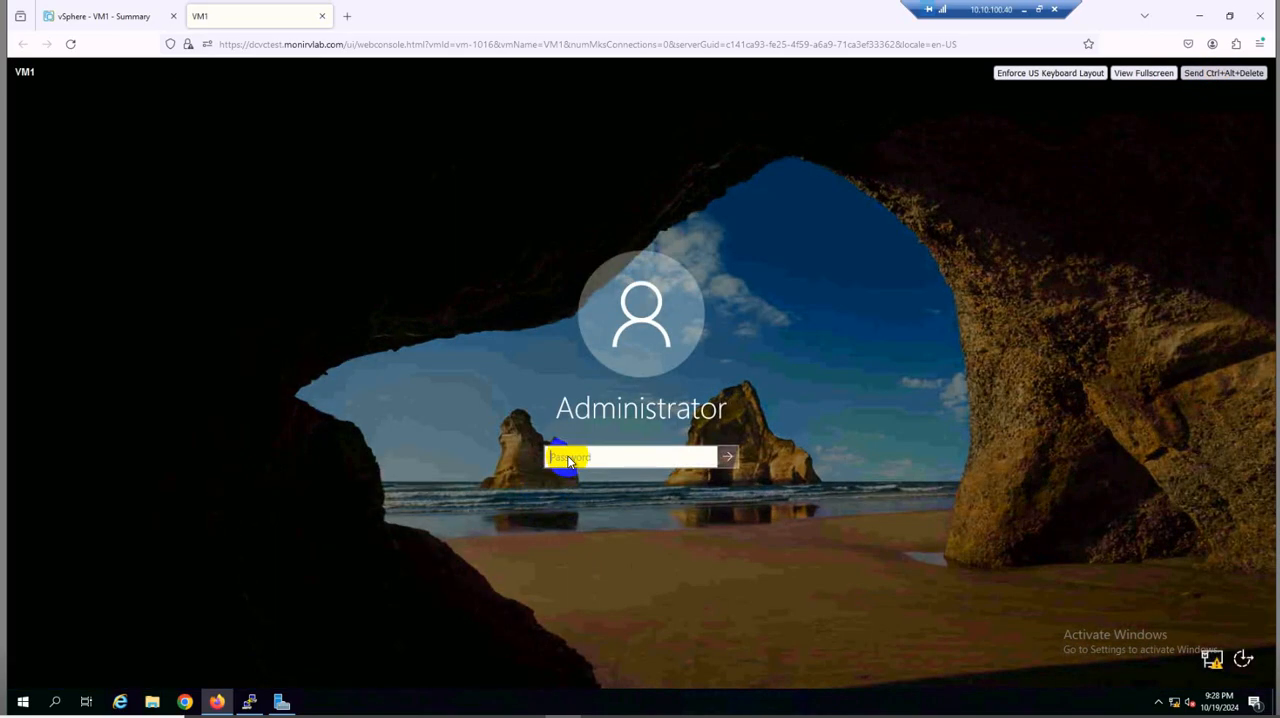
pyautogui.write('••')
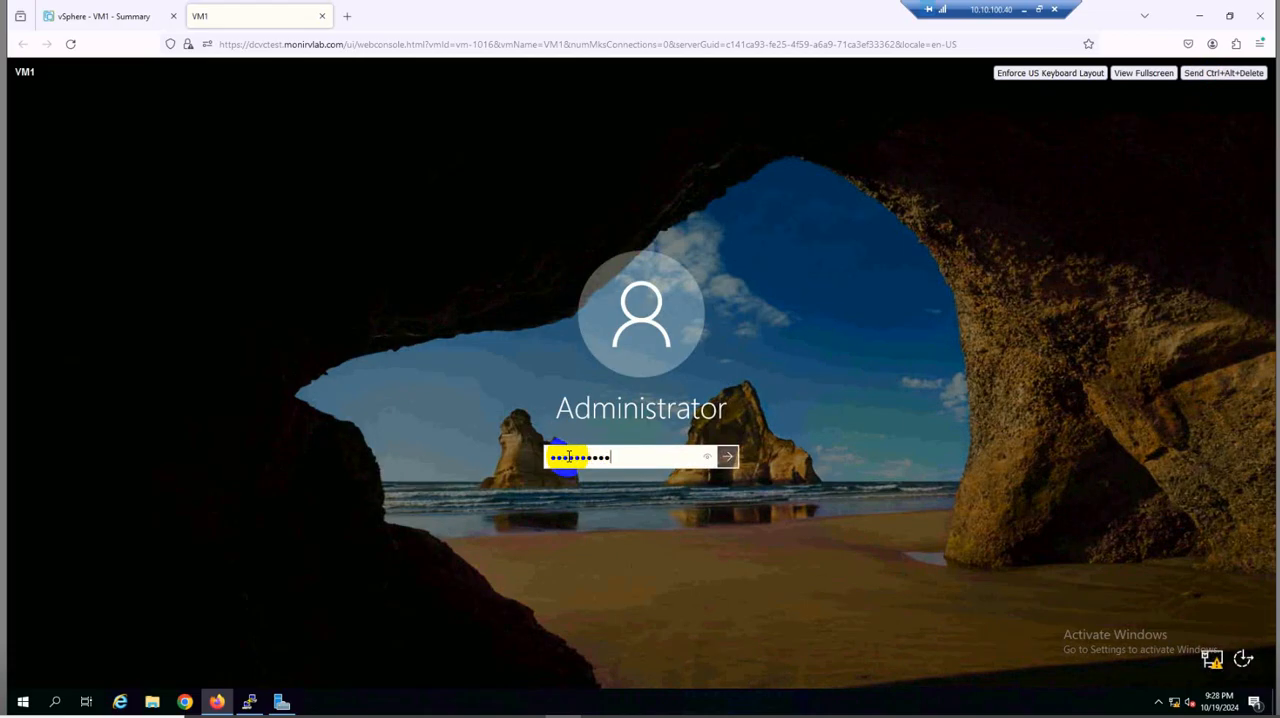
pyautogui.write('••••••••')
pyautogui.press('Return')
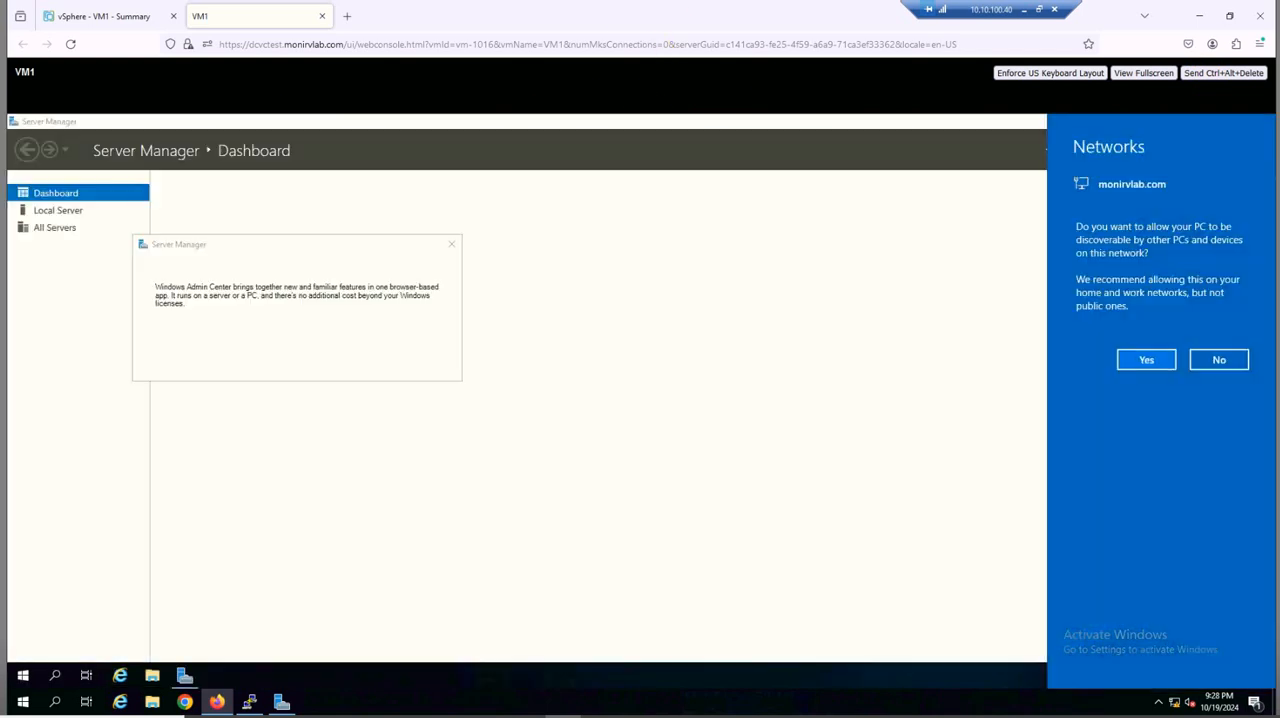
# Allow VM1 to be discoverable on the network, and open Disk Management in Computer Management to check Disk 1
pyautogui.click(1130, 363)
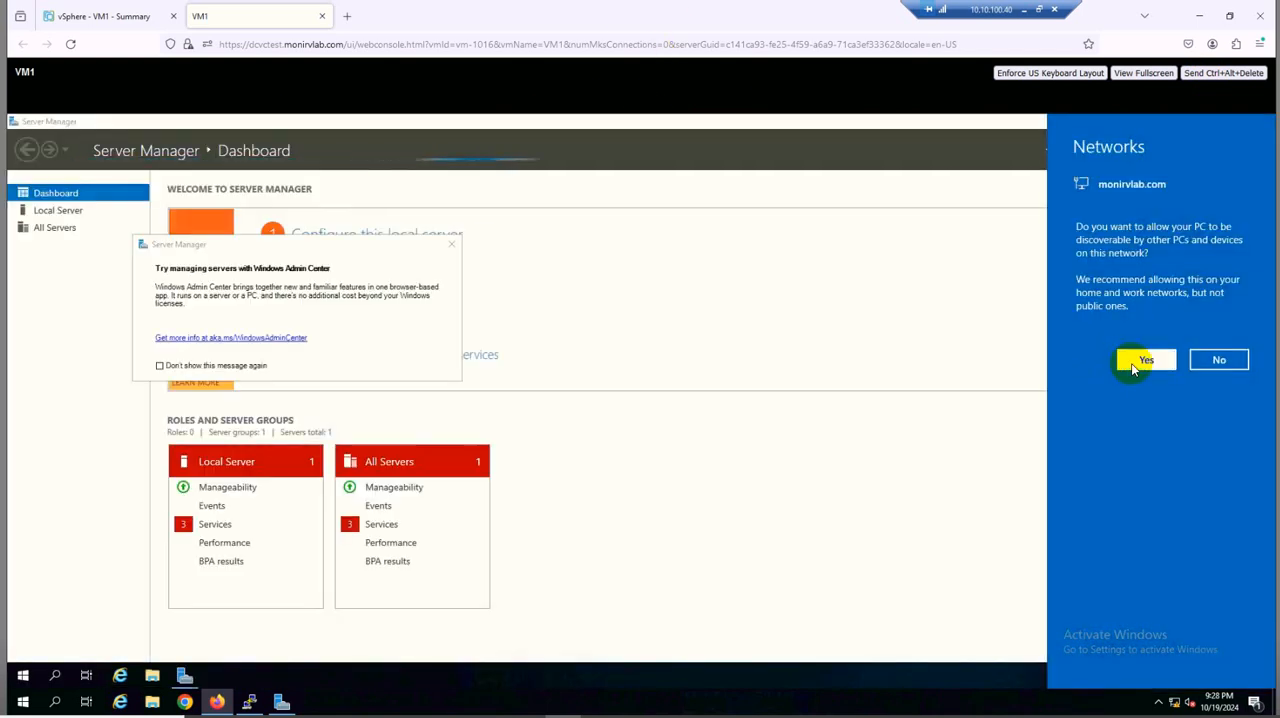
pyautogui.click(1145, 360)
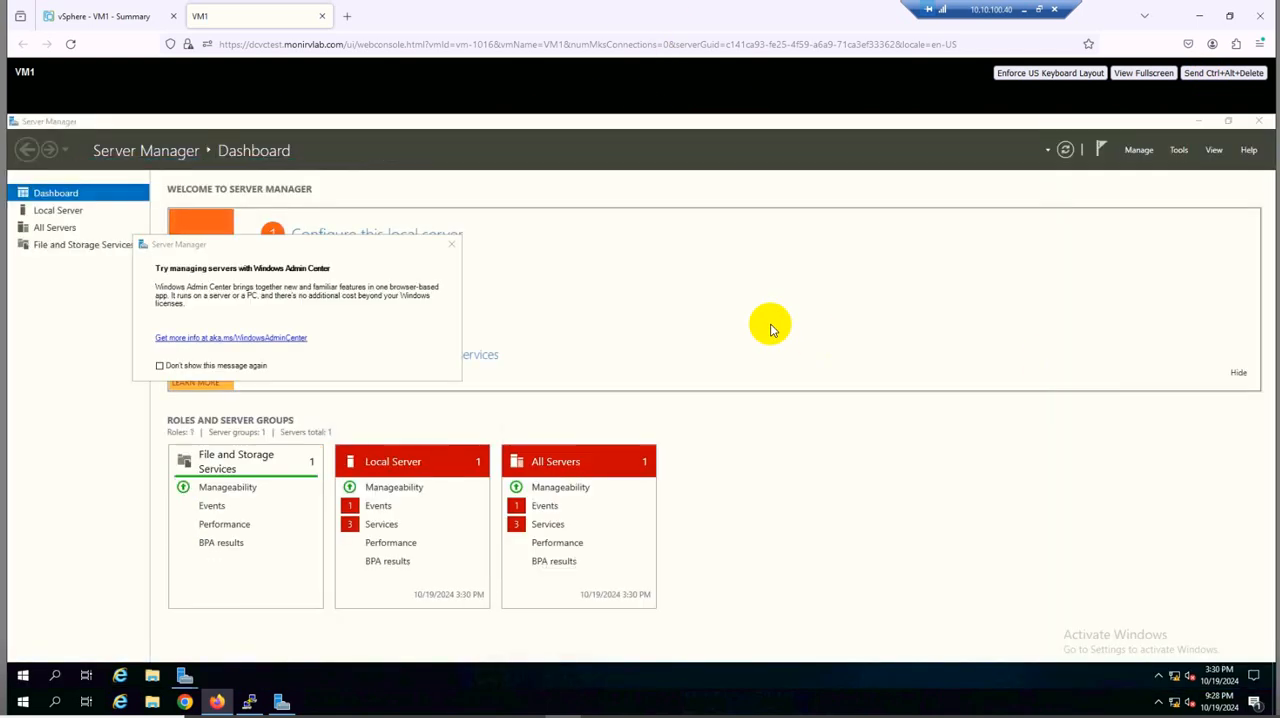
pyautogui.click(1181, 152)
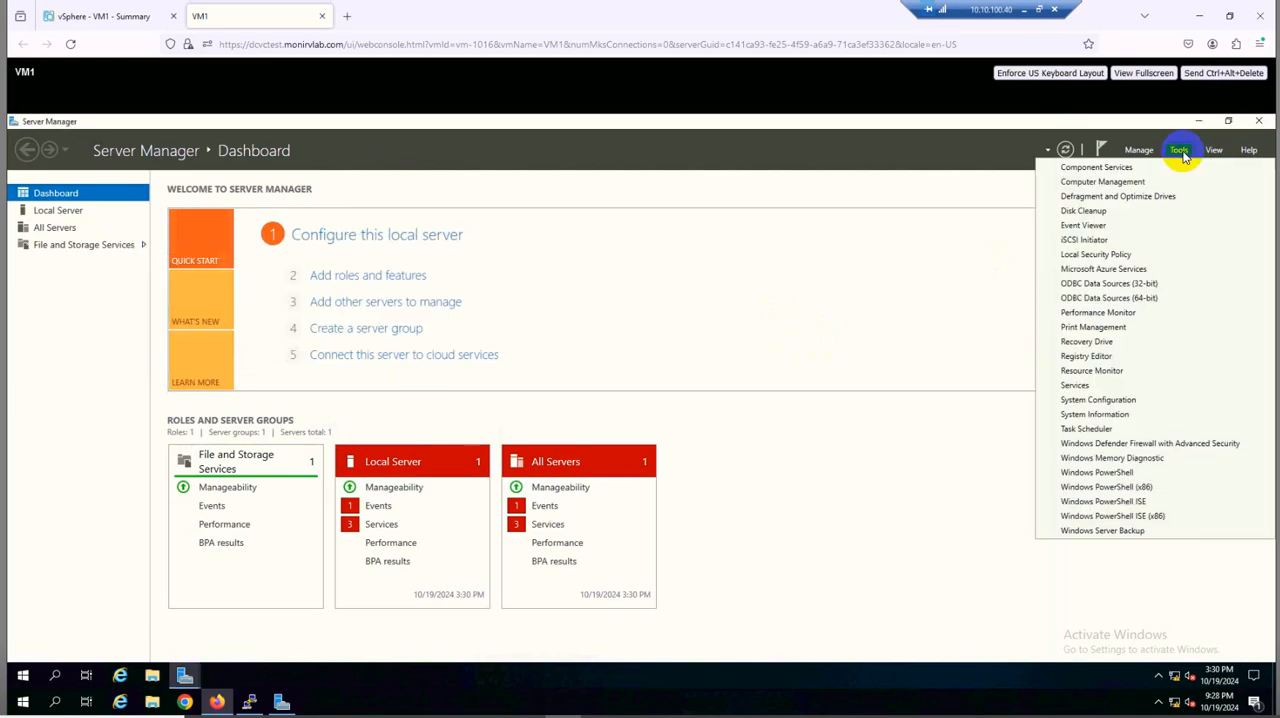
pyautogui.click(1136, 183)
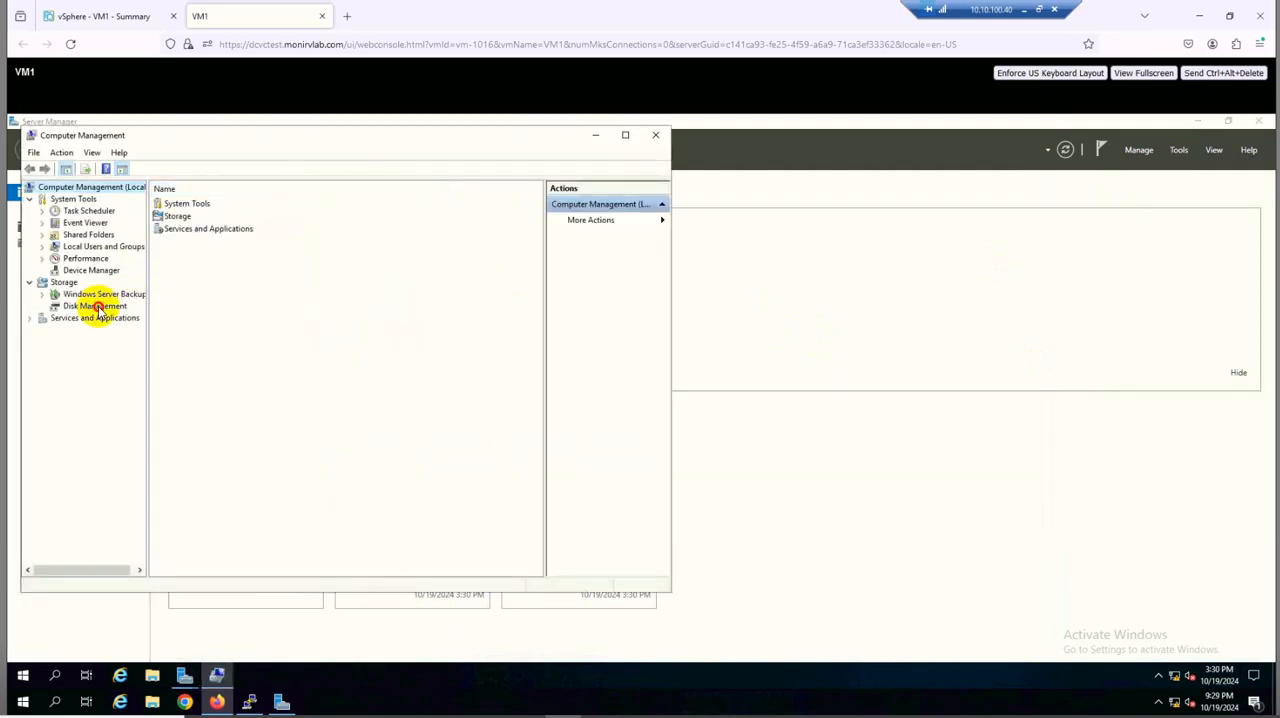
pyautogui.click(95, 306)
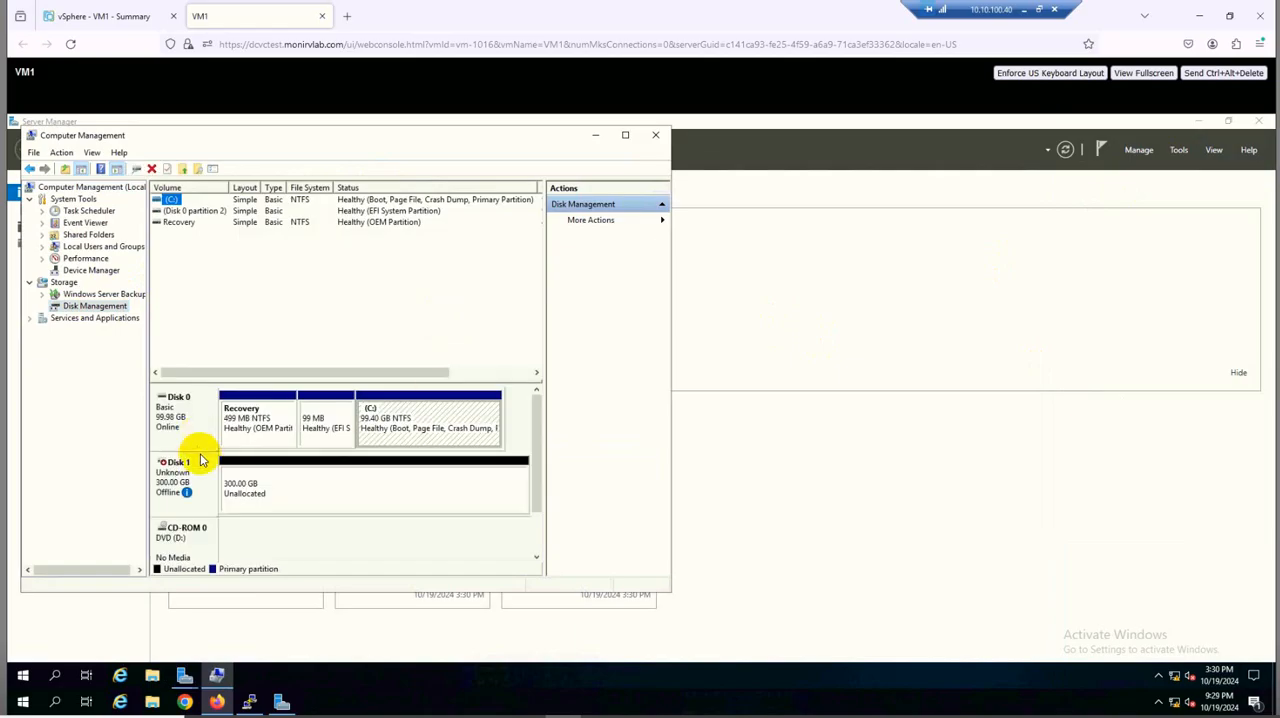
pyautogui.moveTo(186, 490)
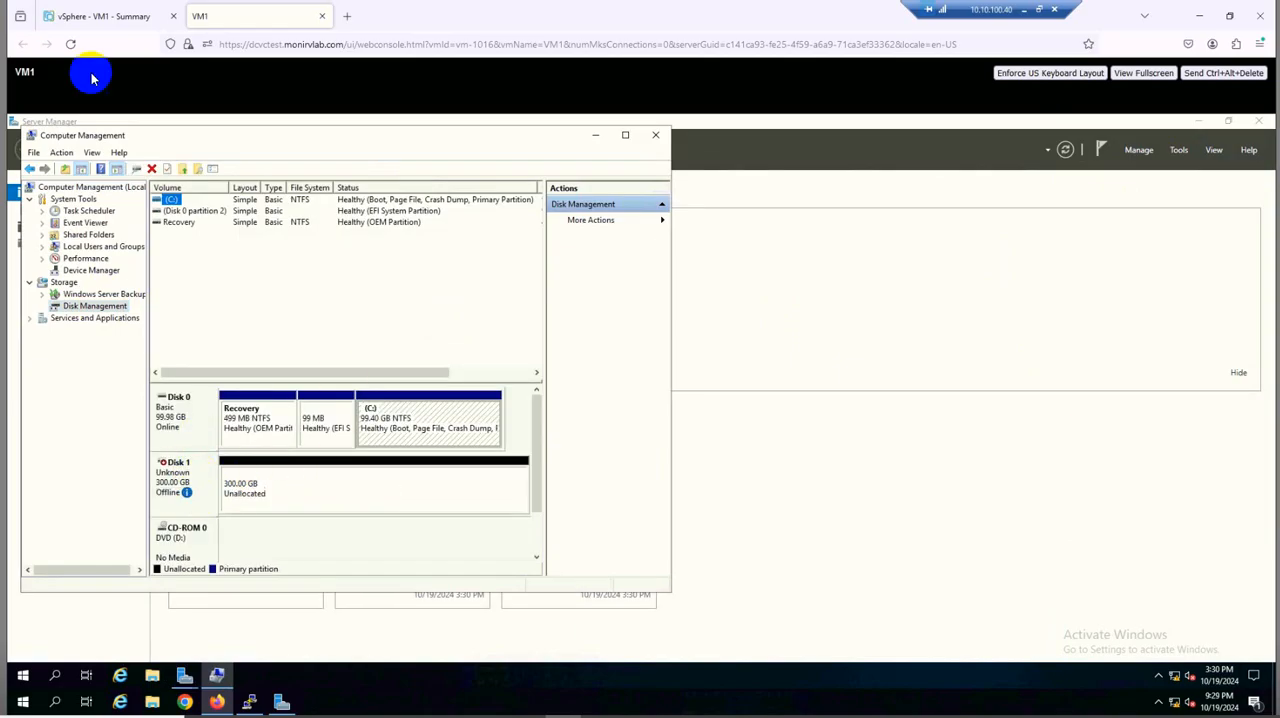
# Return to the vSphere Client and launch the web console of VM2
pyautogui.click(80, 18)
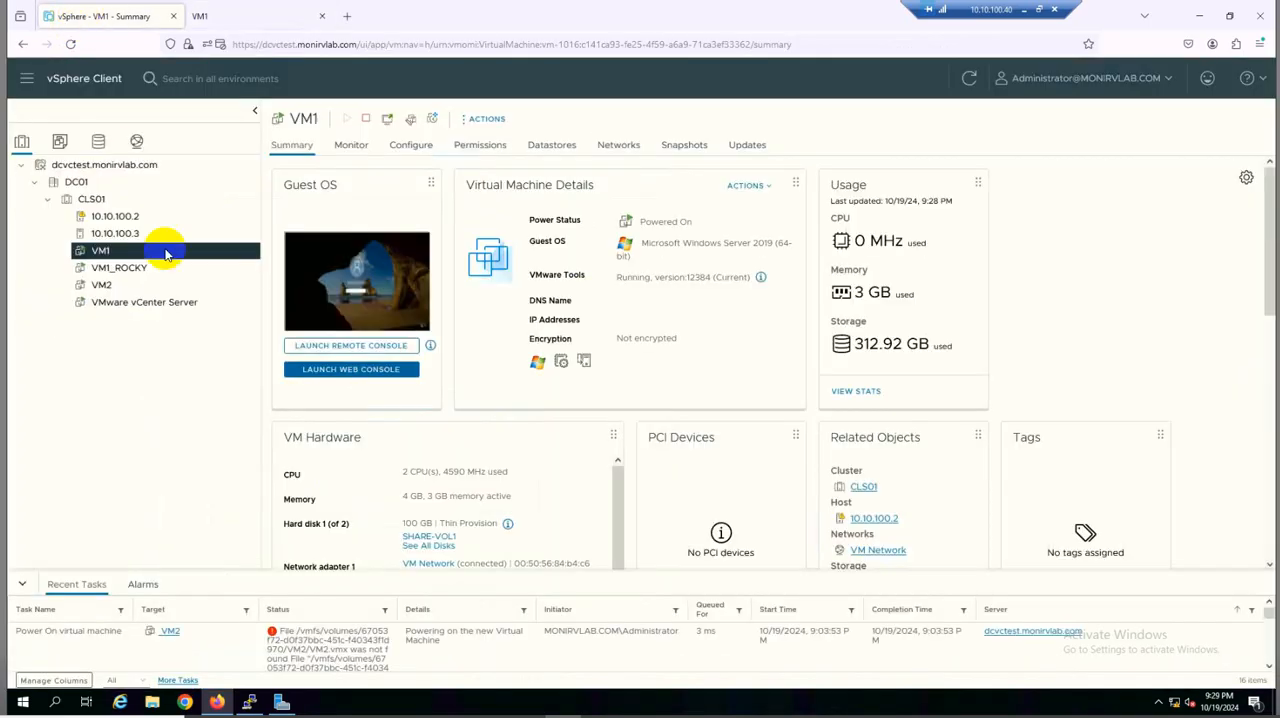
pyautogui.click(104, 288)
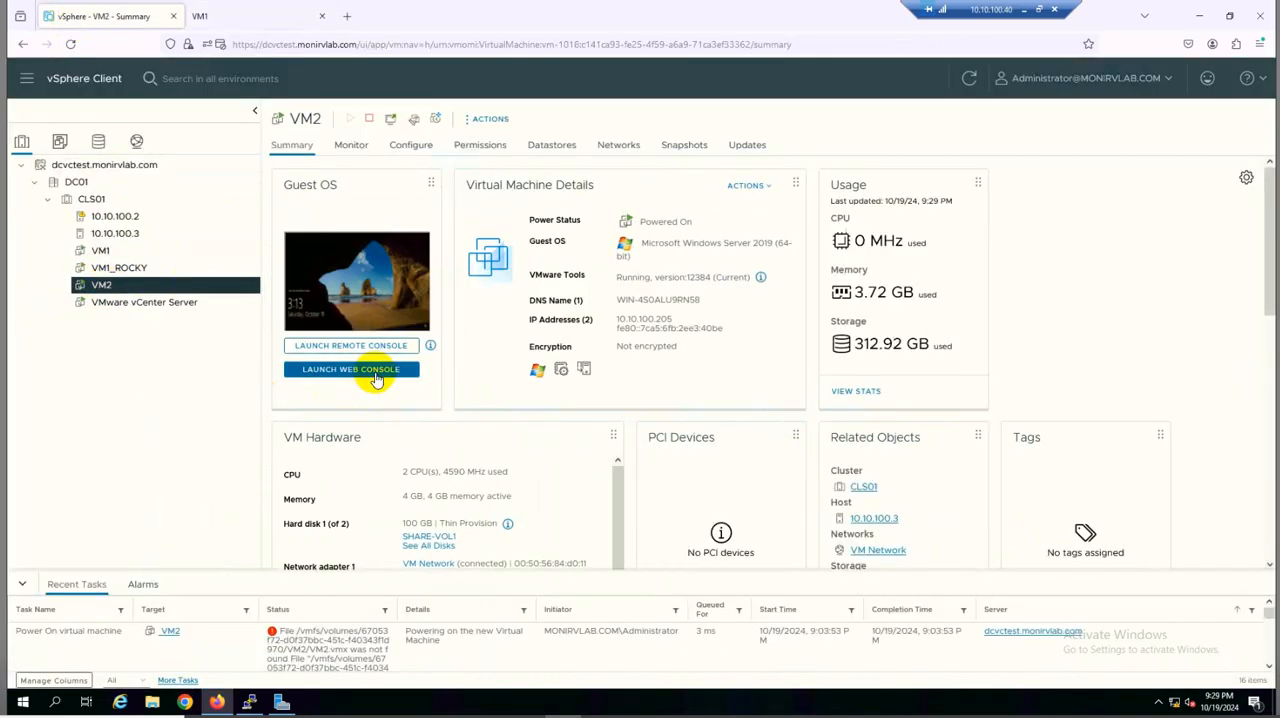
pyautogui.click(374, 371)
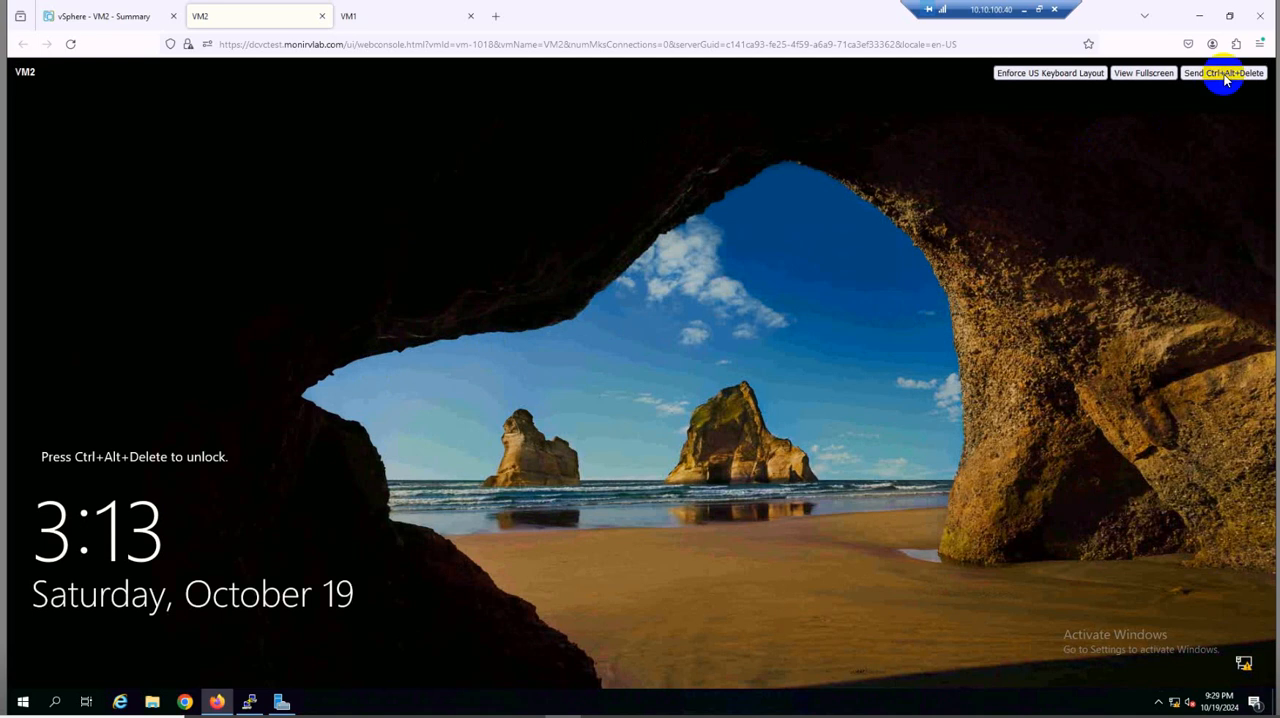
# Unlock VM2 and sign in to its Windows as Administrator with the account password
pyautogui.click(1225, 75)
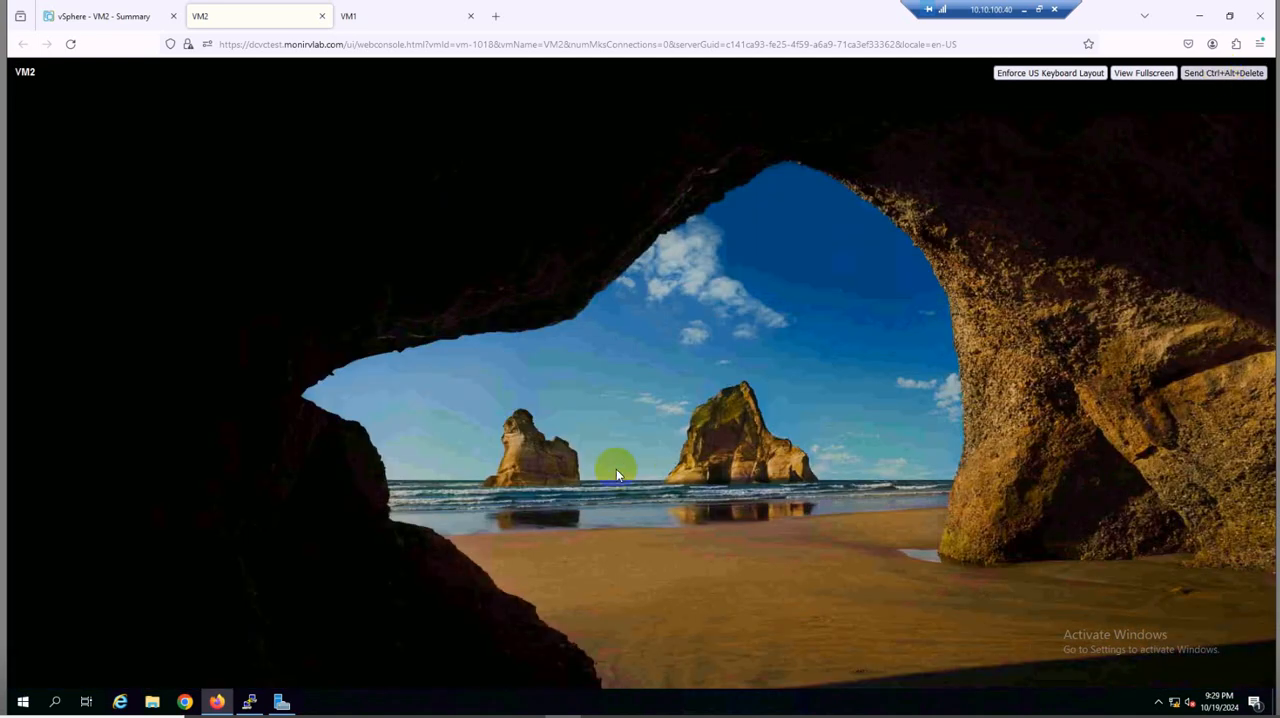
pyautogui.click(613, 474)
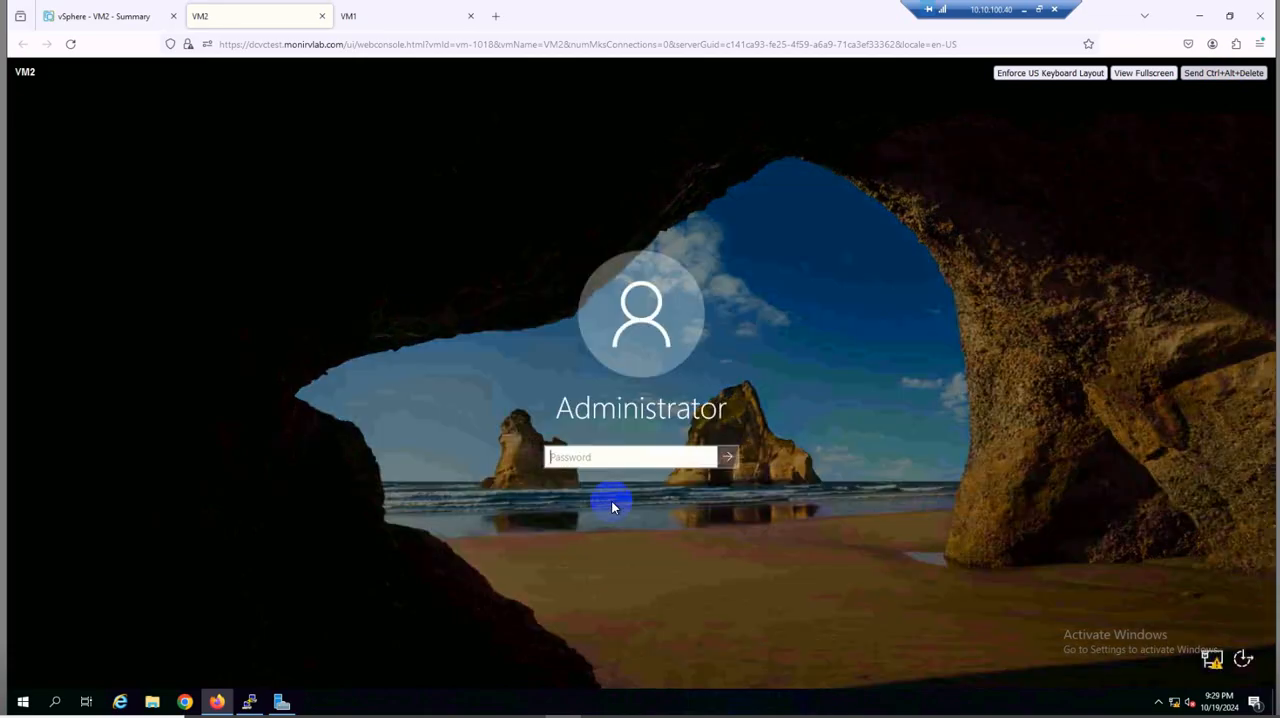
pyautogui.click(595, 459)
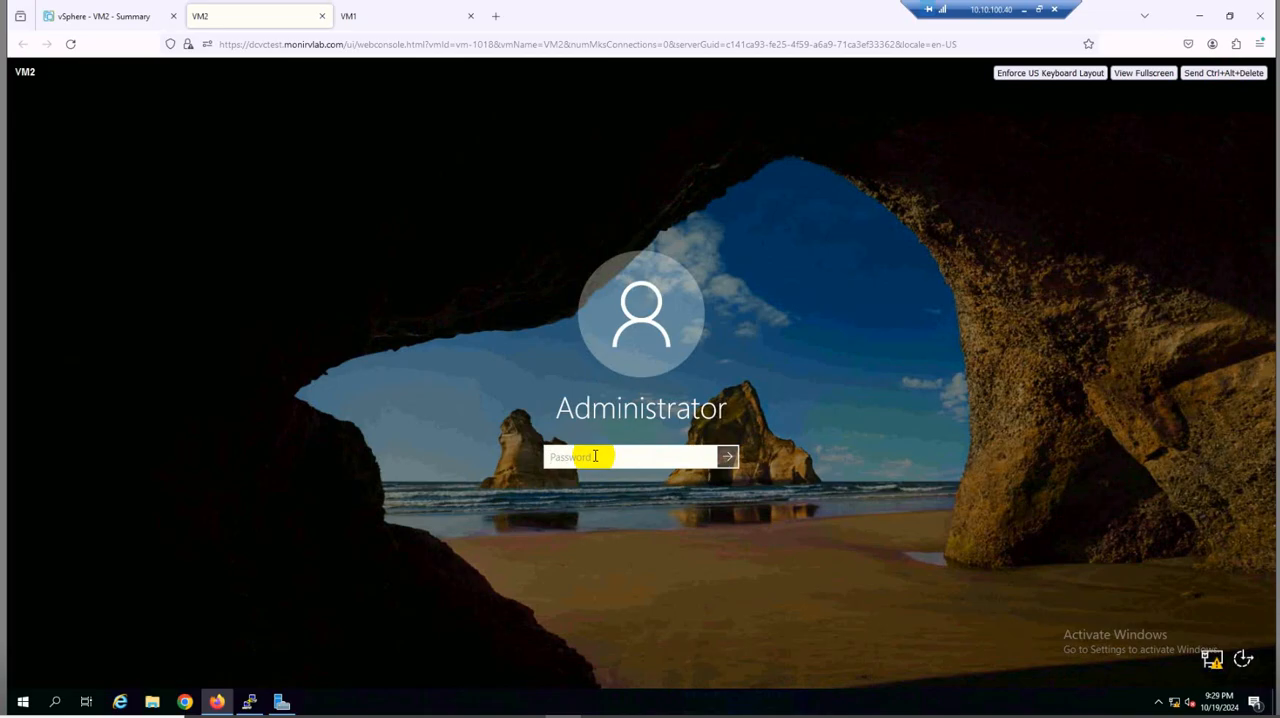
pyautogui.write('••••••••••')
pyautogui.press('Return')
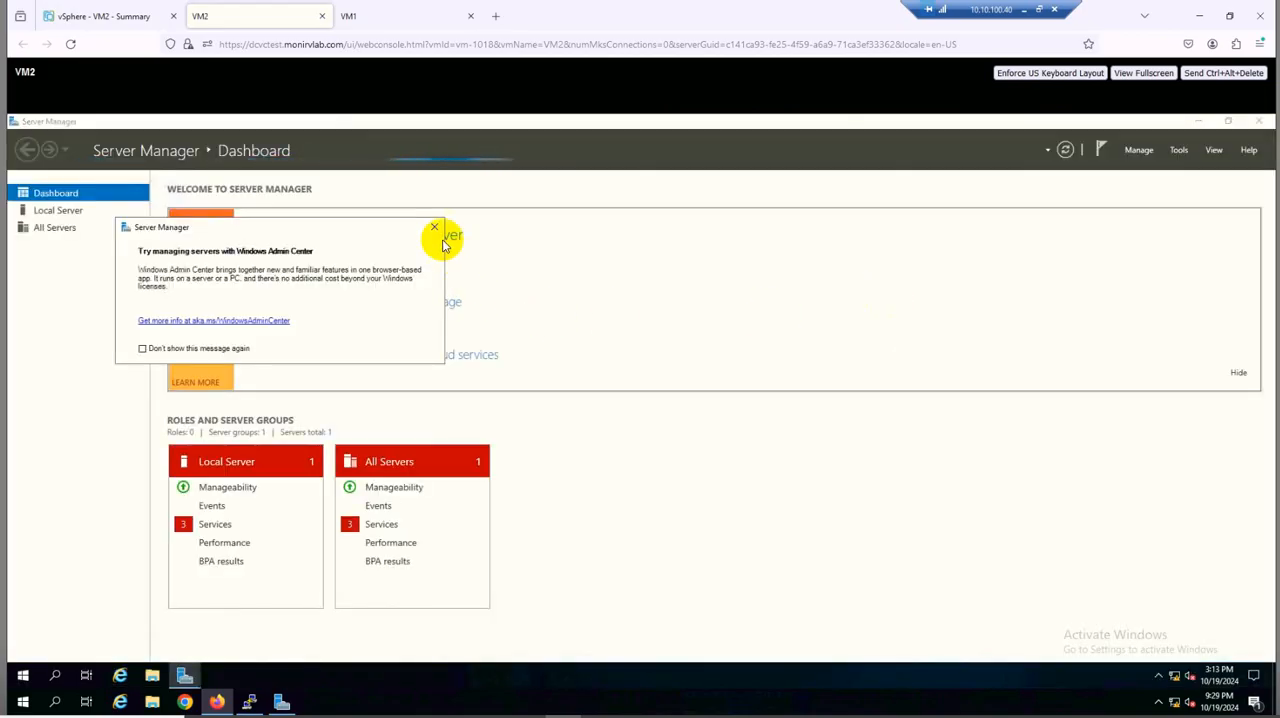
# Dismiss the Windows Admin Center message on VM2 and open Disk Management in Computer Management
pyautogui.click(435, 227)
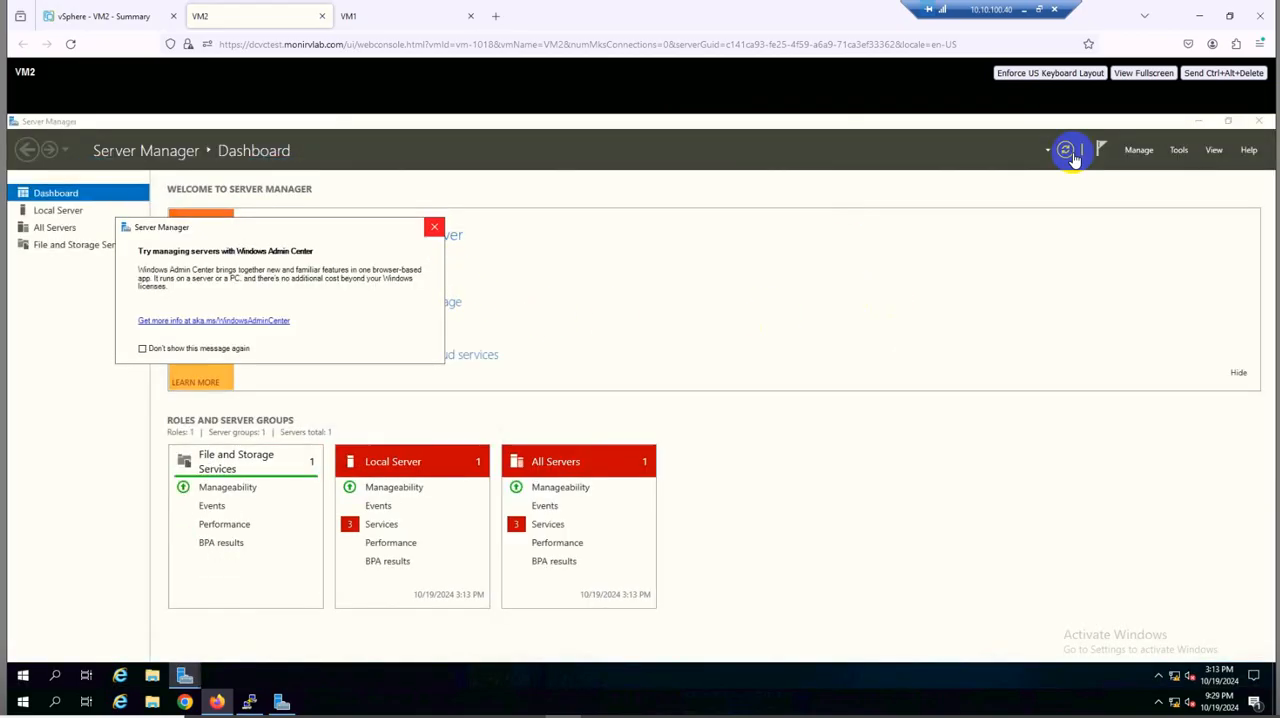
pyautogui.click(1178, 152)
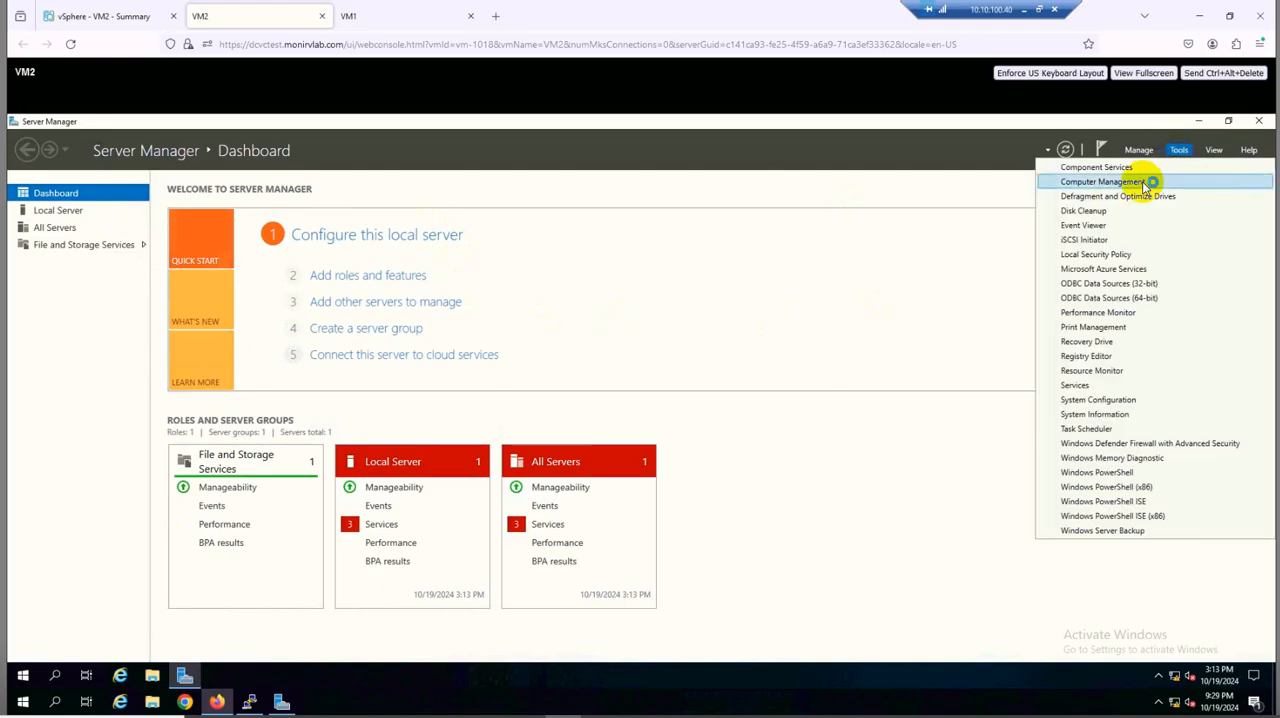
pyautogui.click(1140, 180)
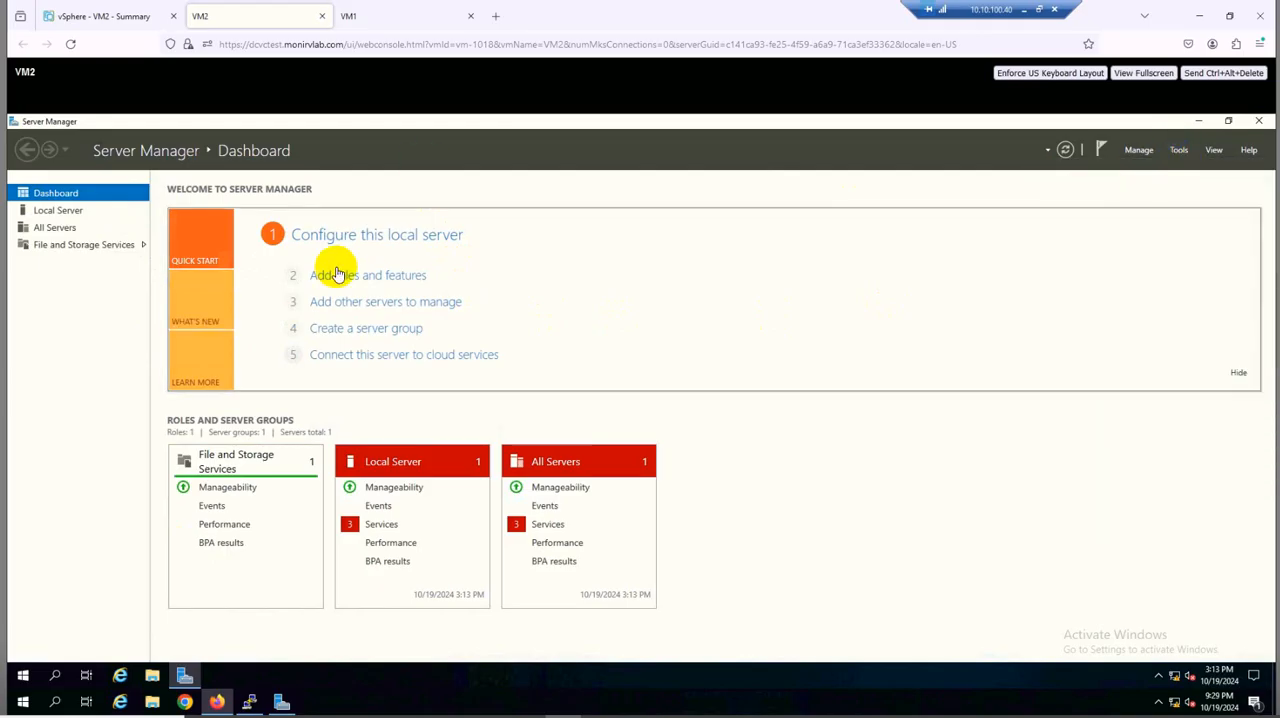
pyautogui.click(191, 302)
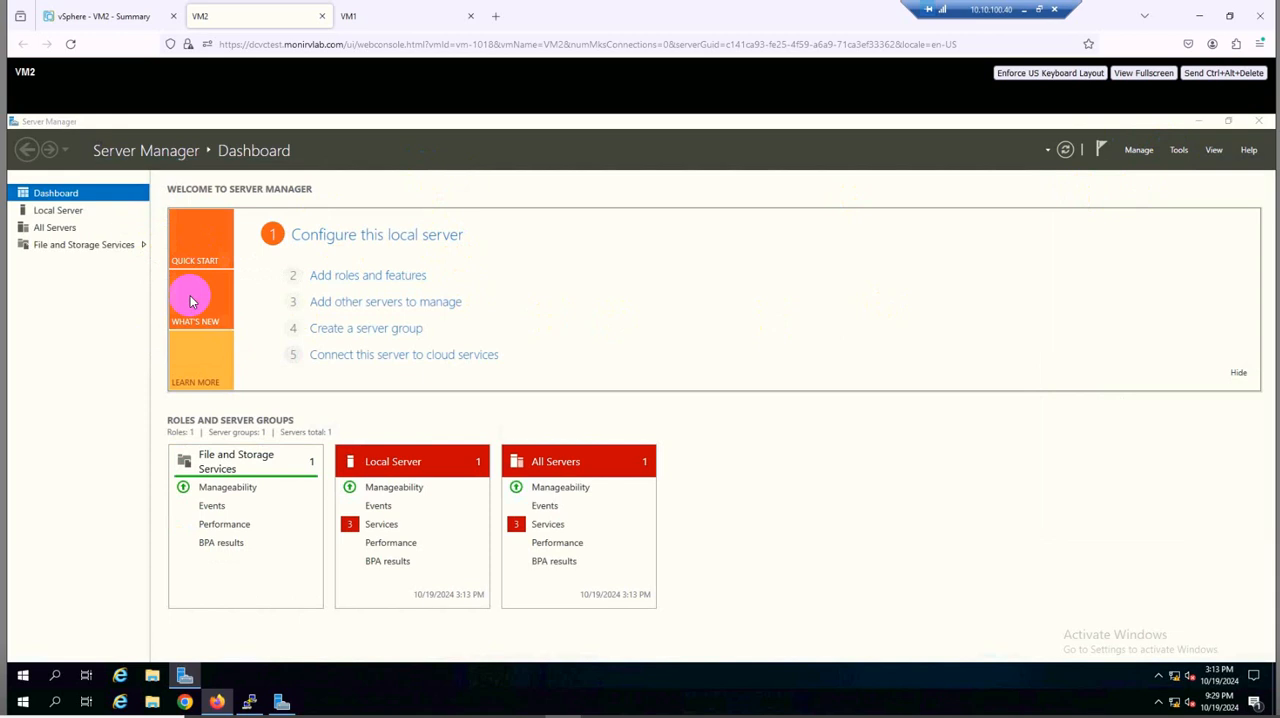
pyautogui.click(98, 306)
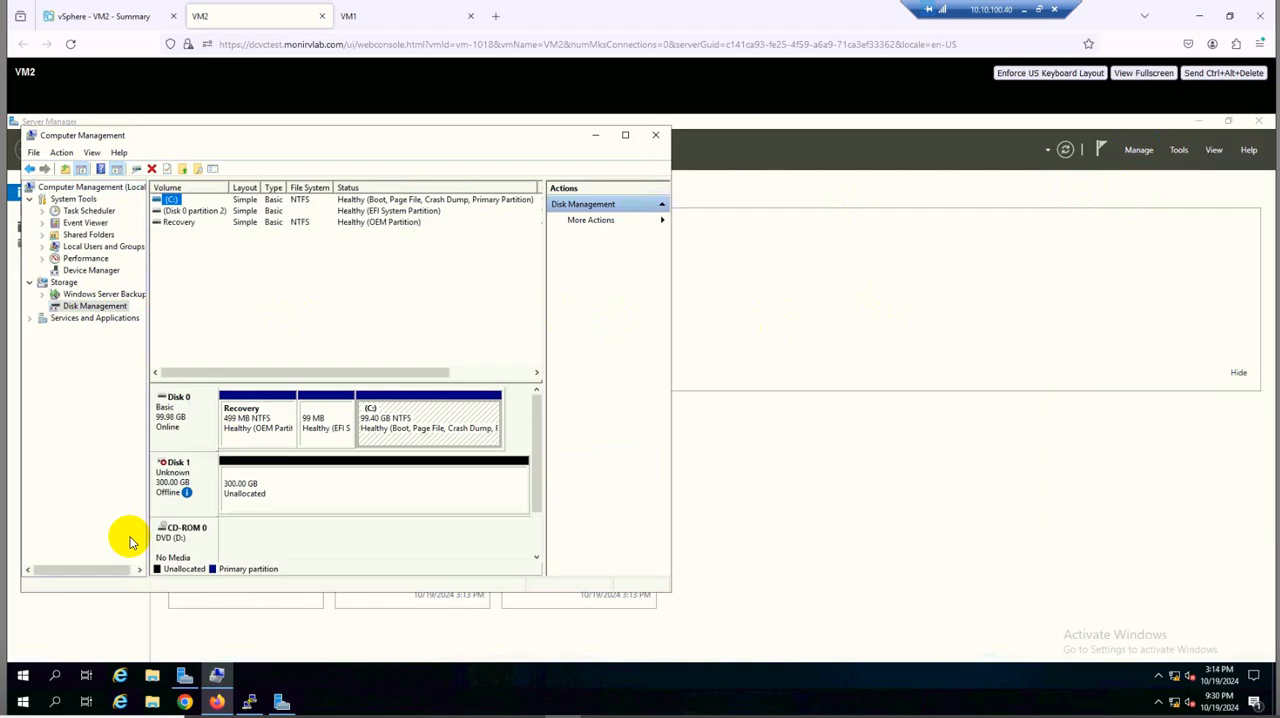
# Switch to the VM1 console, bring Disk 1 online and initialize it with the GPT partition style
pyautogui.click(390, 27)
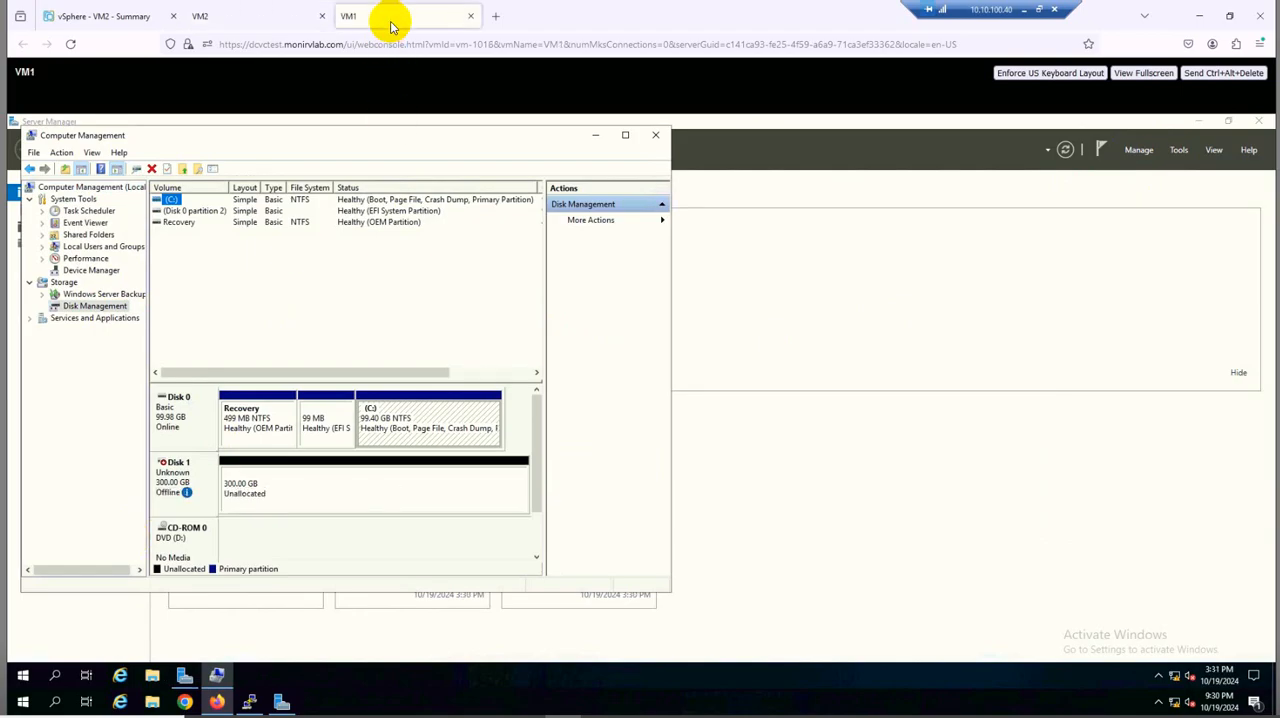
pyautogui.rightClick(185, 464)
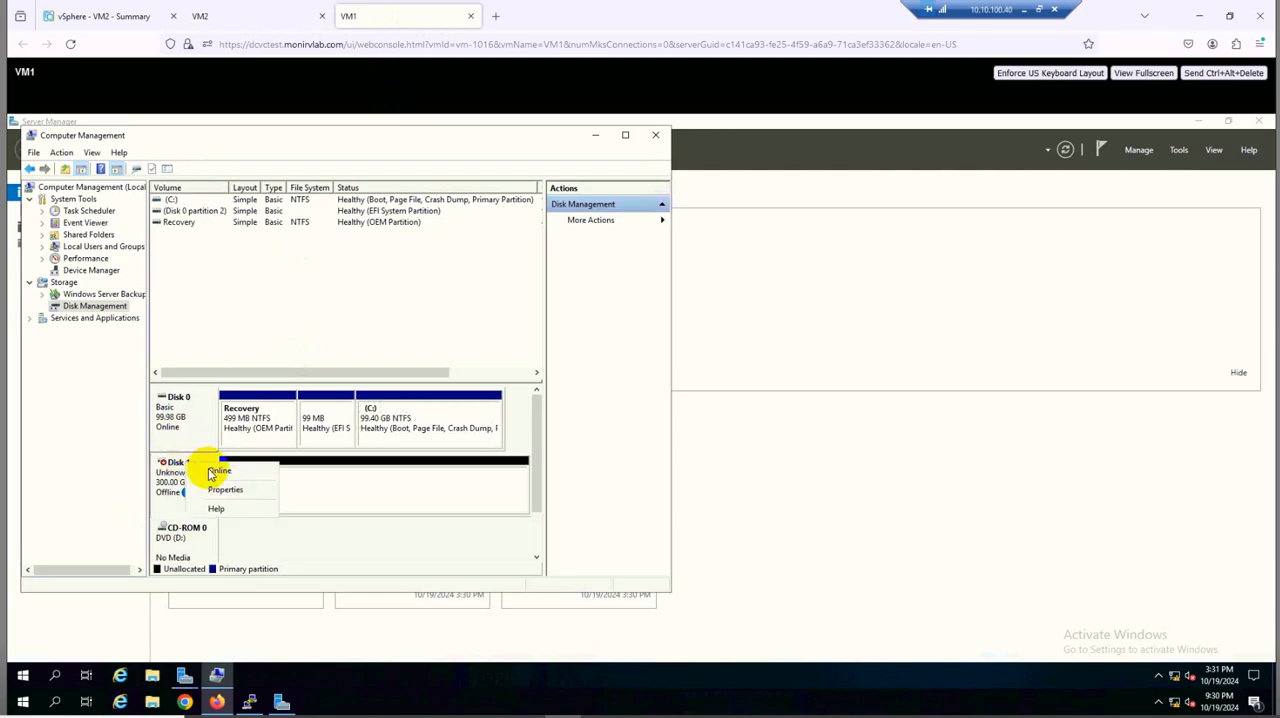
pyautogui.click(215, 470)
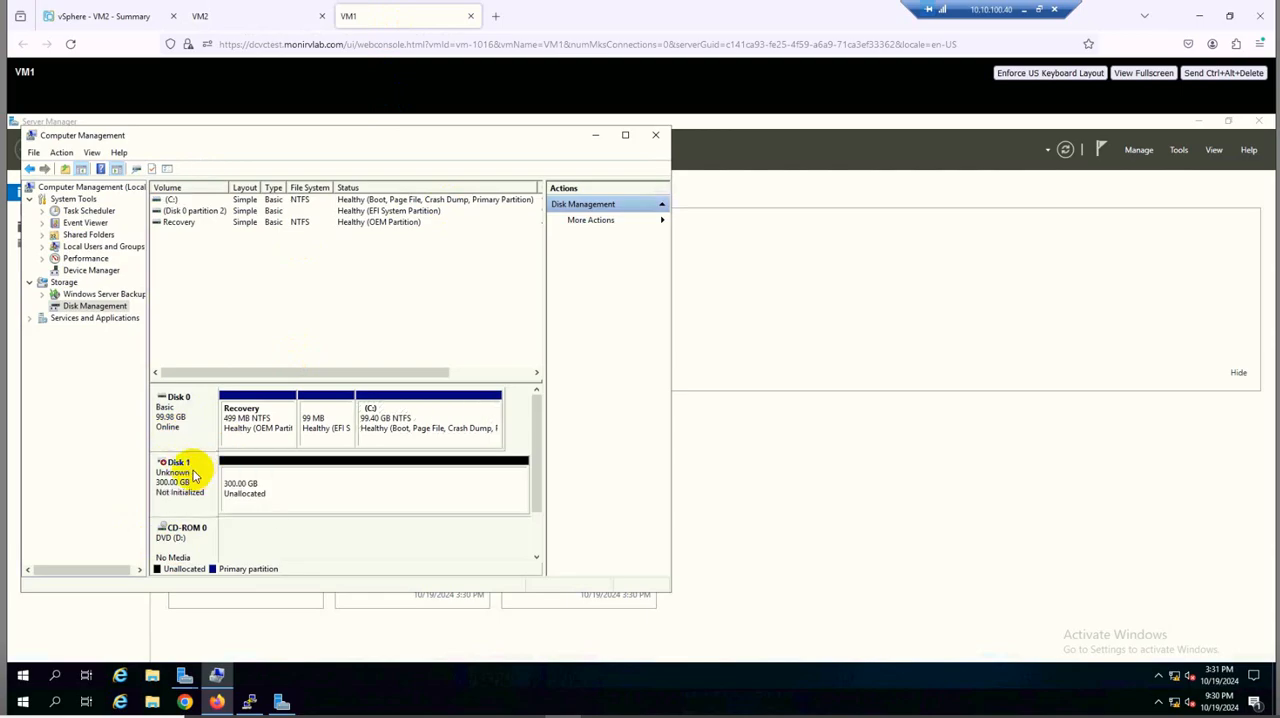
pyautogui.rightClick(193, 475)
pyautogui.click(214, 480)
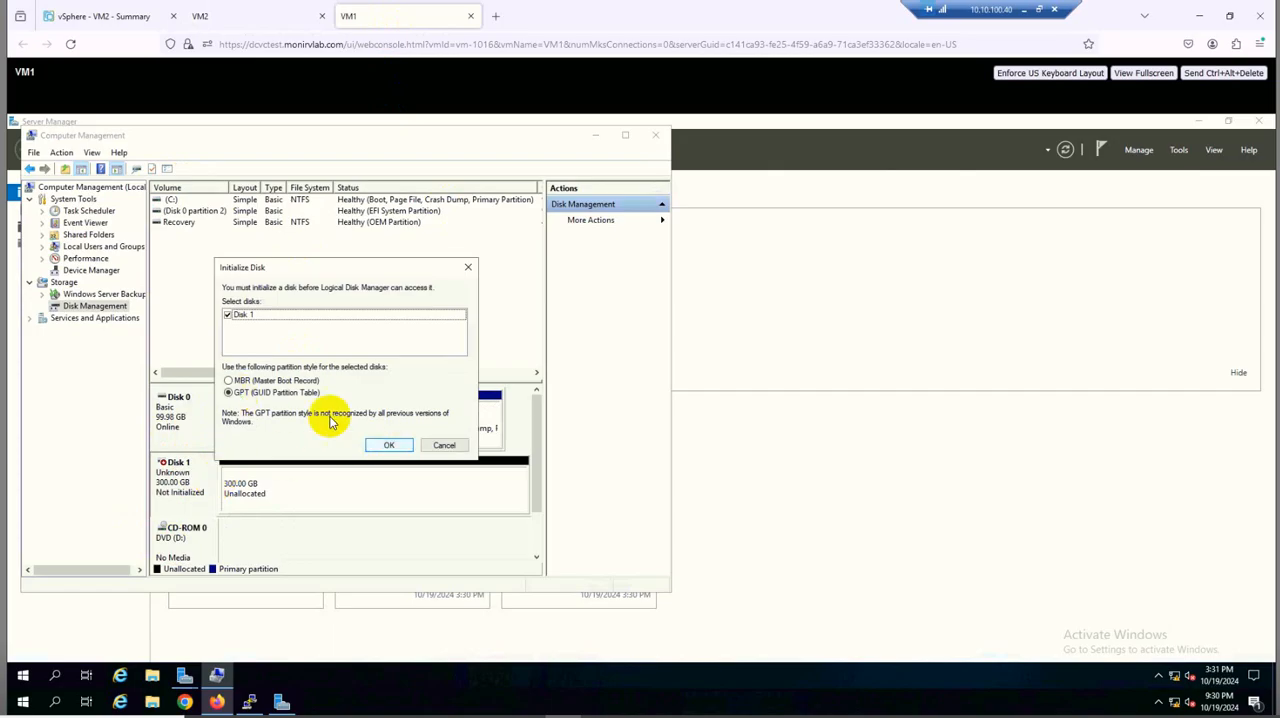
pyautogui.click(389, 446)
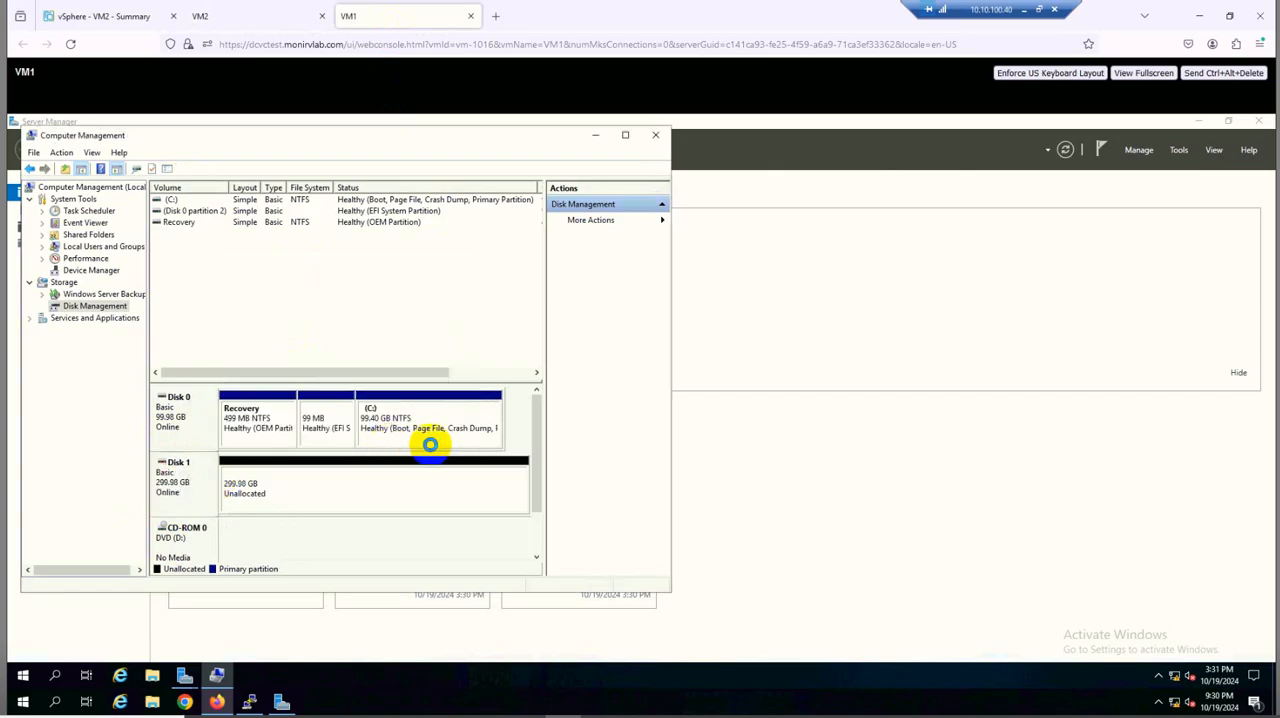
# Create a full-size simple volume on VM1's Disk 1 with drive letter E, quick-formatted as NTFS and labelled Shared
pyautogui.rightClick(287, 490)
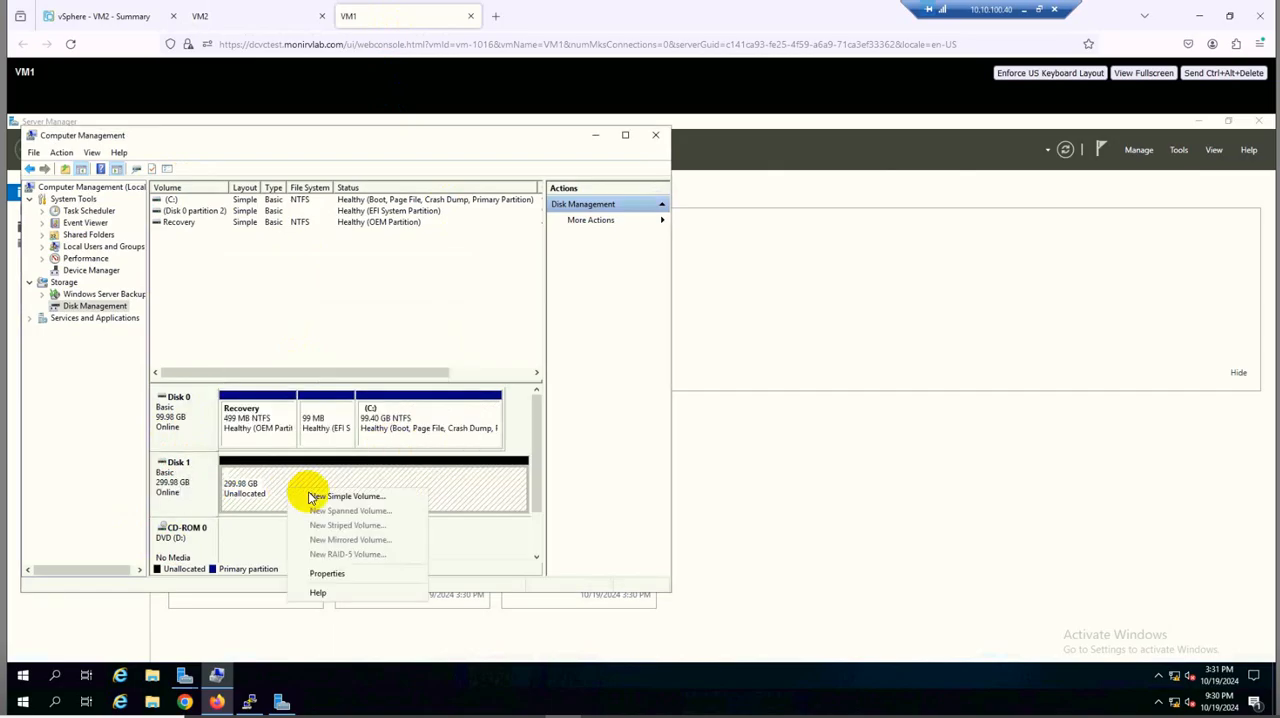
pyautogui.click(309, 494)
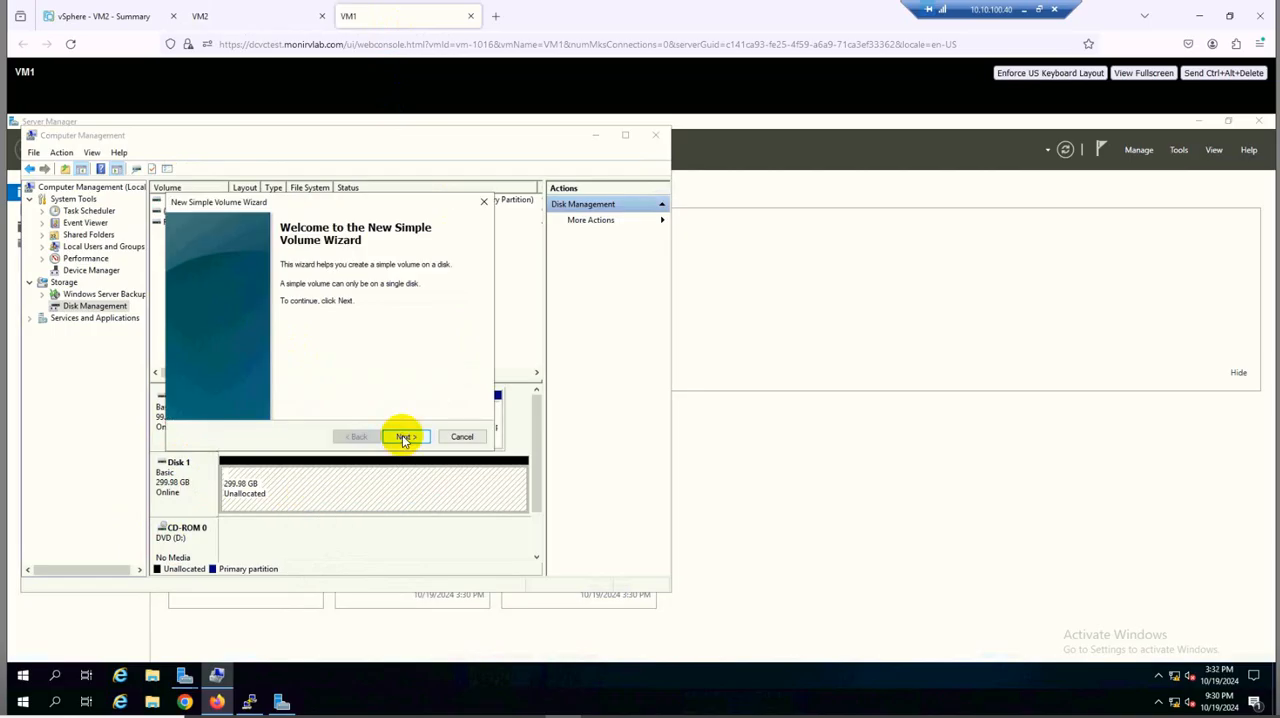
pyautogui.click(402, 435)
pyautogui.click(403, 438)
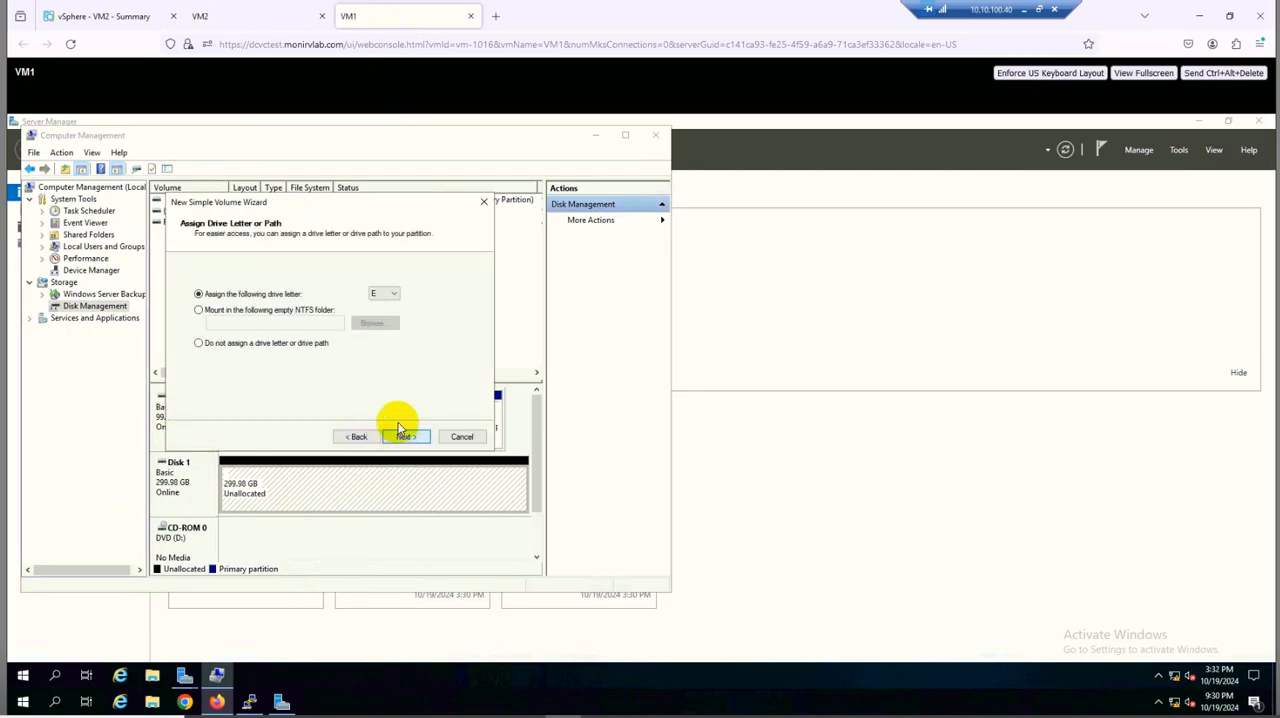
pyautogui.click(401, 437)
pyautogui.click(331, 365)
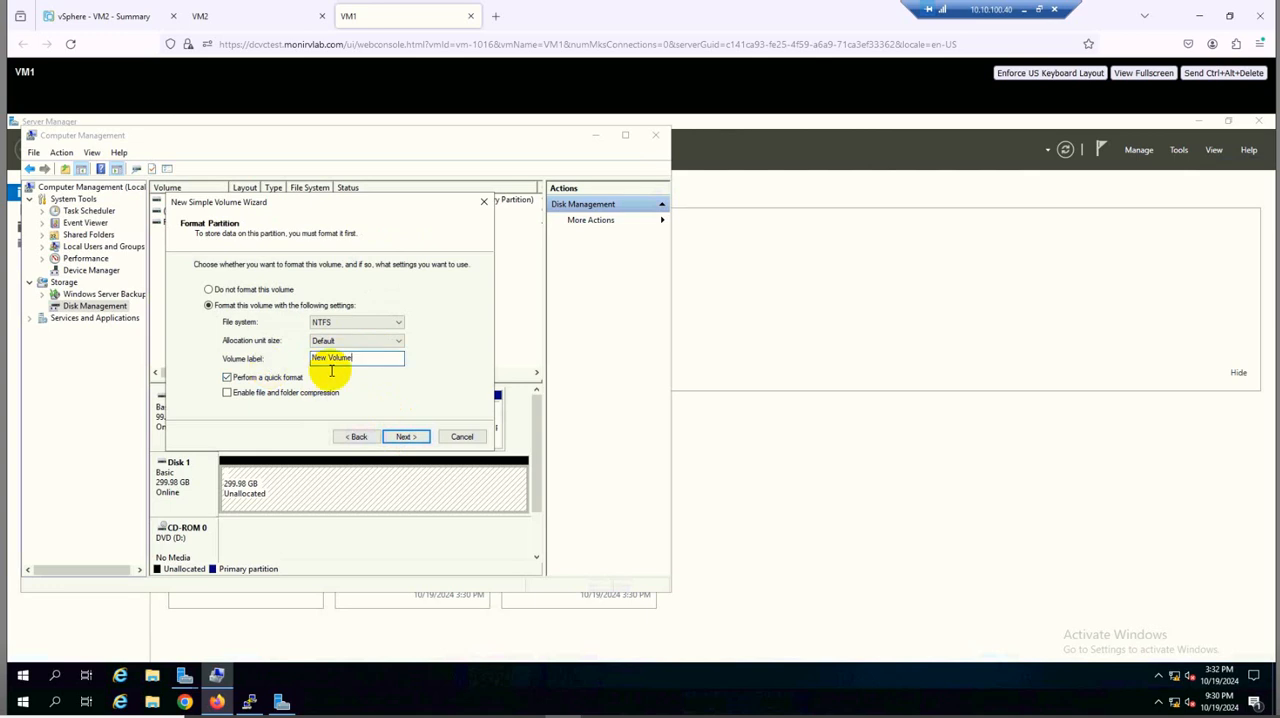
pyautogui.hotkey('ctrl', 'a')
pyautogui.write('Shared')
pyautogui.click(398, 438)
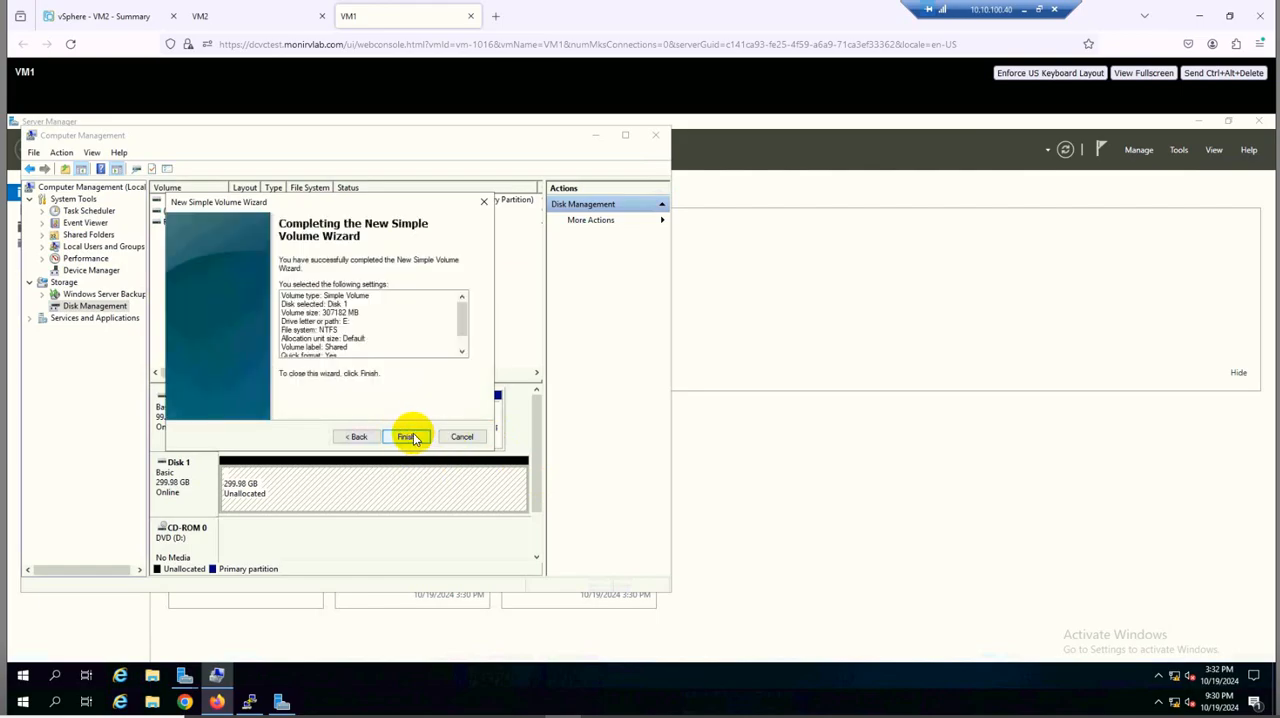
pyautogui.click(409, 437)
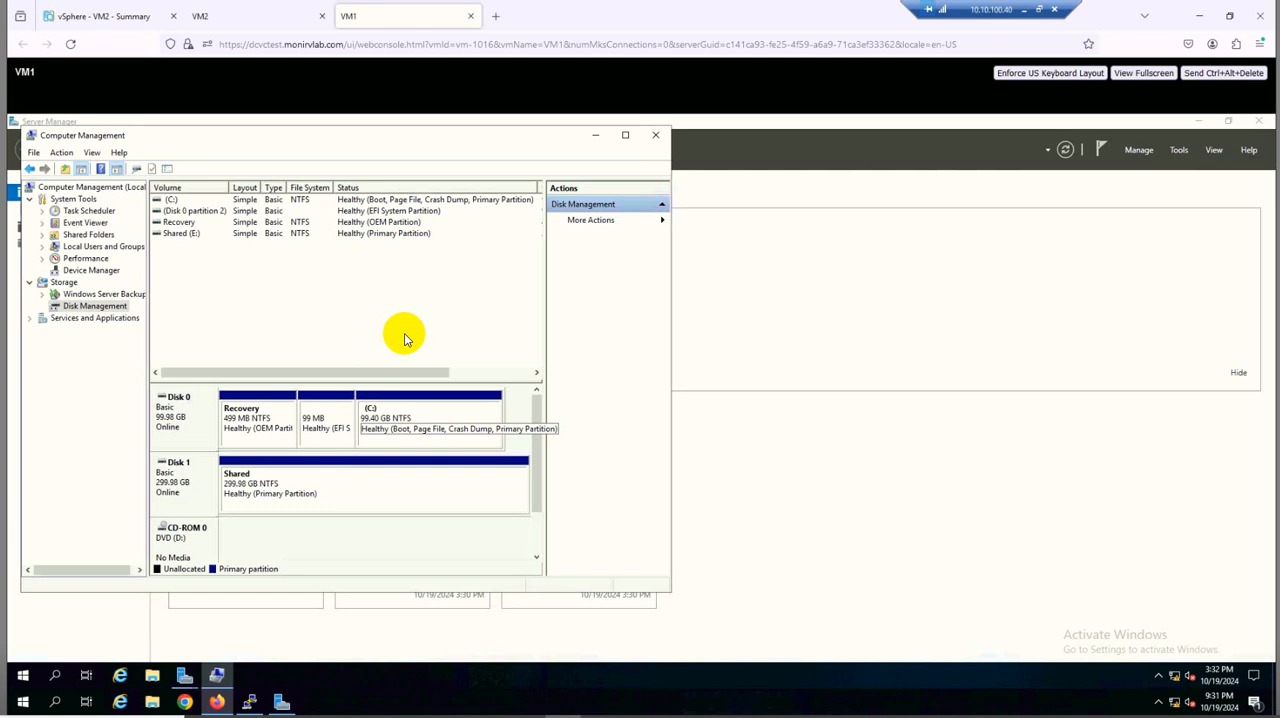
# Switch to the VM2 console and try to bring Disk 1 online in Disk Management
pyautogui.click(238, 17)
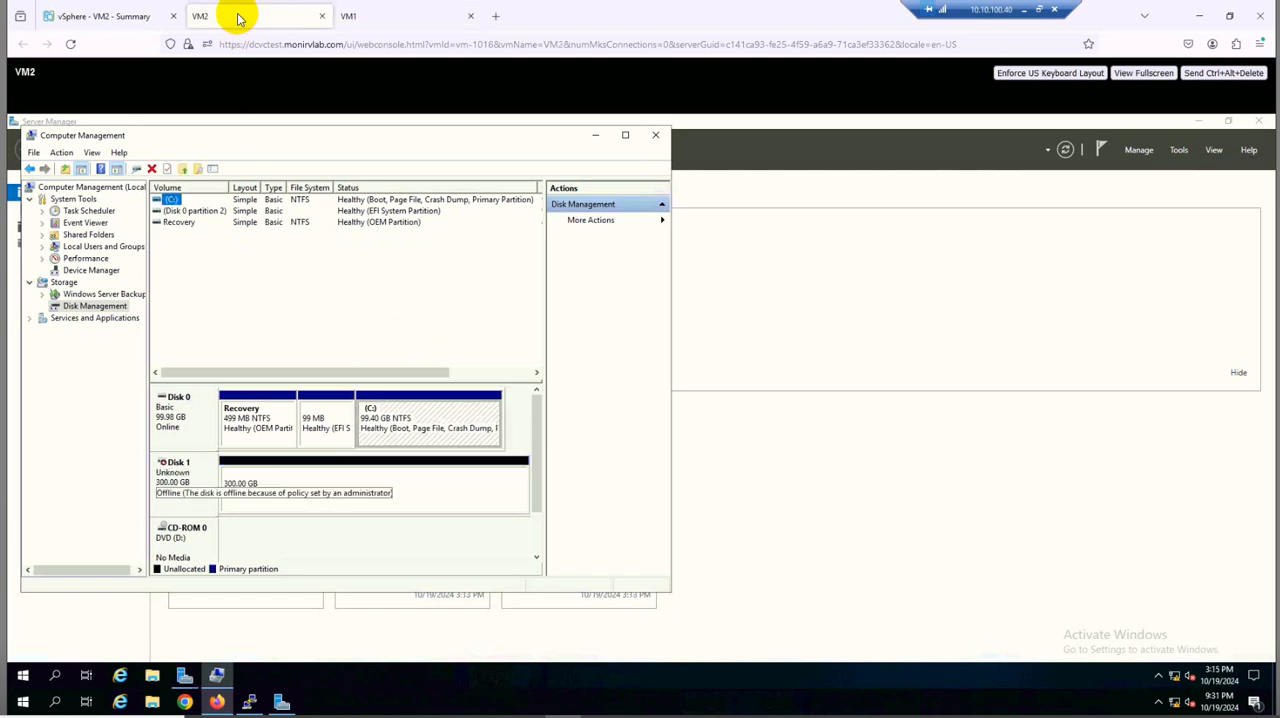
pyautogui.rightClick(186, 474)
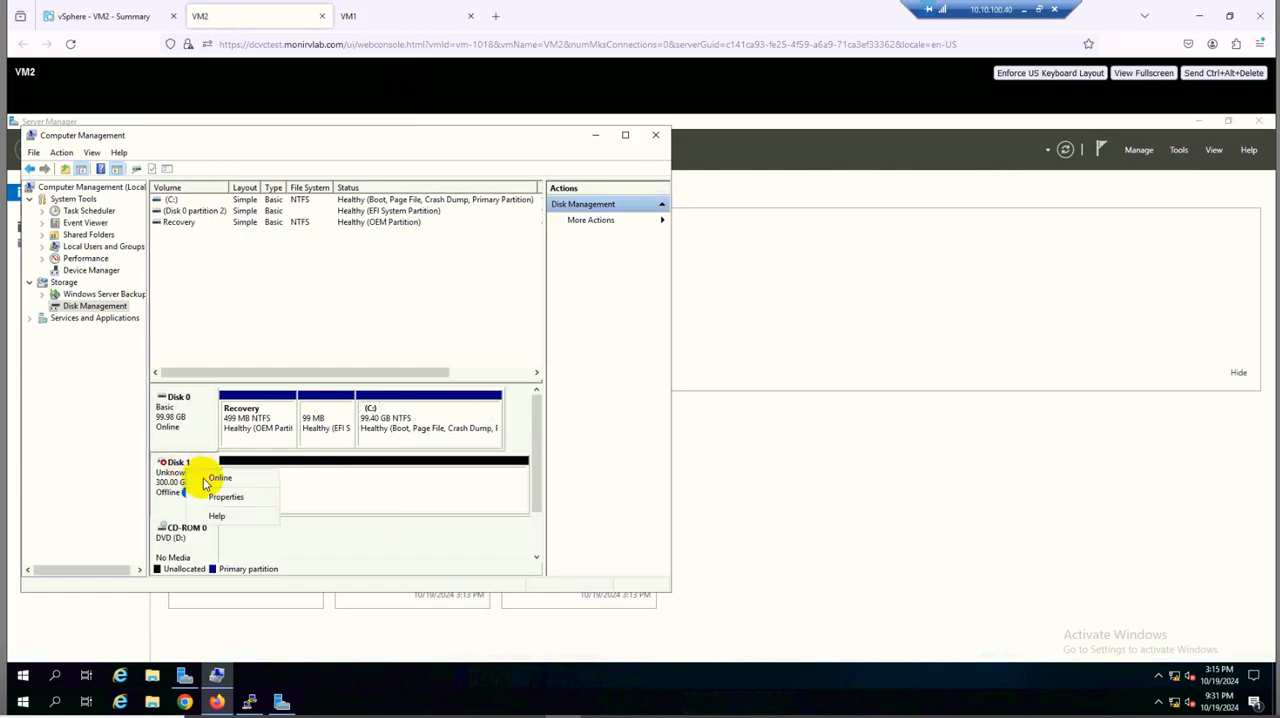
pyautogui.click(203, 478)
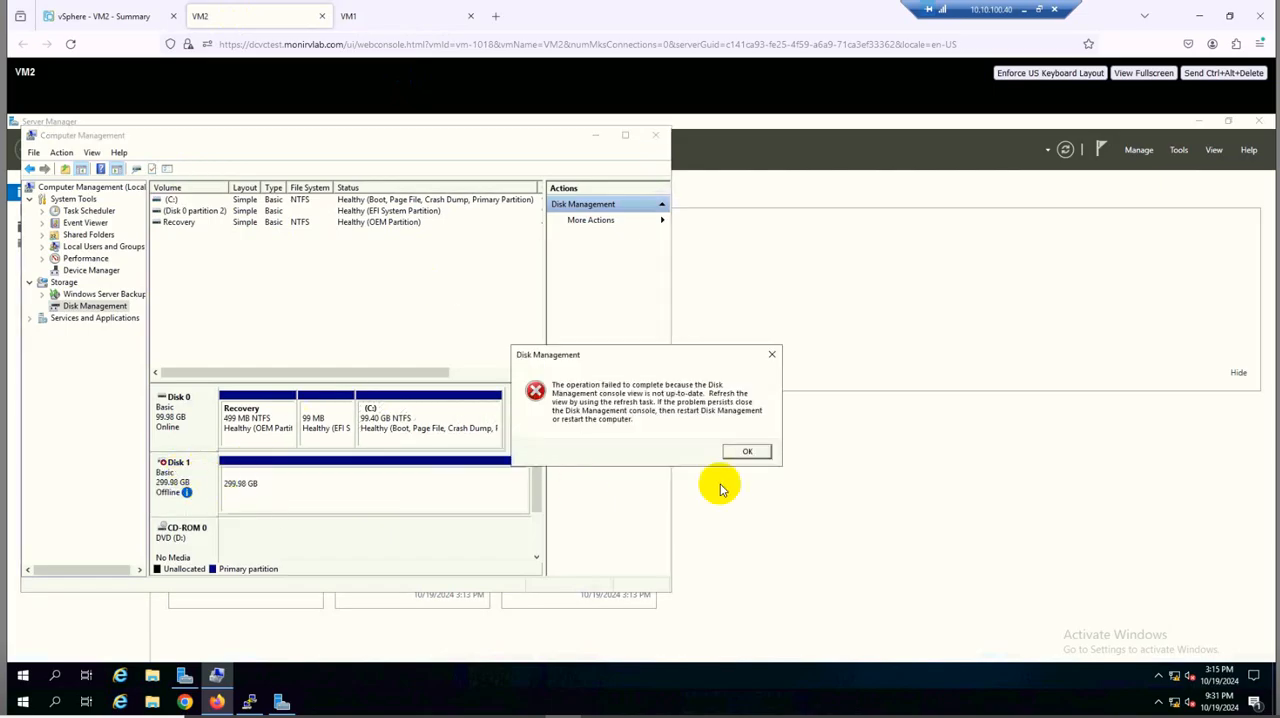
pyautogui.click(748, 452)
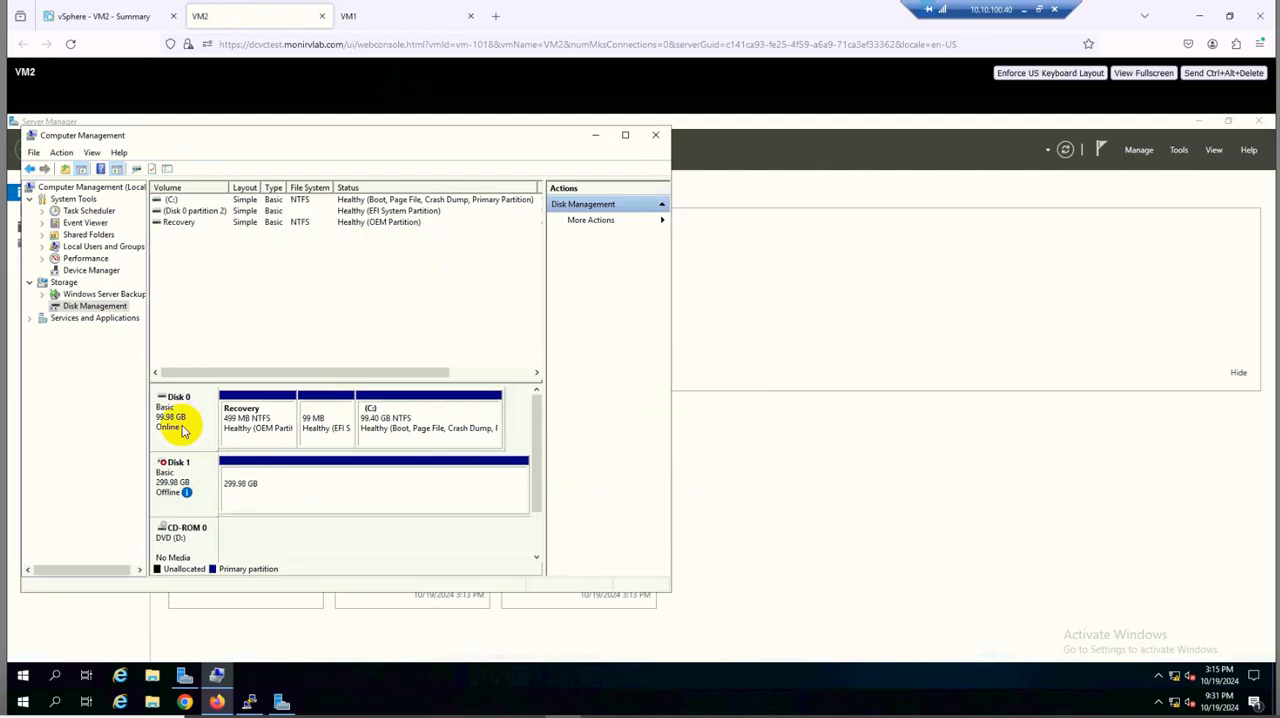
# Rescan the disks in VM2's Disk Management and bring Disk 1 online
pyautogui.rightClick(114, 309)
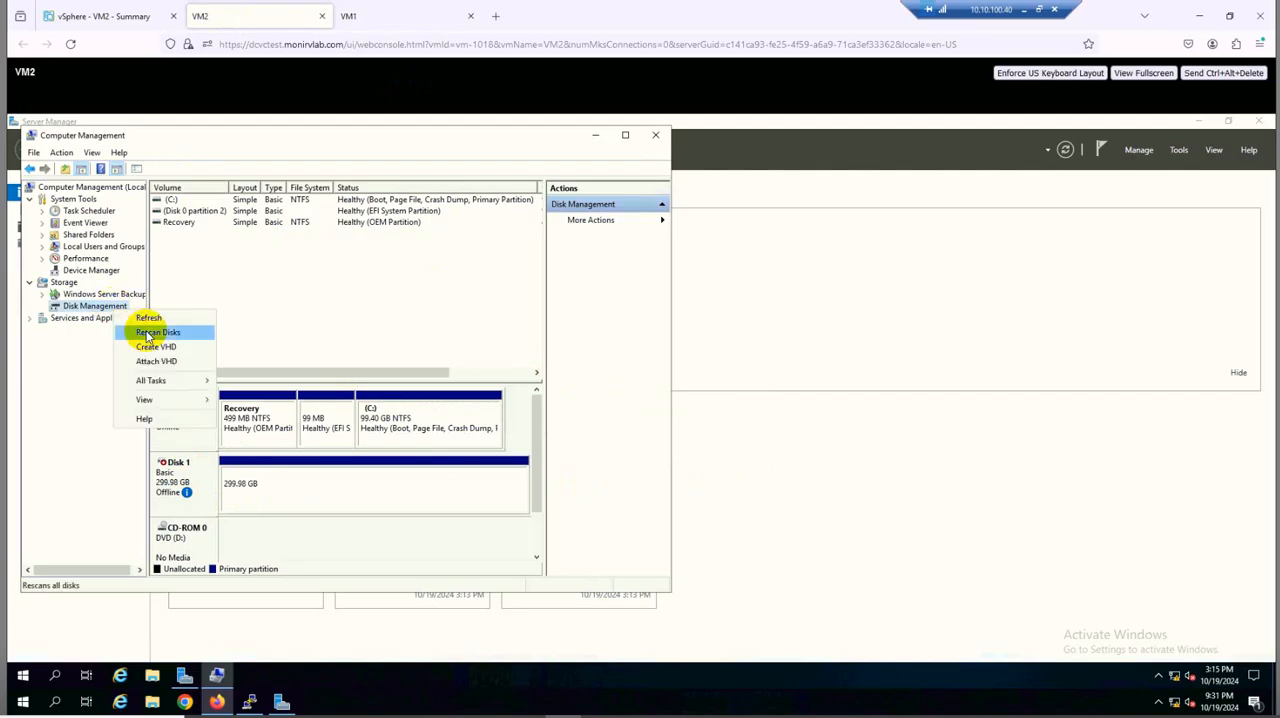
pyautogui.click(148, 333)
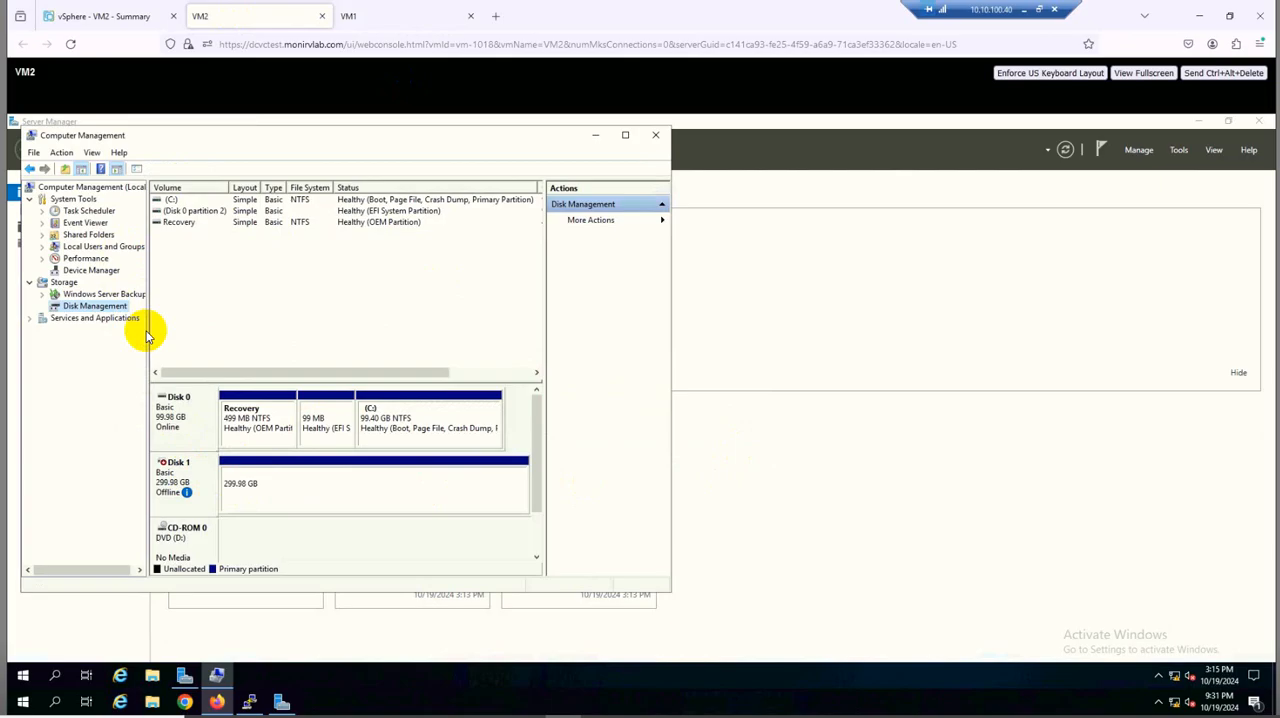
pyautogui.rightClick(188, 474)
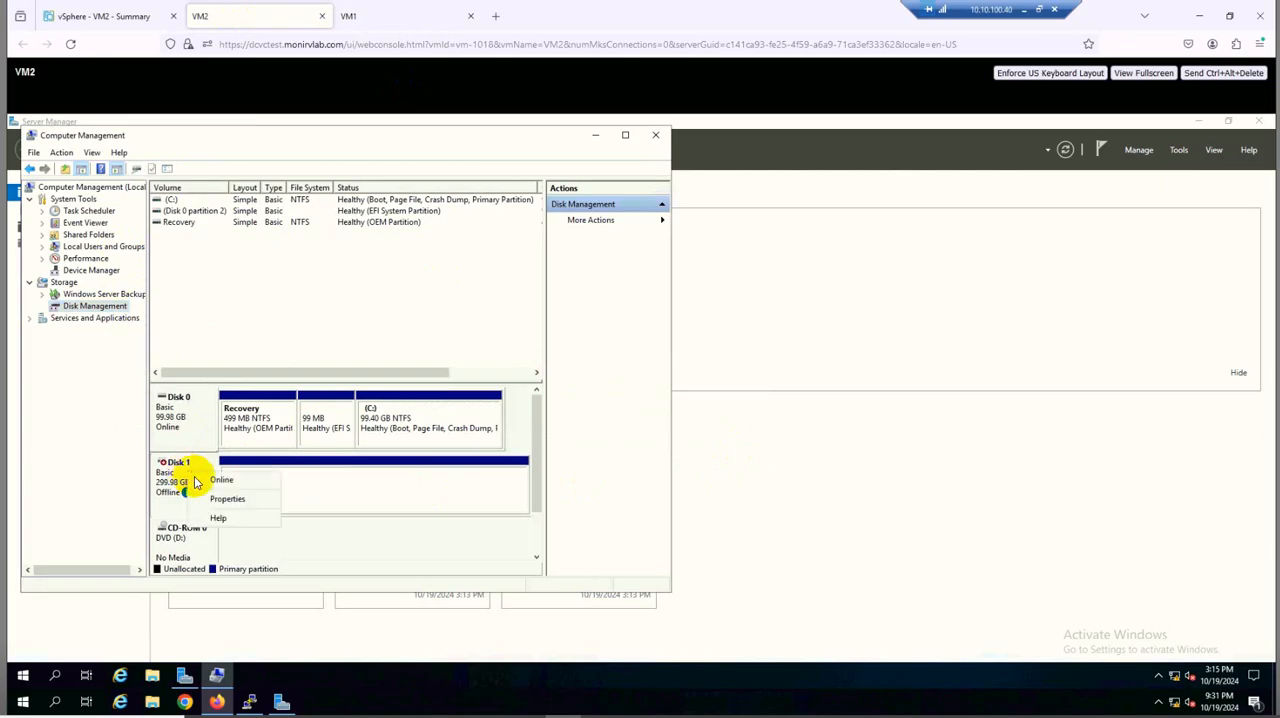
pyautogui.click(195, 480)
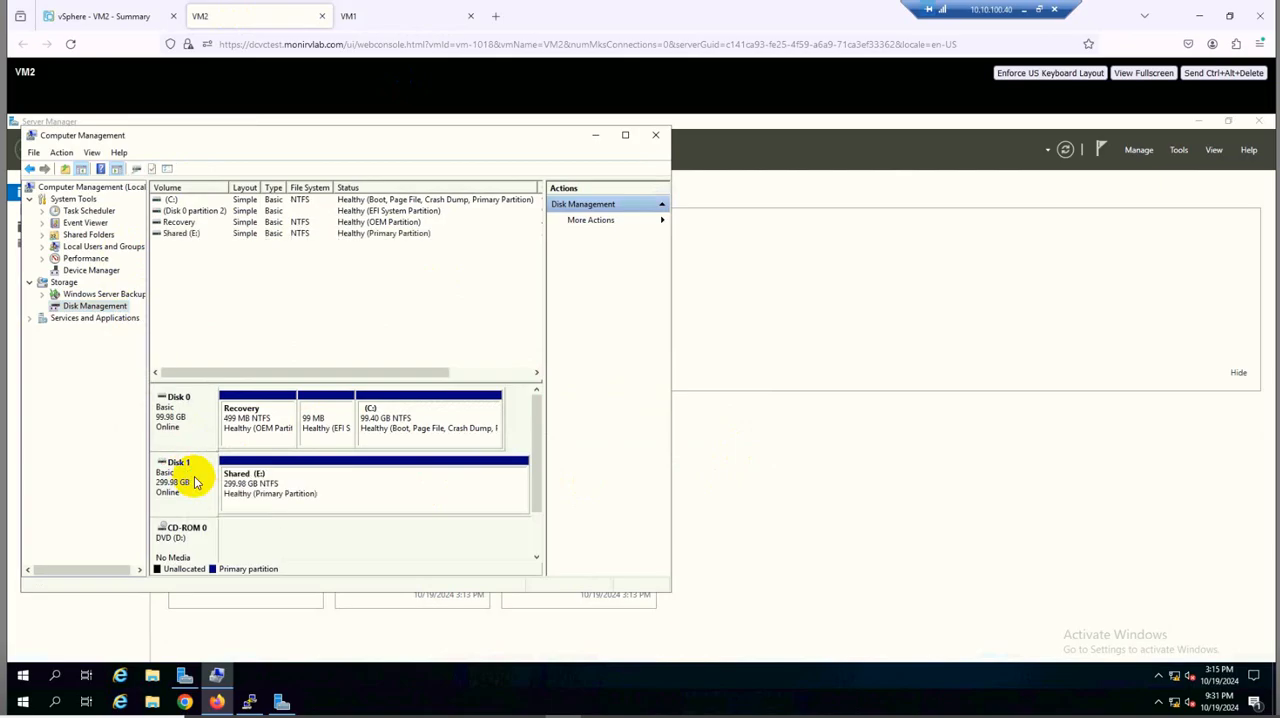